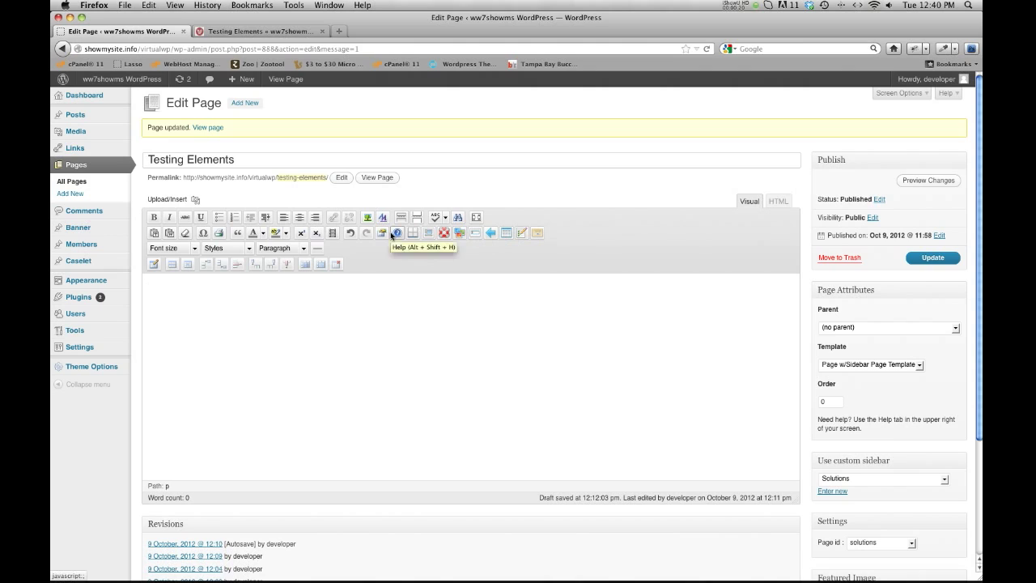
Open the Text Carousel Gallery dialog and give Element 1 the link # and the image bg_mouse
click(536, 232)
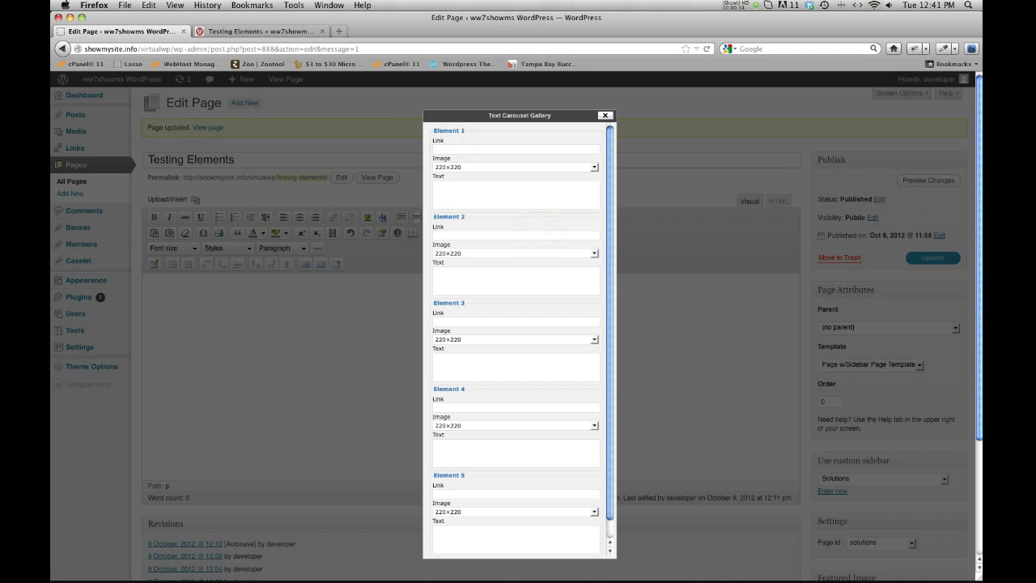
text(#)
click(529, 192)
click(592, 165)
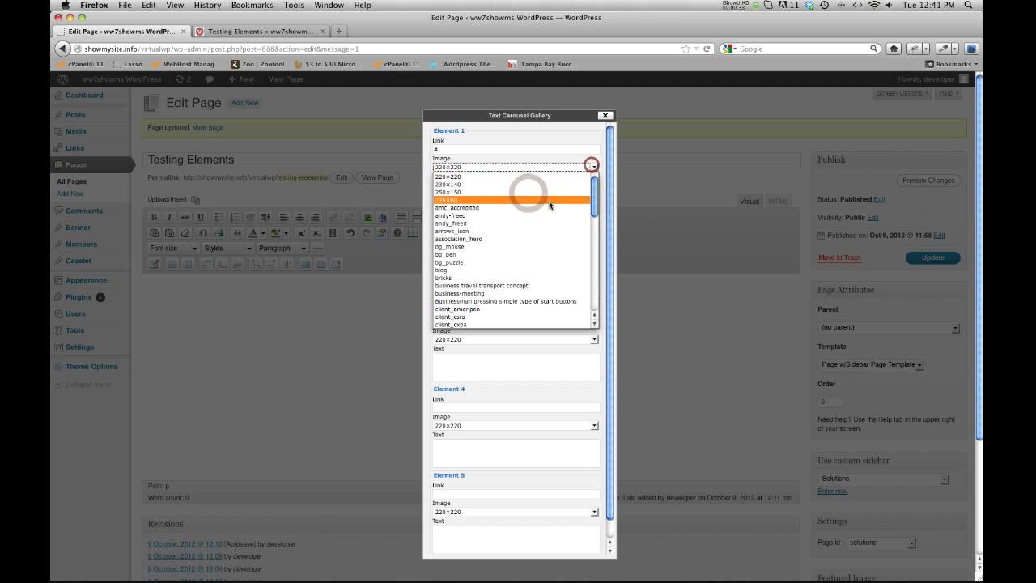
scroll(549, 206, down, 1)
click(488, 237)
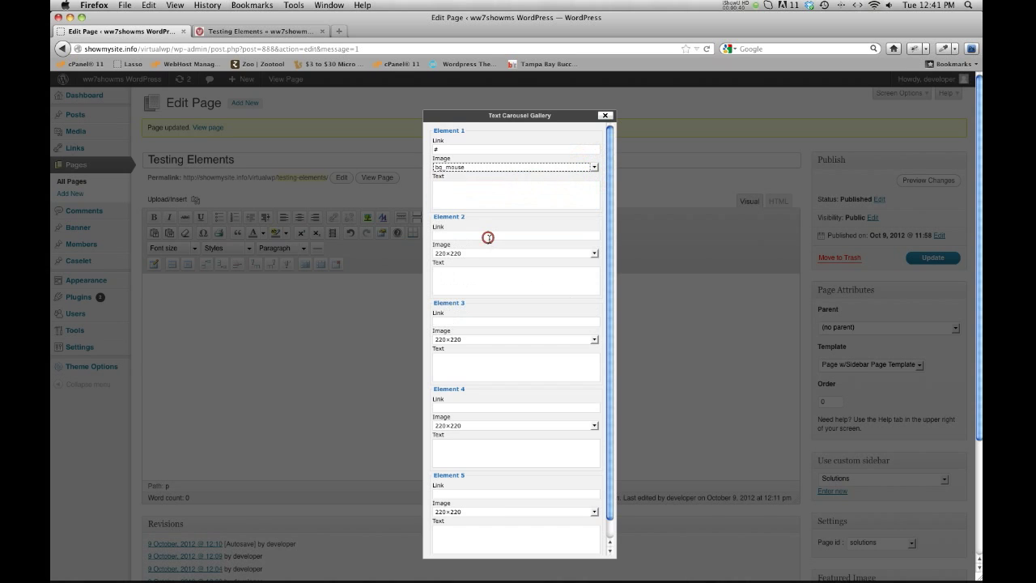
Paste the Lorem ipsum text into Element 1 and trim it so that it ends with "vehicula."
click(470, 195)
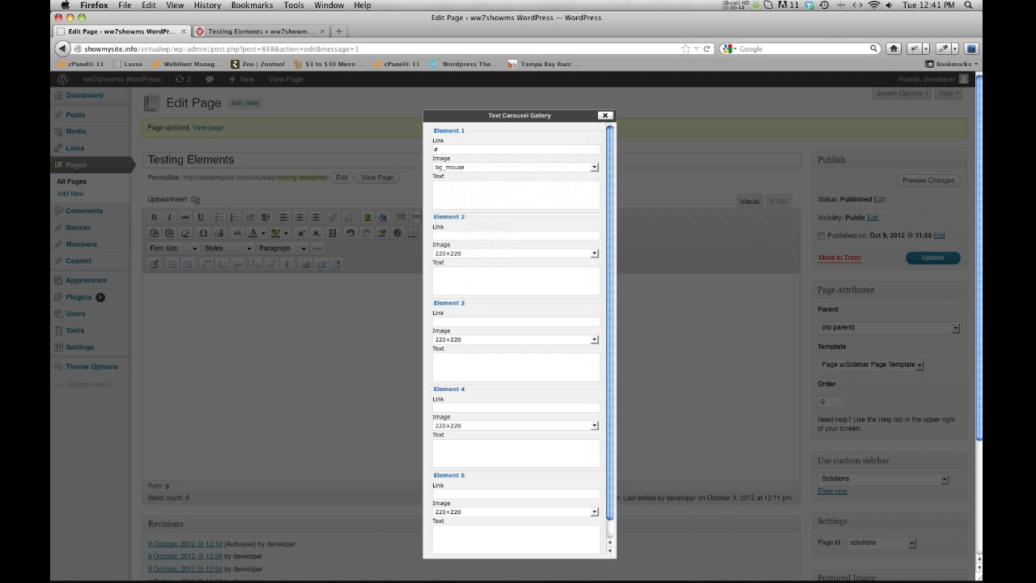
key(super+Tab)
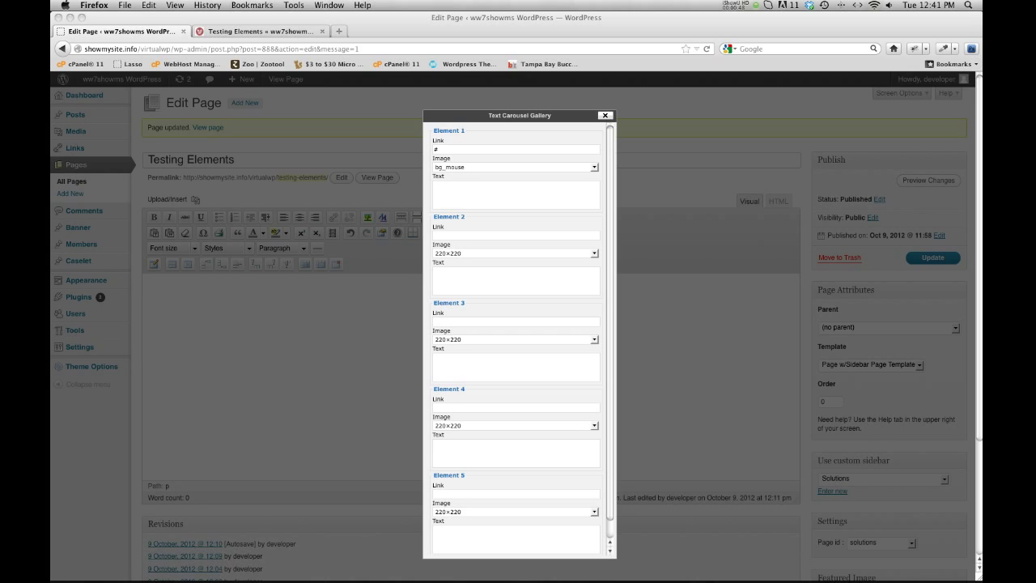
click(475, 197)
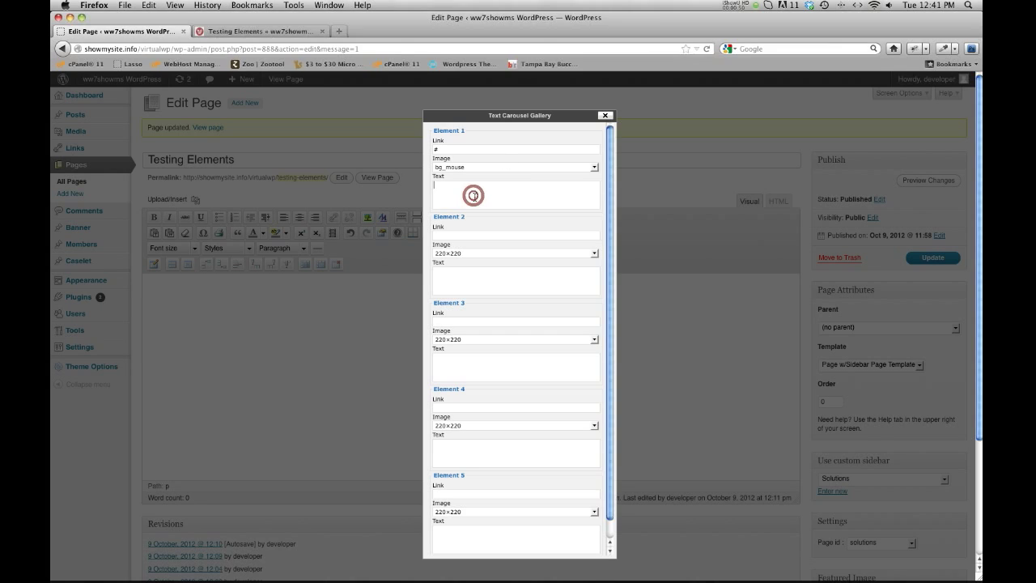
key(super+v)
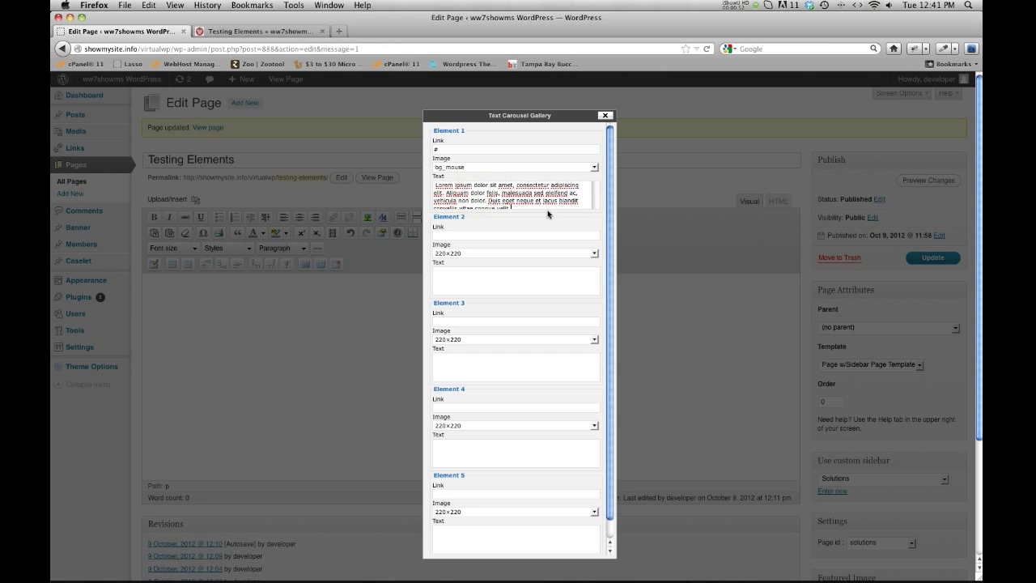
shift+click(488, 200)
key(BackSpace)
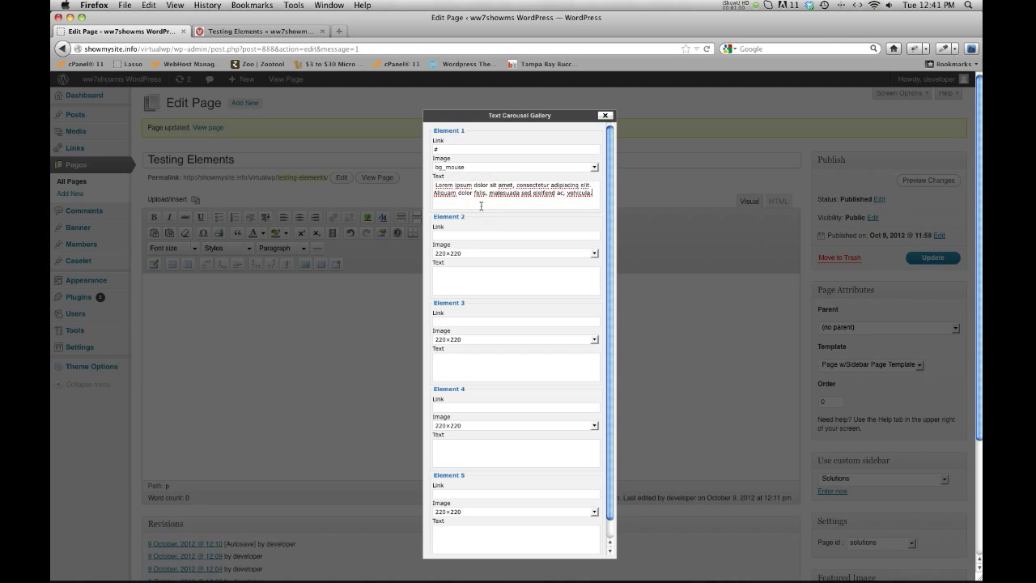
Copy Element 1's text and fill in Element 2 with the link #, the image bg_pen and the copied text
key(super+a)
key(super+c)
click(472, 236)
text(#)
click(534, 275)
scroll(530, 308, down, 1)
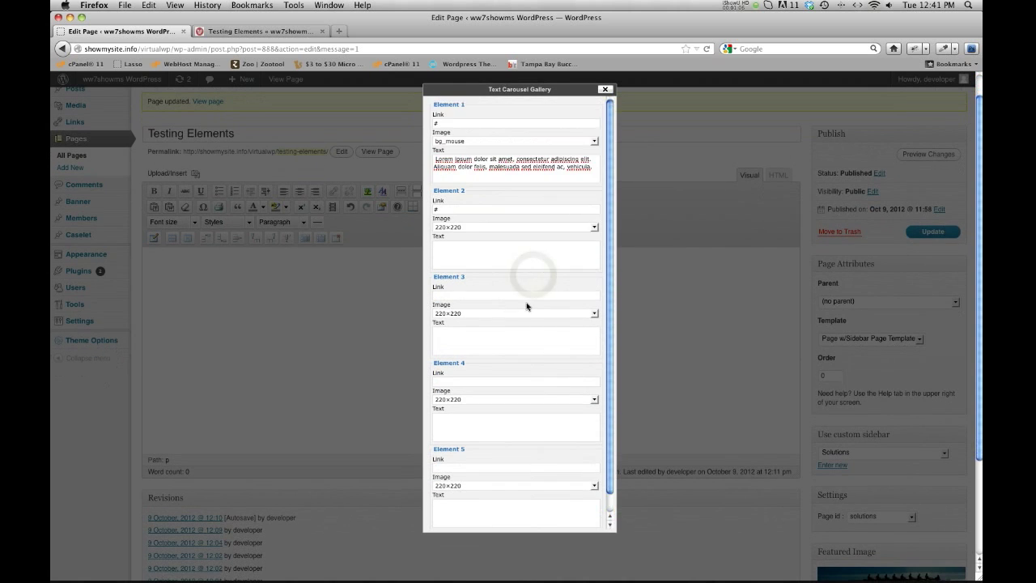
click(593, 227)
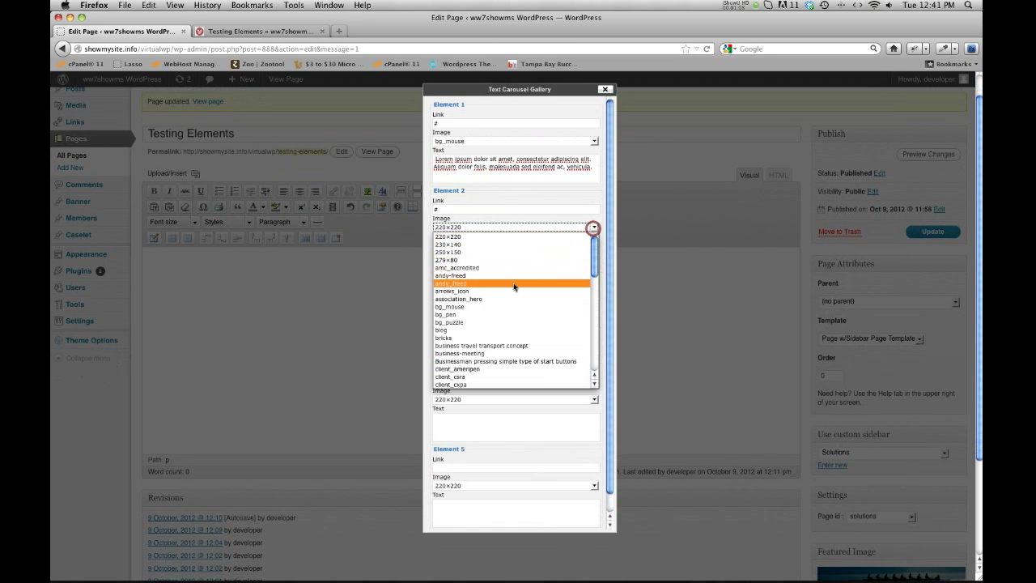
click(482, 315)
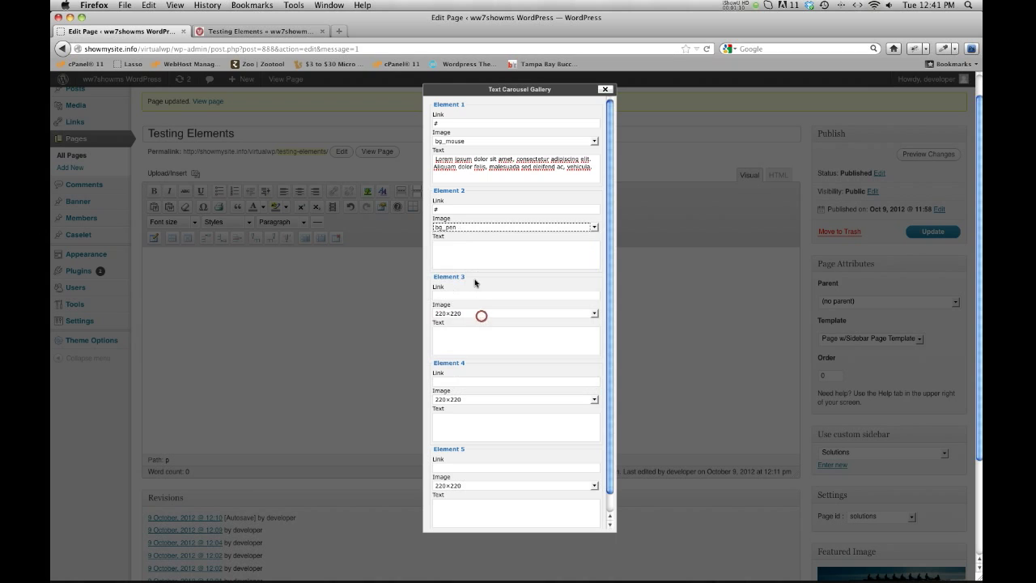
click(459, 247)
key(super+v)
Fill in Element 3 with the link #, the image bg_puzzle and the same copied Lorem ipsum text
click(462, 295)
text(#)
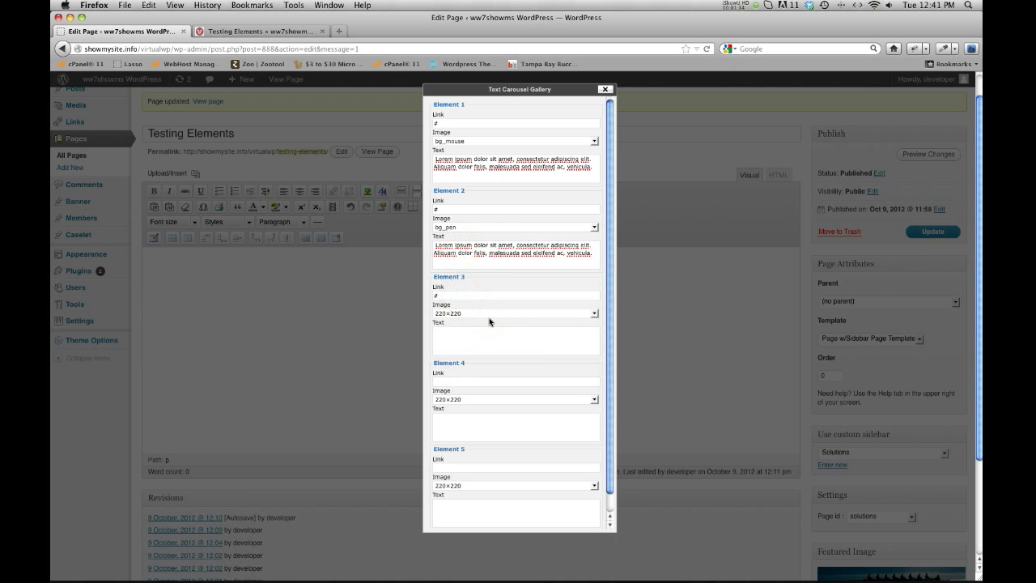
click(489, 318)
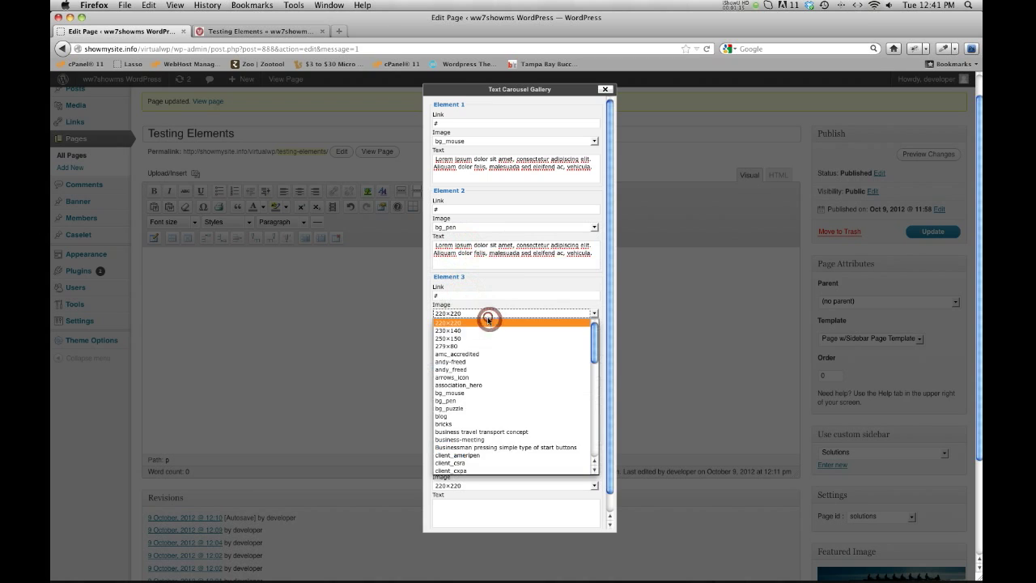
click(456, 409)
click(451, 354)
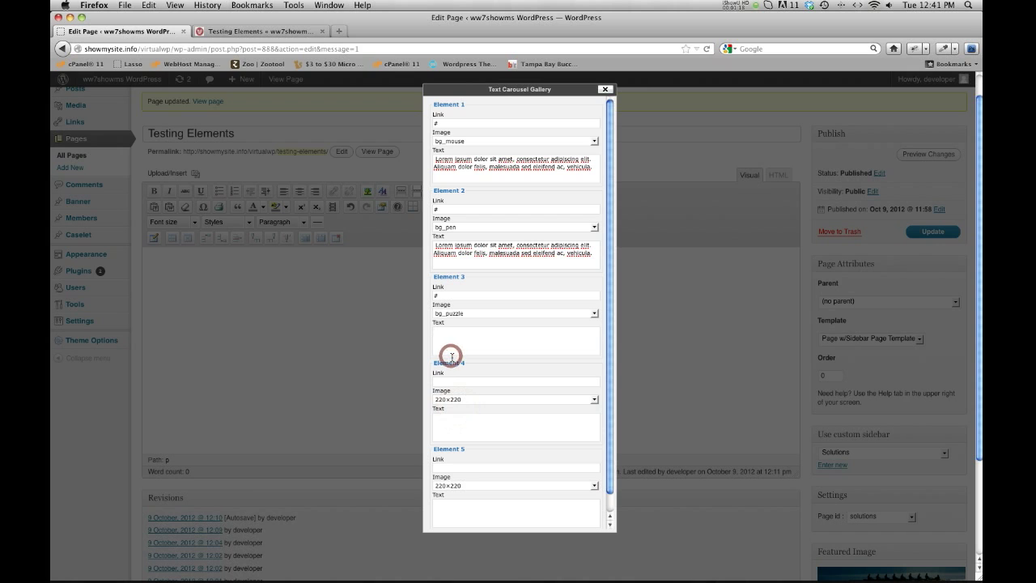
key(super+v)
Bring the Virtual Solutions page into view, examine its sample text carousel and move that window away again
scroll(453, 358, up, 1)
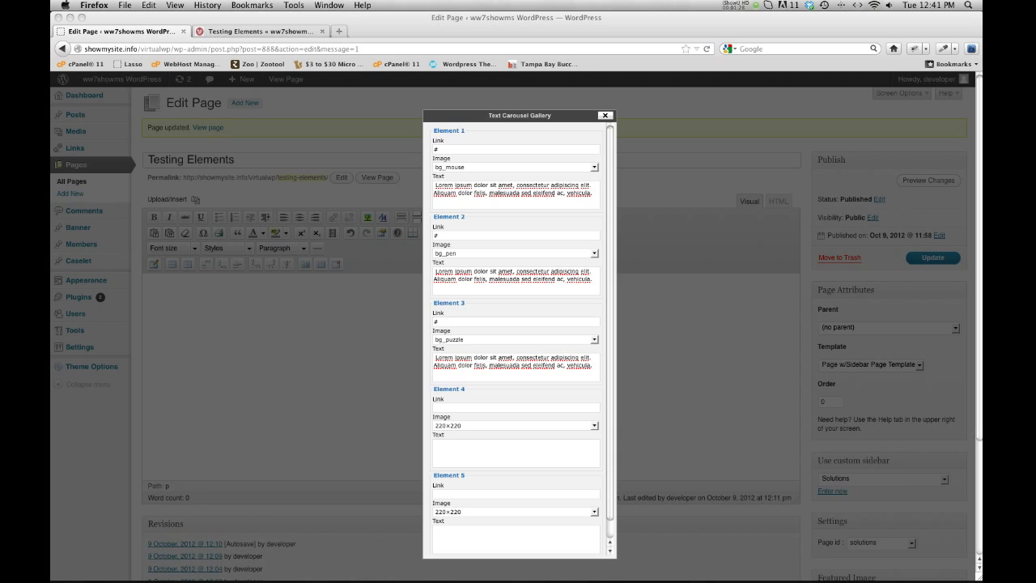
drag(51, 109, 421, 29)
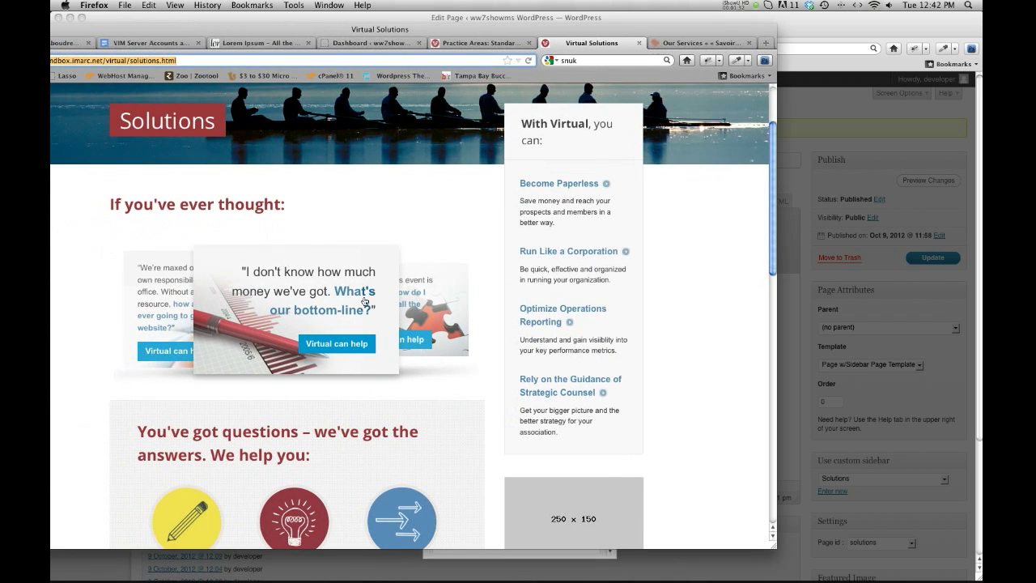
drag(321, 30, 51, 44)
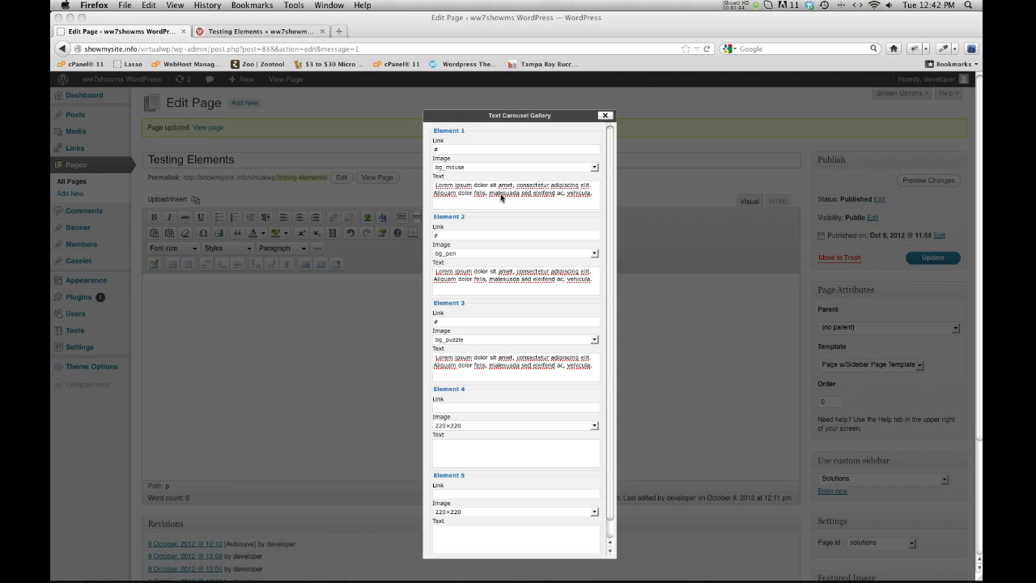
Remove the leading space from the text of Elements 1, 2 and 3
click(434, 188)
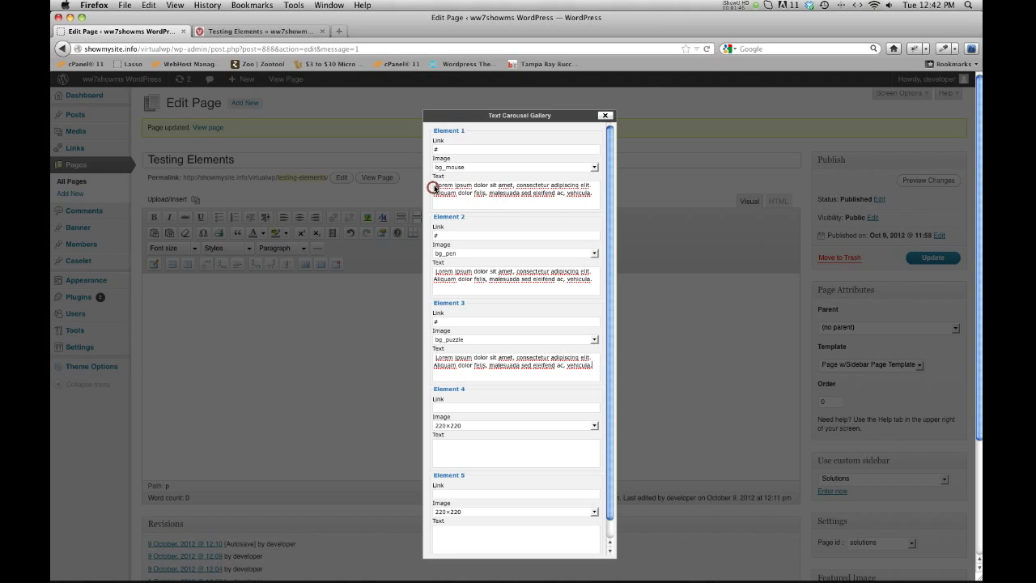
key(Delete)
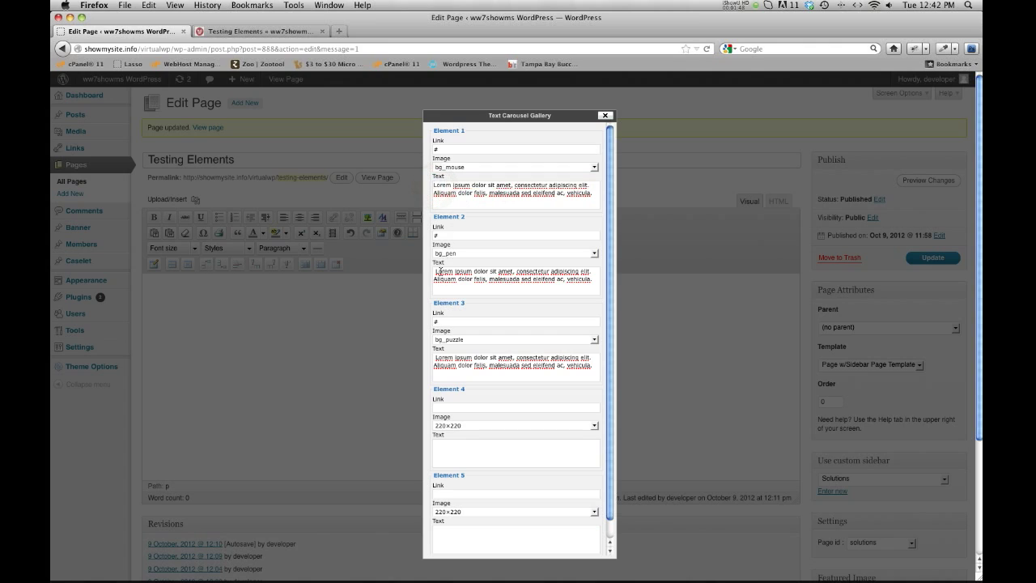
click(435, 274)
key(Delete)
click(434, 358)
key(Delete)
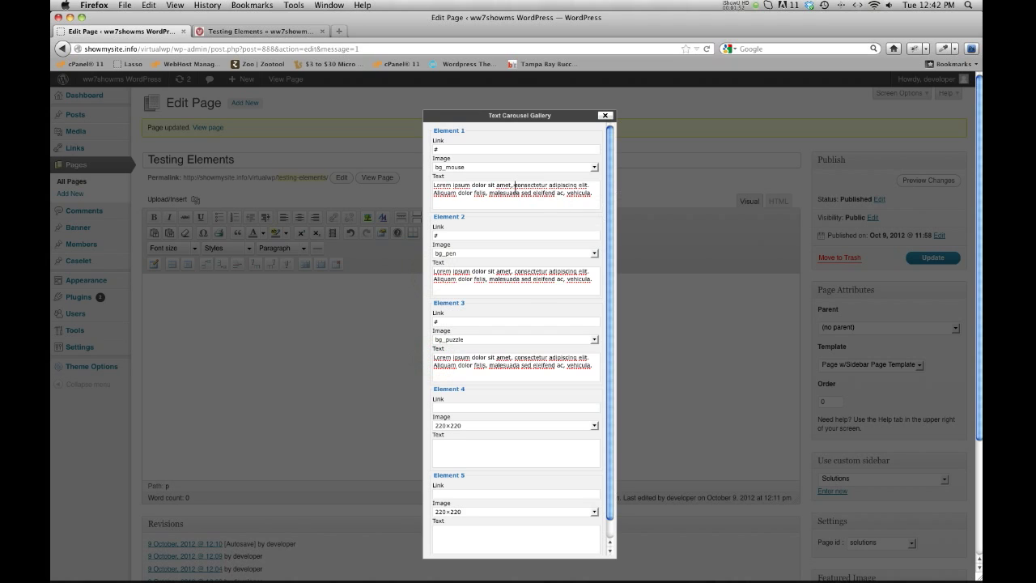
Wrap "consectetur adipiscing elit." in Element 1's text in an HTML link with href "#"
text(<a href="#">)
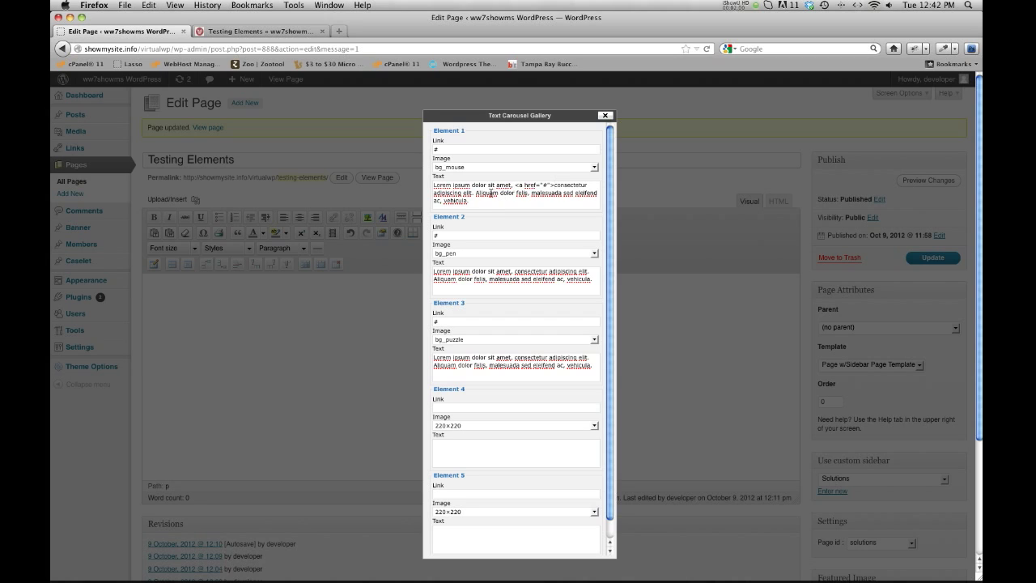
click(475, 192)
text(</a>)
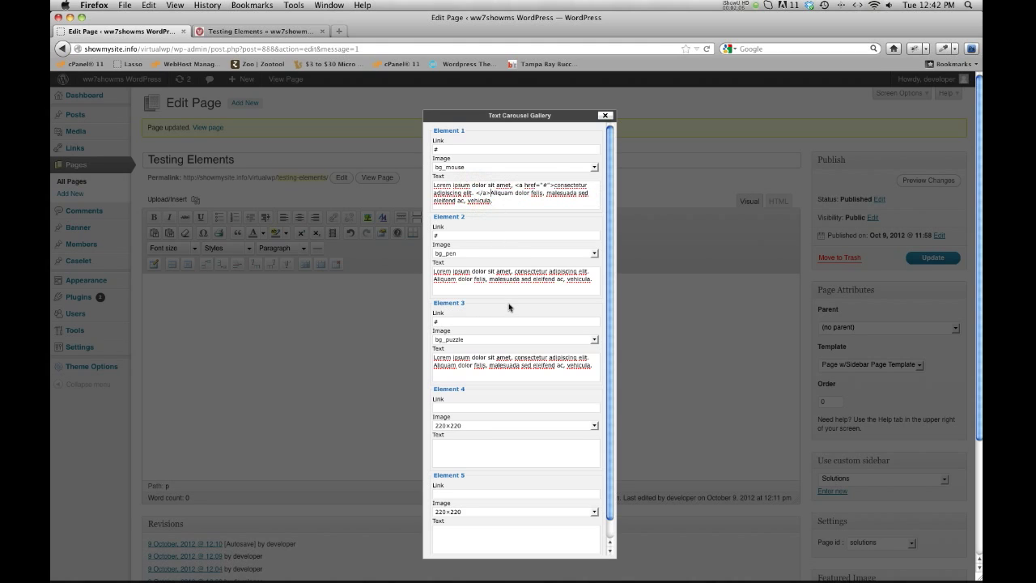
Insert the text carousel gallery into the page content and update the Testing Elements page
scroll(581, 494, down, 2)
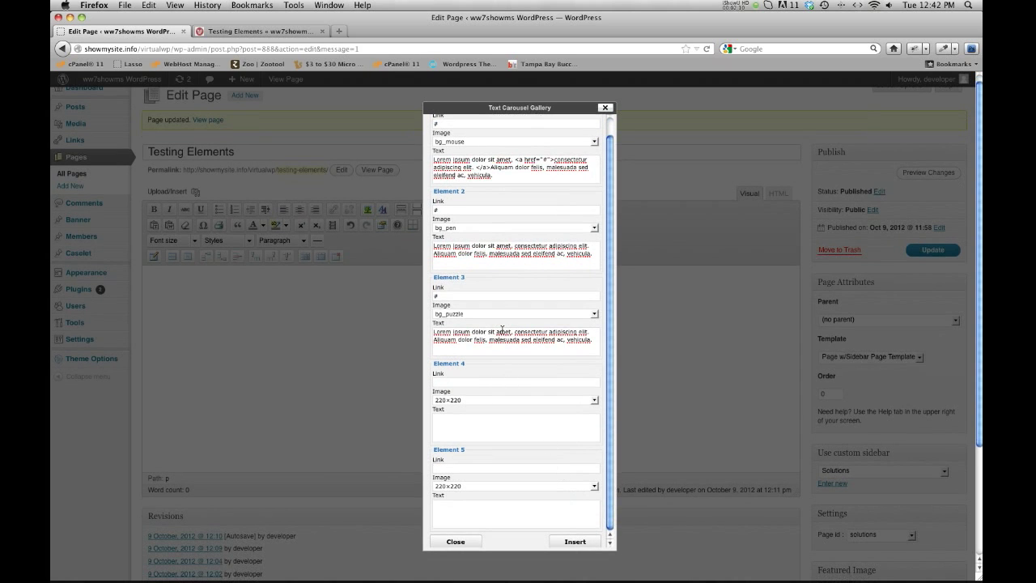
click(581, 541)
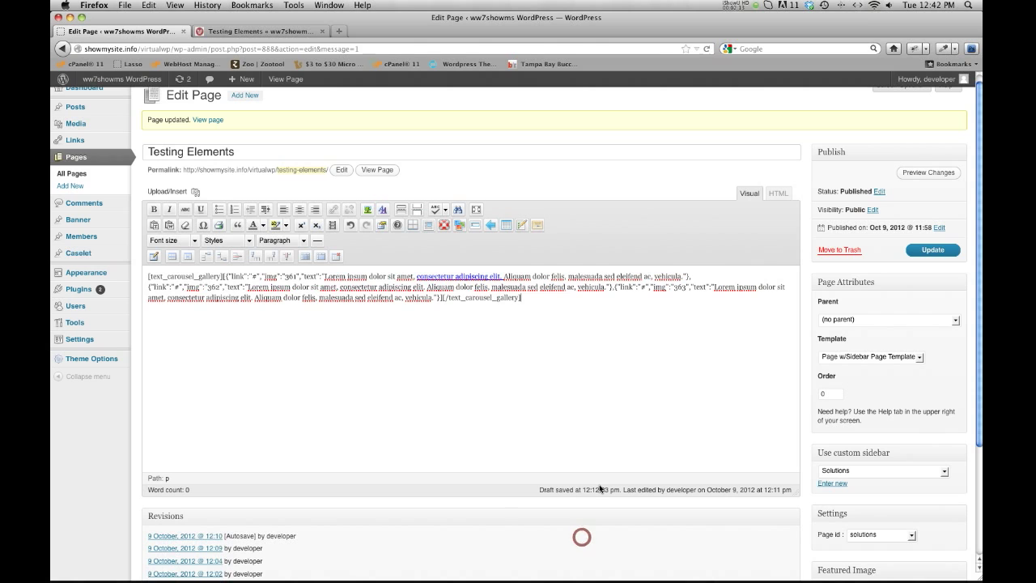
click(932, 251)
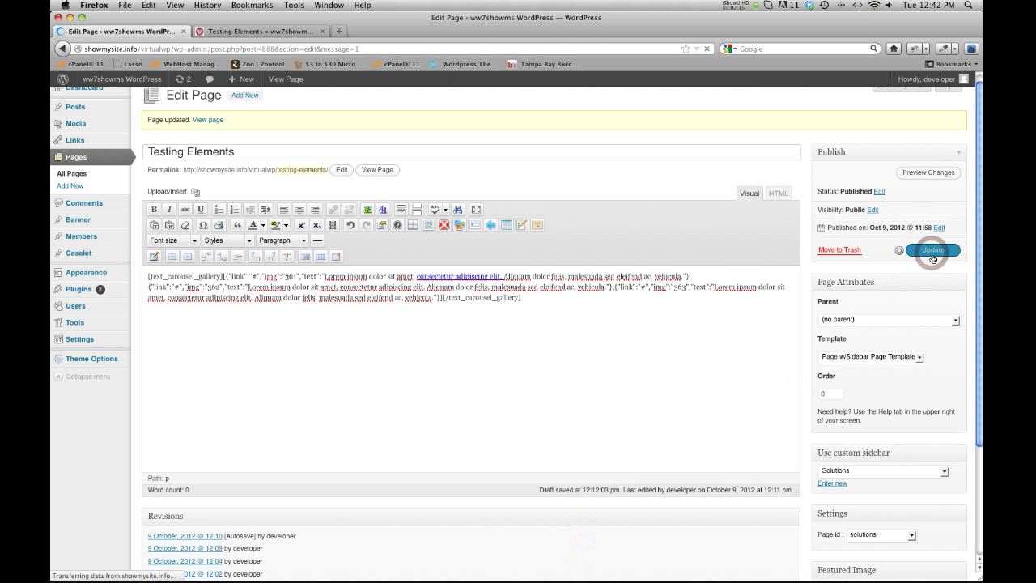
Reload the live Testing Elements page and cycle the carousel through its pen and puzzle slides
click(265, 31)
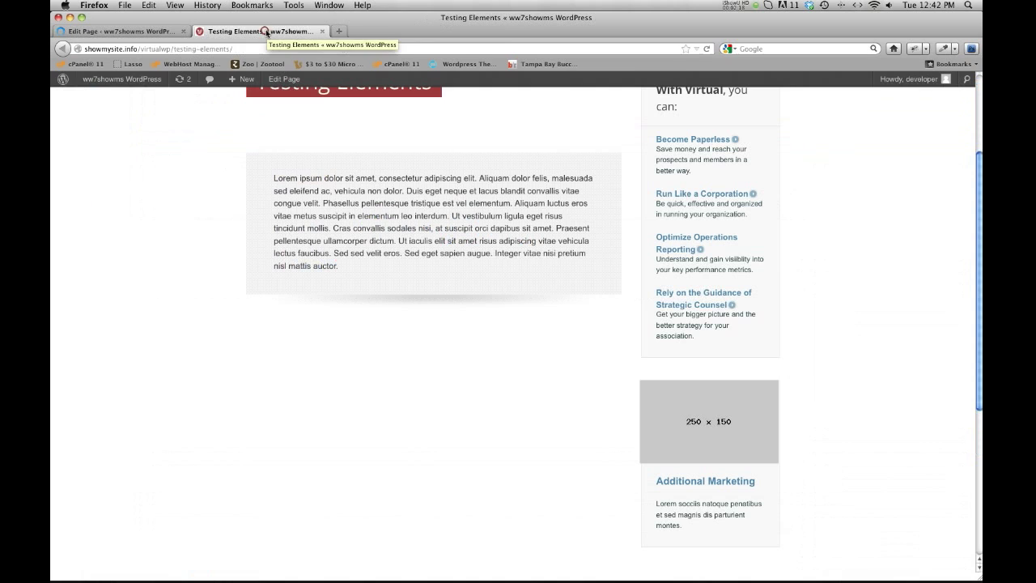
click(707, 49)
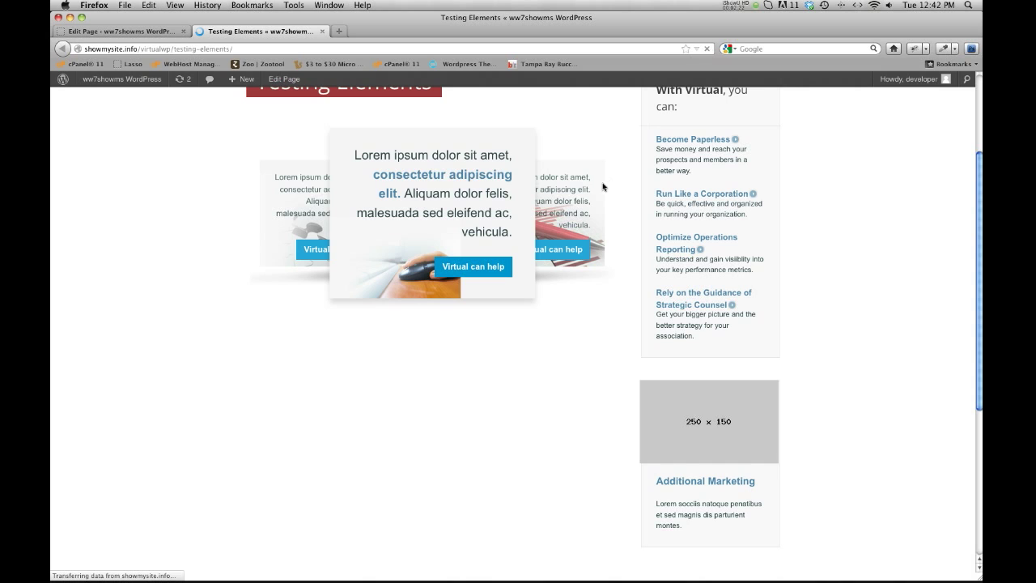
scroll(342, 261, up, 4)
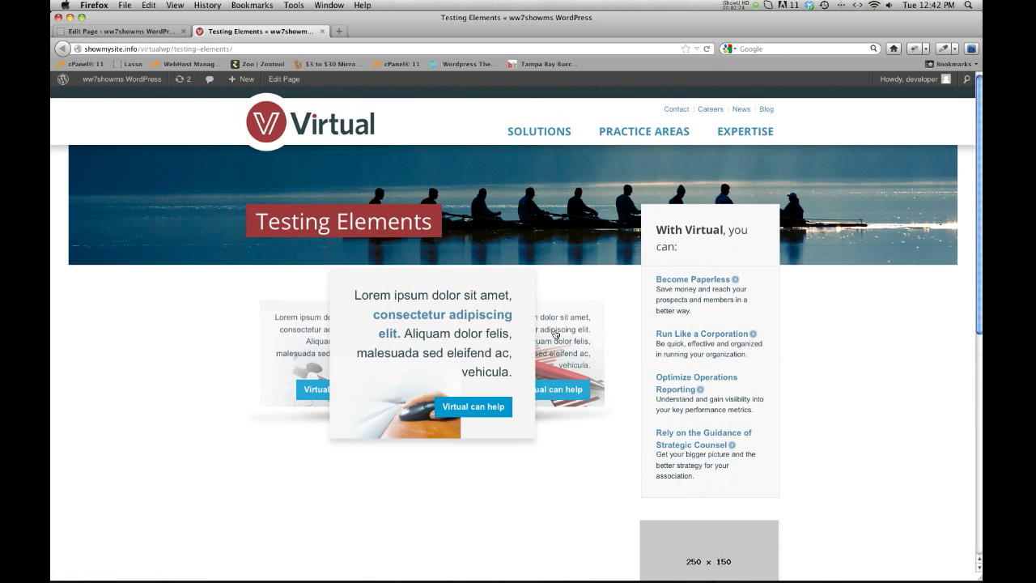
click(566, 319)
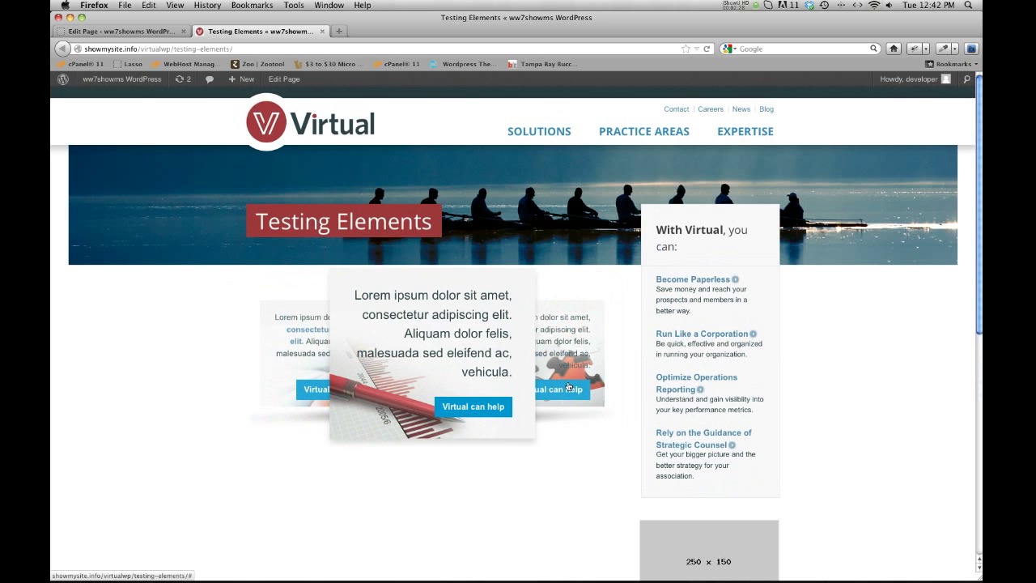
click(561, 348)
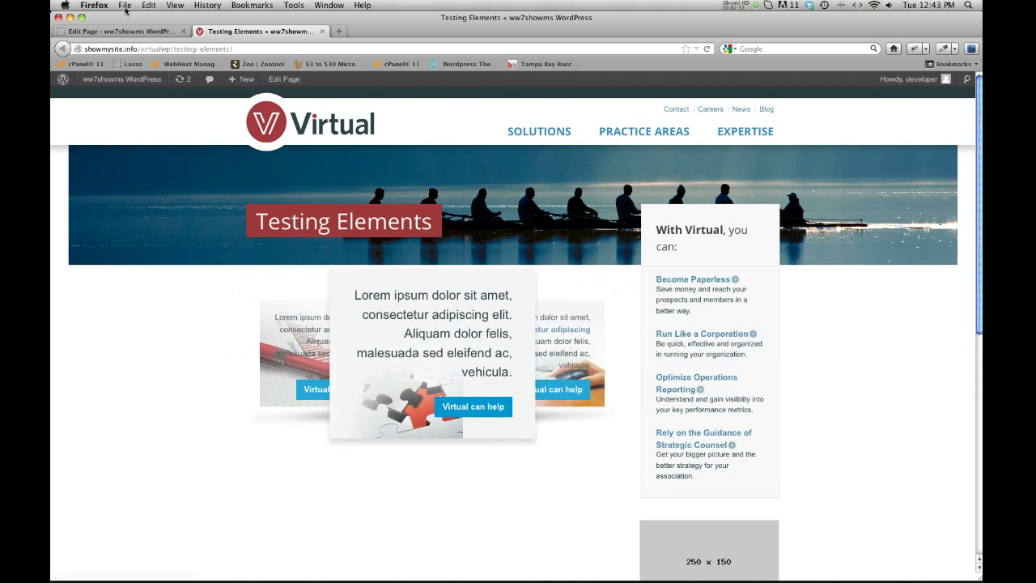
Return to the page editor and locate the linked phrase "consectetur adipiscing elit" in the carousel shortcode
click(128, 30)
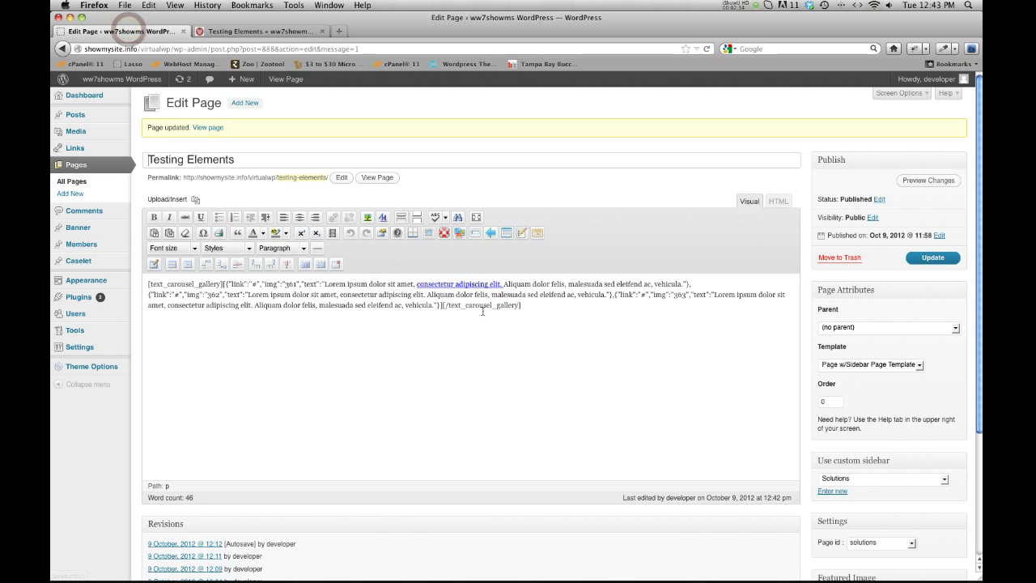
click(451, 294)
click(416, 284)
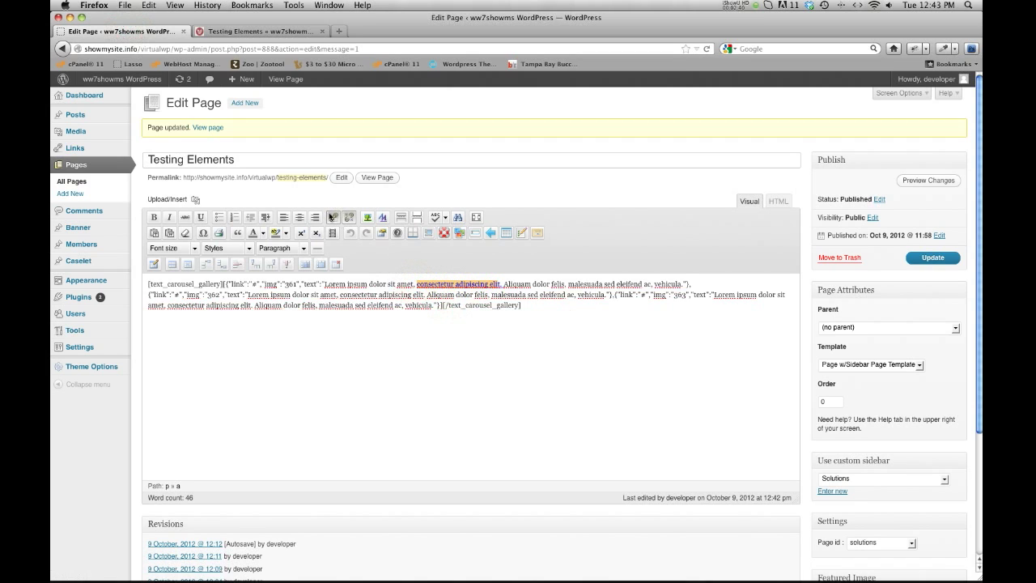
click(454, 404)
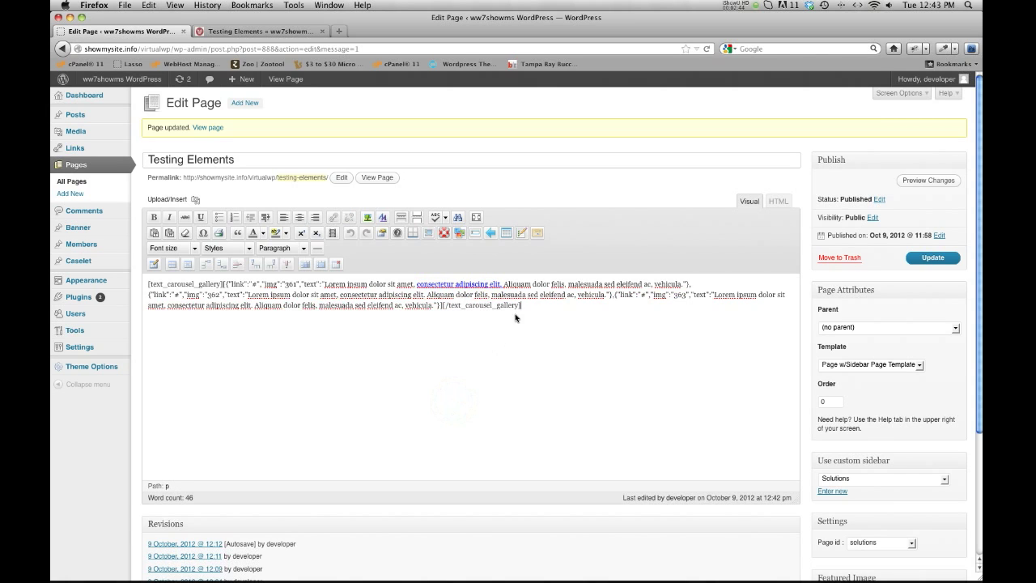
Delete the entire text_carousel_gallery shortcode from the page content
drag(523, 307, 148, 285)
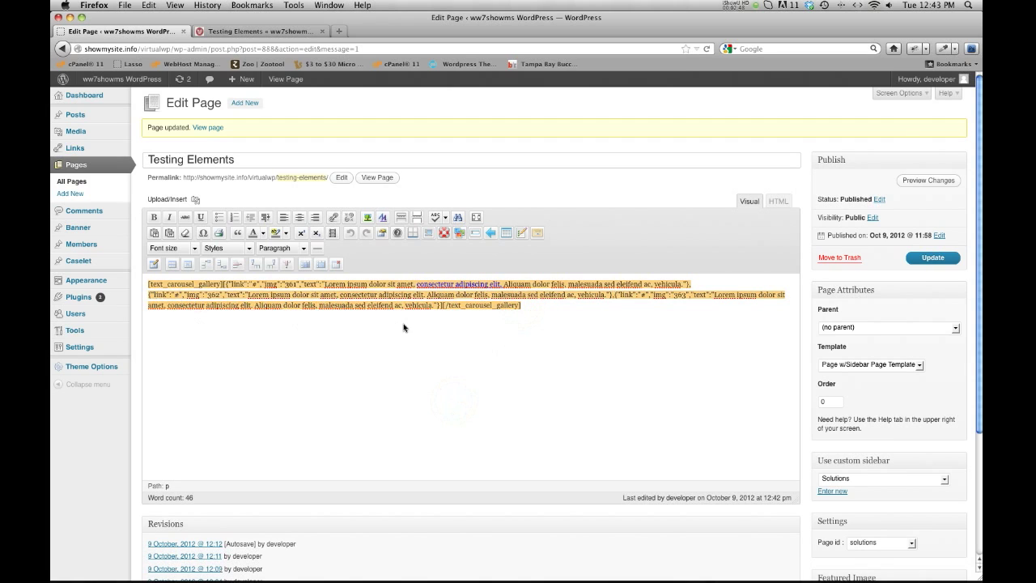
key(BackSpace)
click(317, 326)
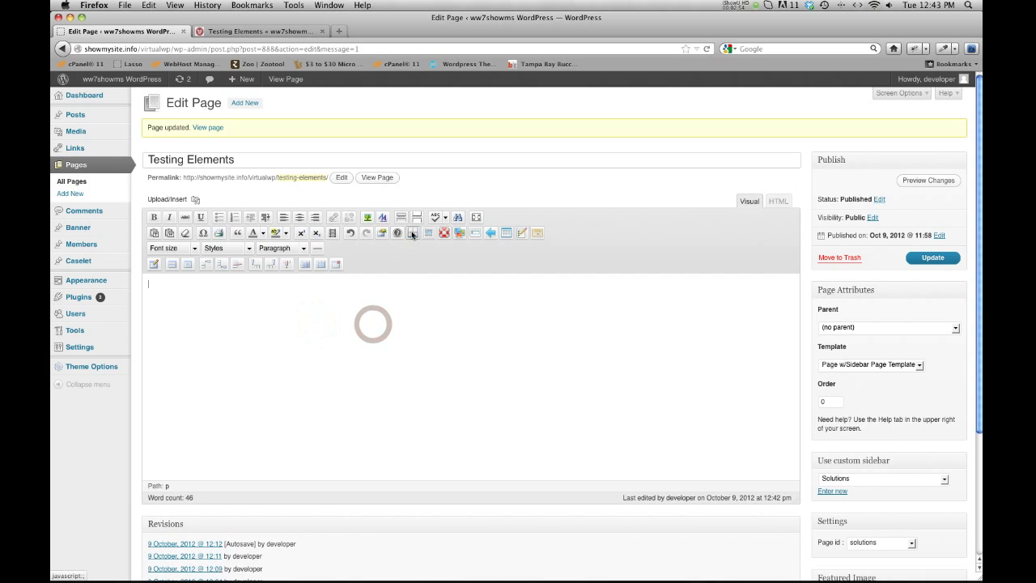
Insert a List Box element into the empty page content and delete the placeholder text between its list_box tags
click(522, 234)
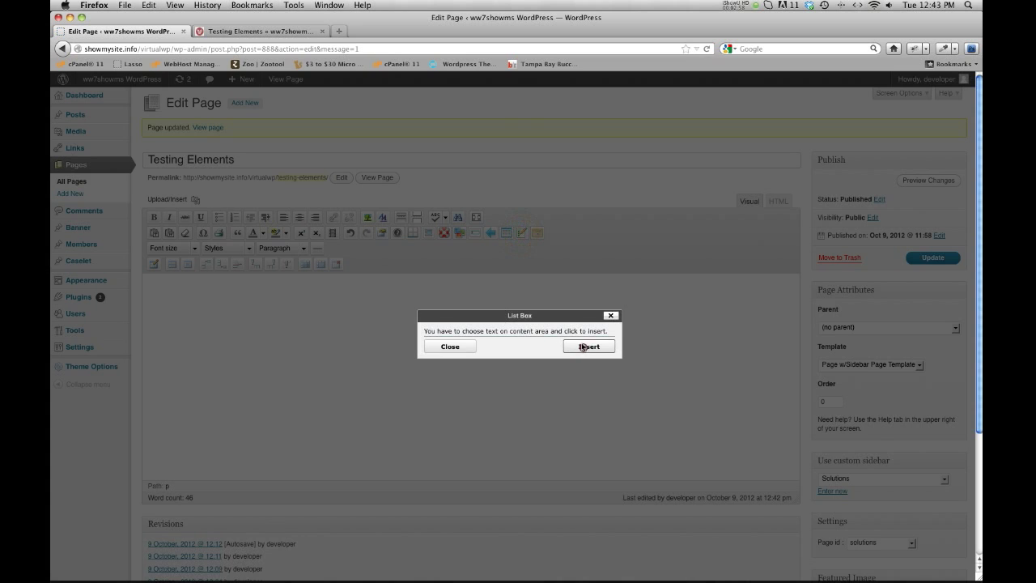
click(584, 347)
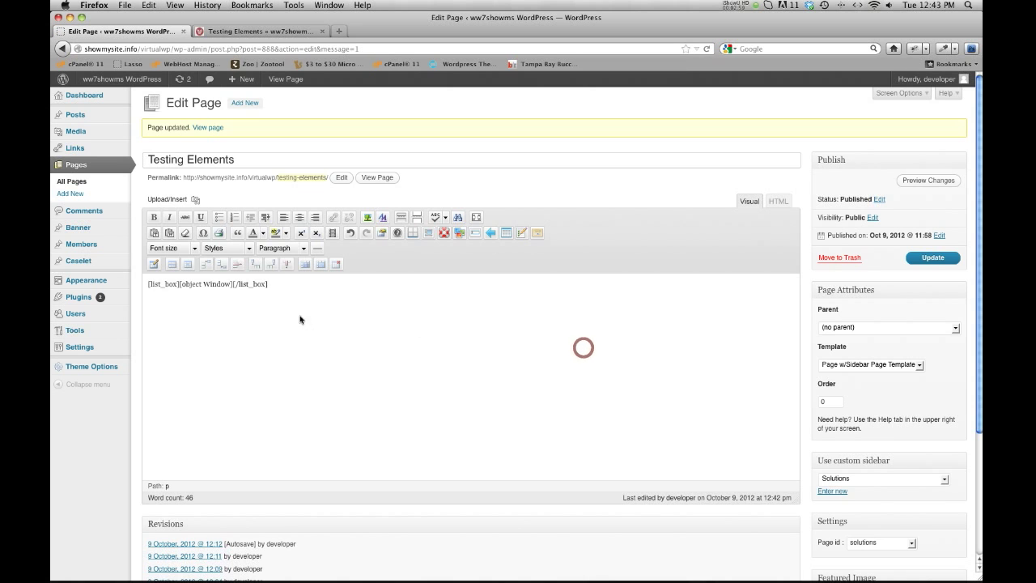
double_click(231, 285)
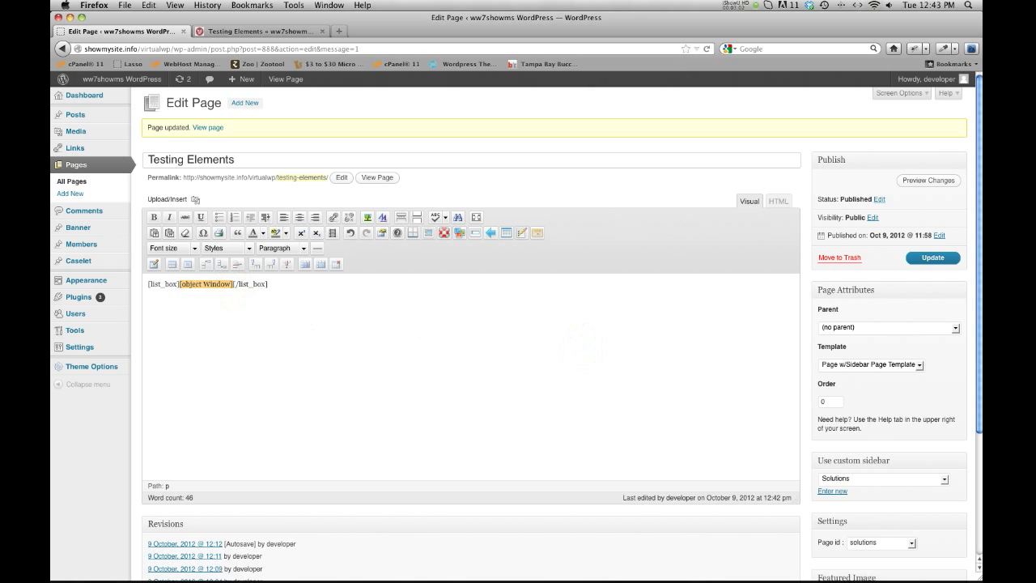
click(235, 312)
click(230, 283)
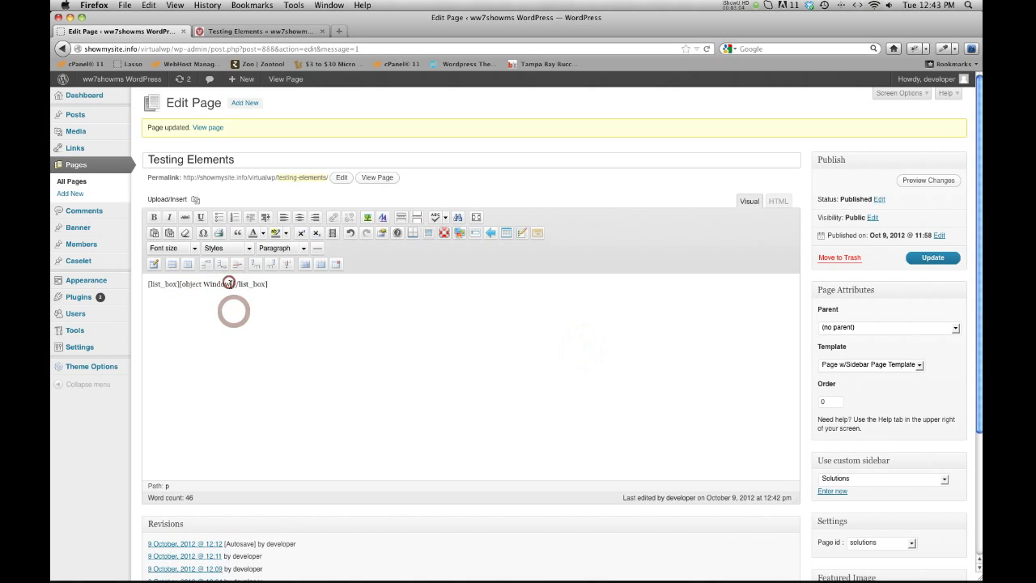
drag(232, 285, 183, 286)
key(BackSpace)
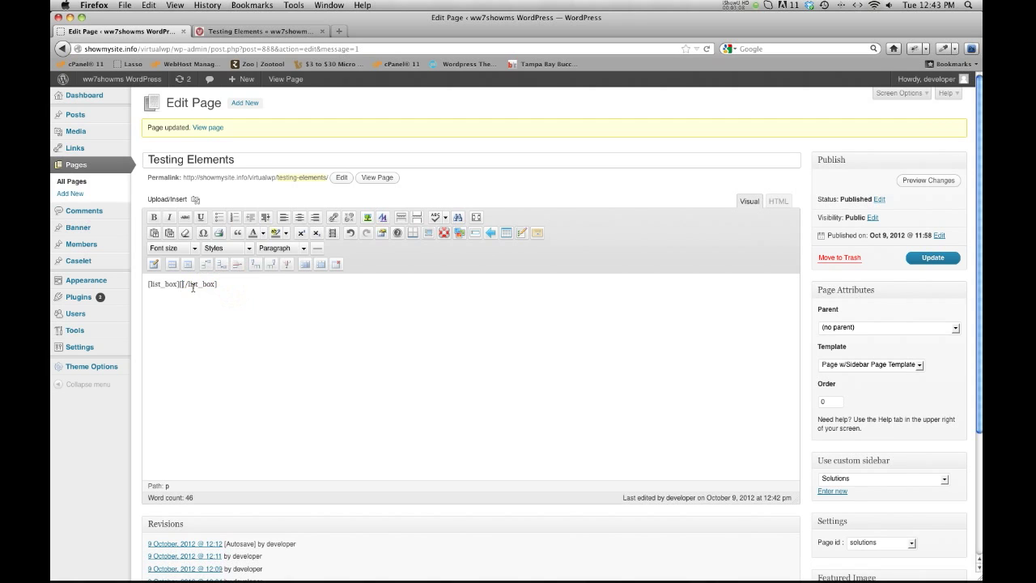
Enter five separate "List" lines between the list_box tags and remove the leftover blank lines before the closing tag
key(Return)
key(Return)
key(Return)
key(Return)
click(163, 301)
text(List)
key(Return)
text(List)
key(Return)
text(List)
key(Return)
text(List)
key(Return)
text(Lis)
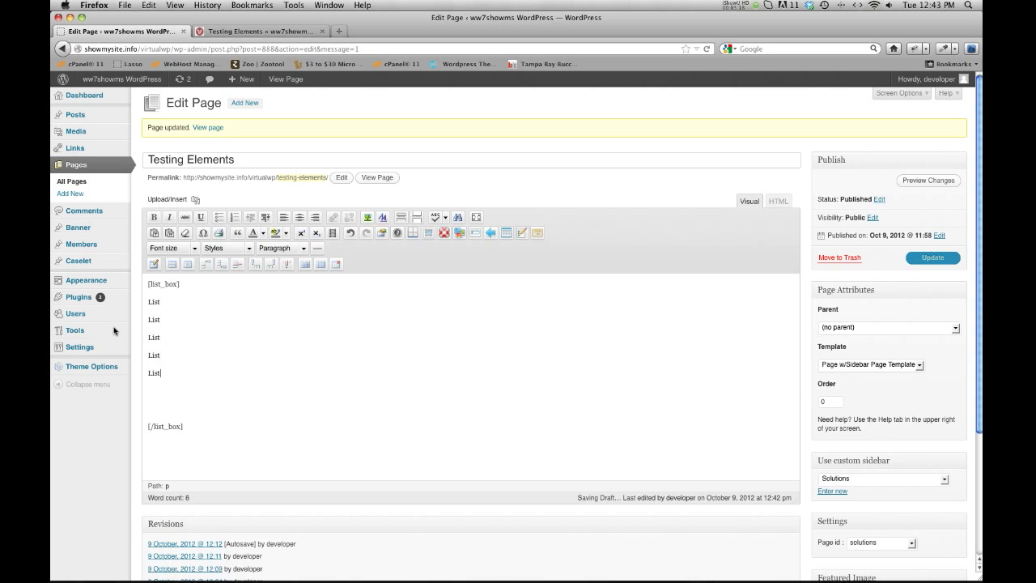
key(Delete)
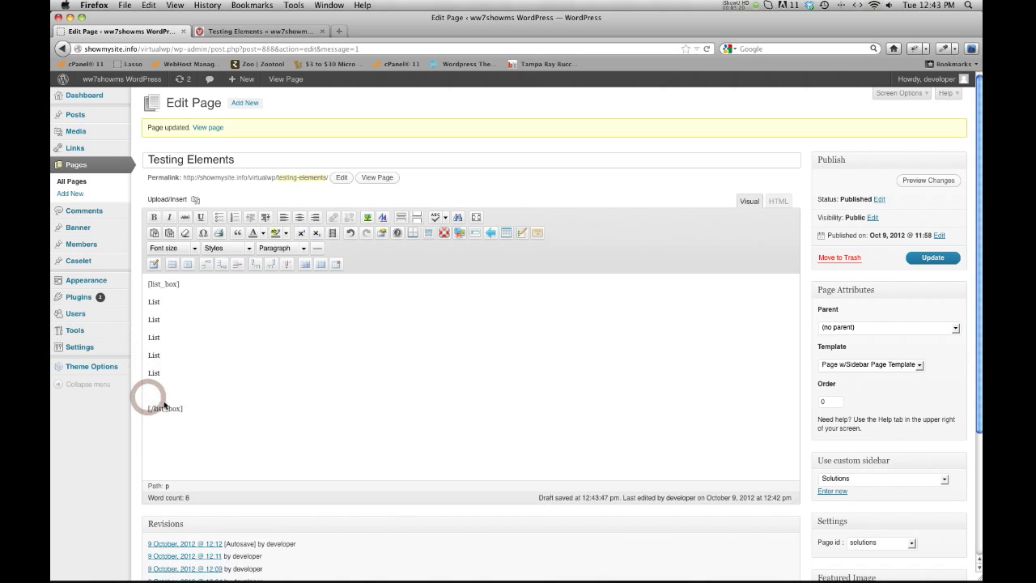
key(BackSpace)
Format the five "List" lines as a bulleted list and publish the change, reloading the live Testing Elements page
drag(160, 373, 146, 305)
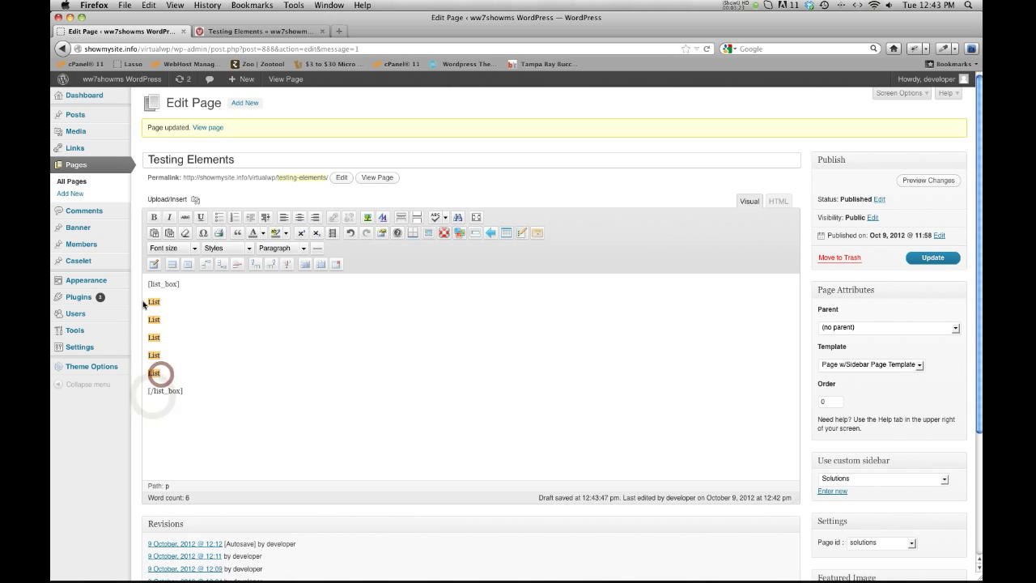
click(217, 219)
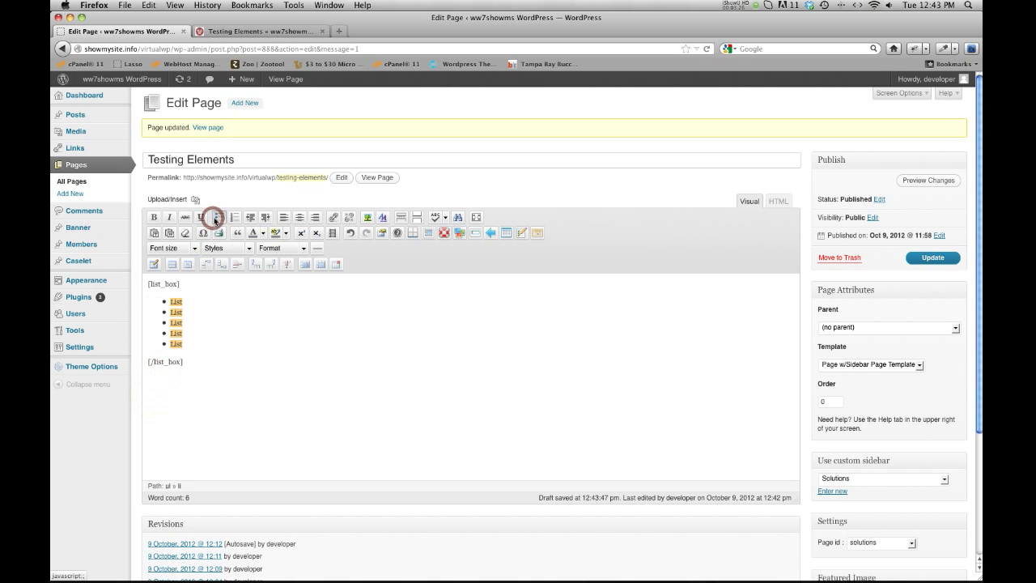
click(920, 258)
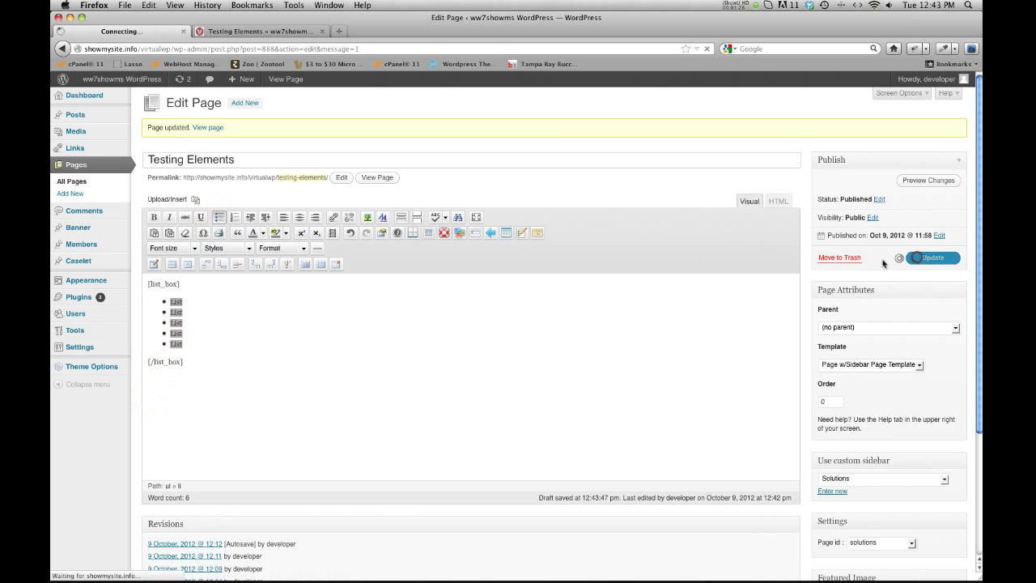
click(239, 32)
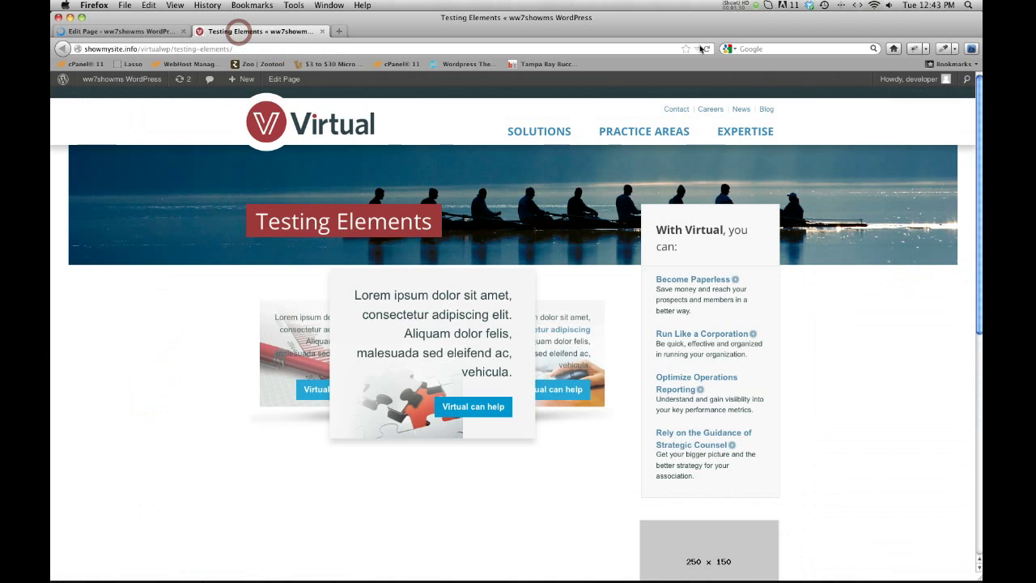
click(702, 49)
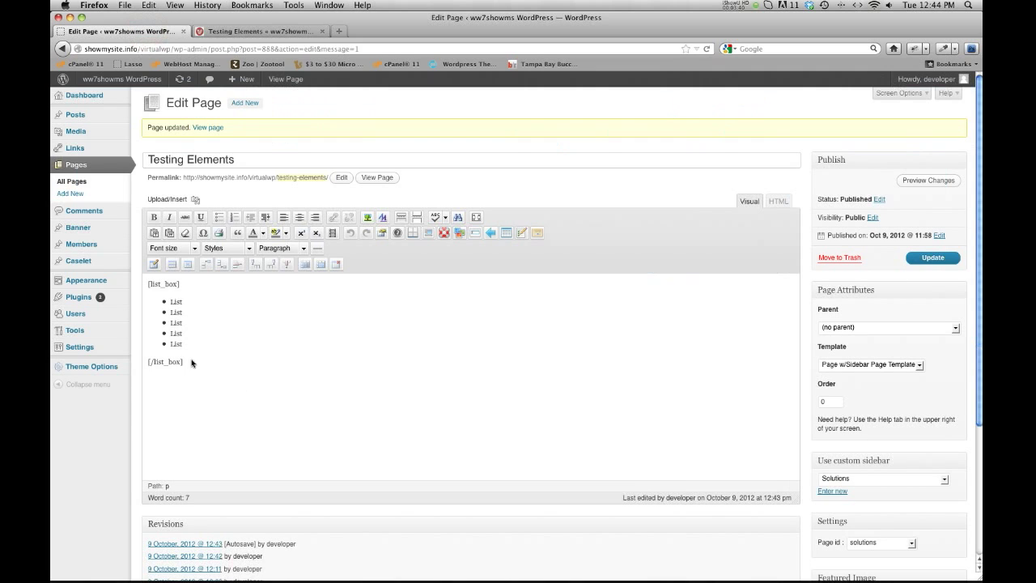
Add three more bullets reading "Here" after the last "List" item in the list box
click(182, 350)
key(Return)
text(Here)
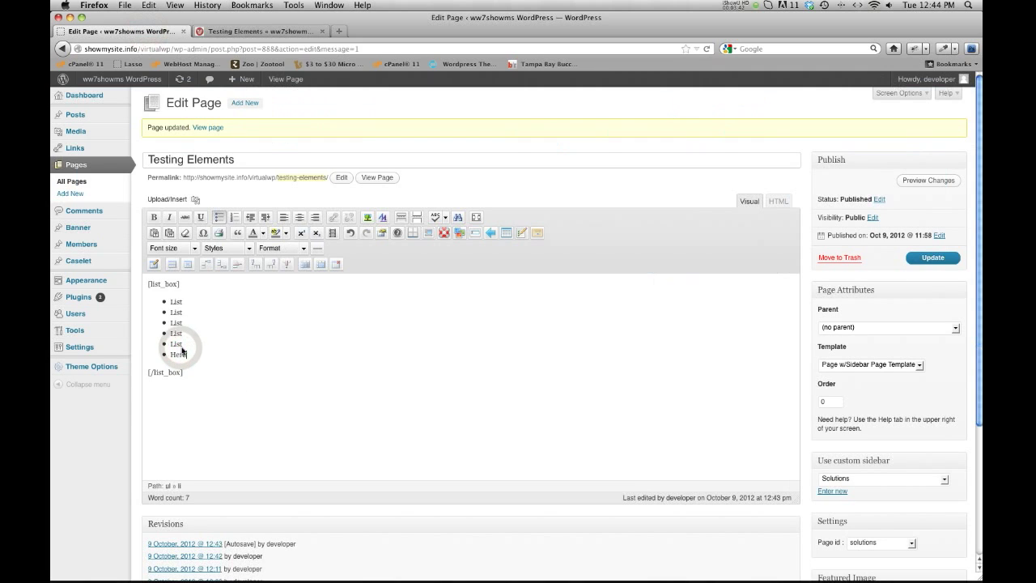
key(Return)
text(Here)
key(Return)
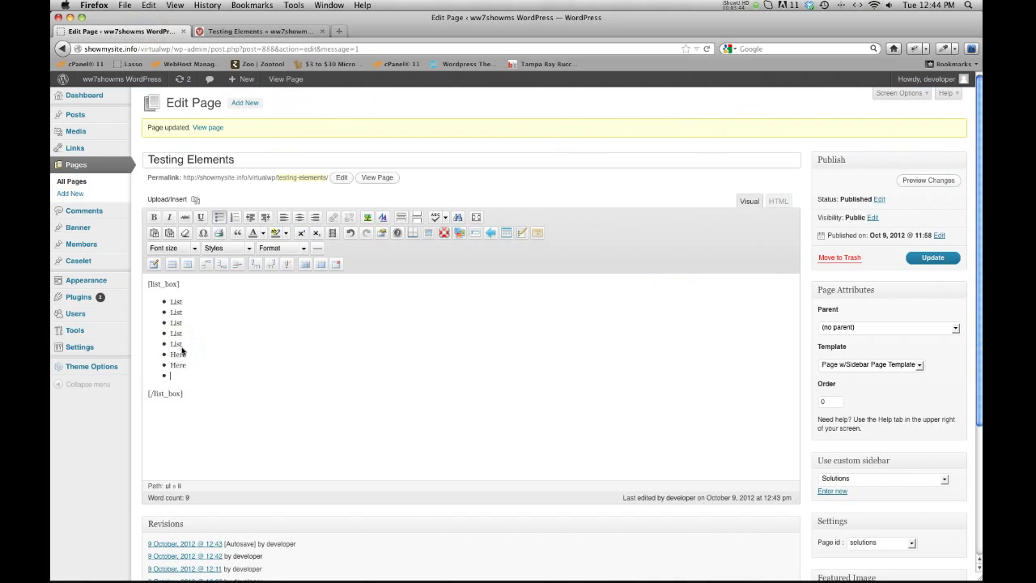
Update the page and reload the live Testing Elements page to check the extended list
click(918, 256)
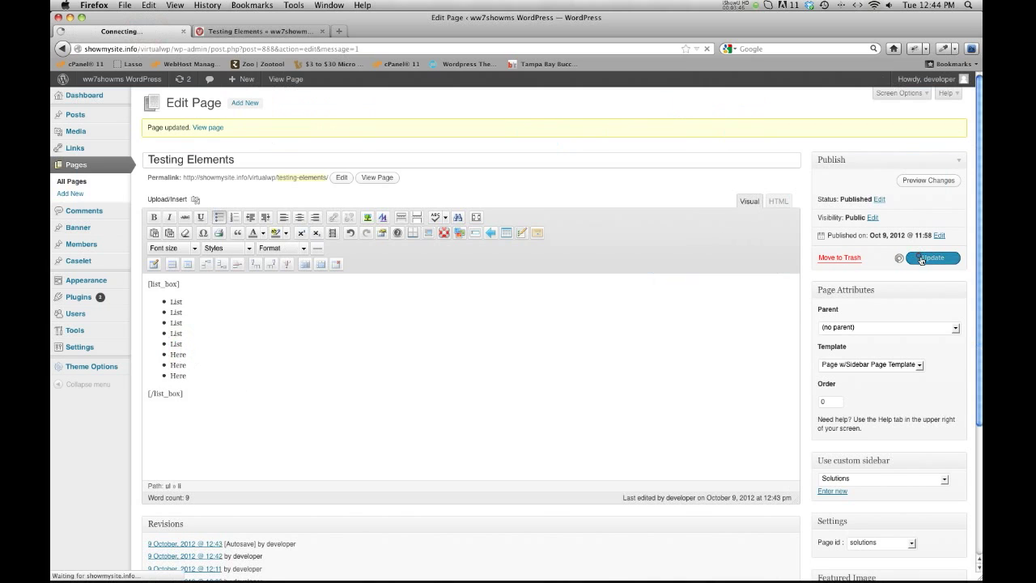
click(281, 33)
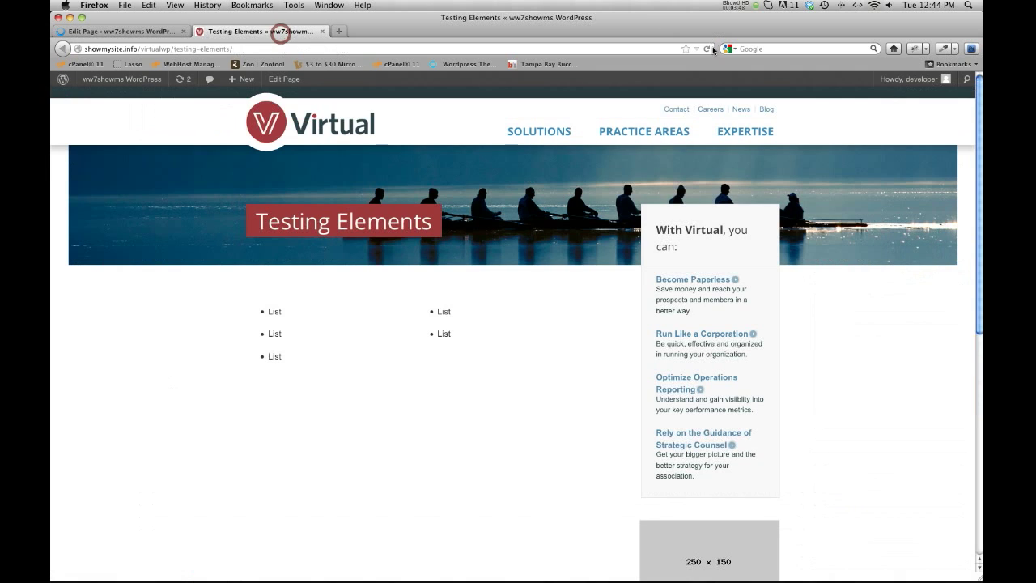
click(707, 49)
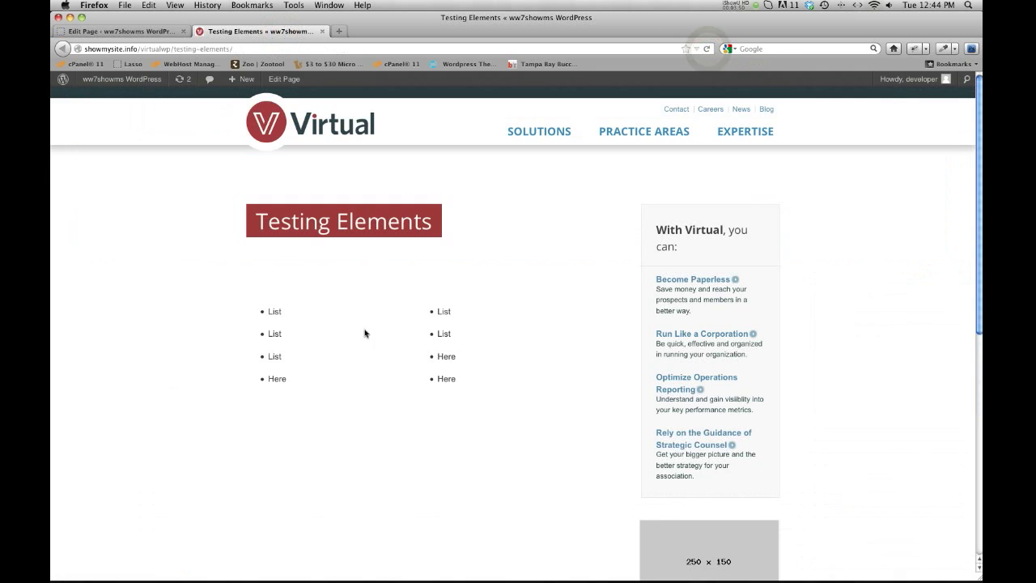
Return to the page editor and link the first "List" item to the URL "#"
click(129, 30)
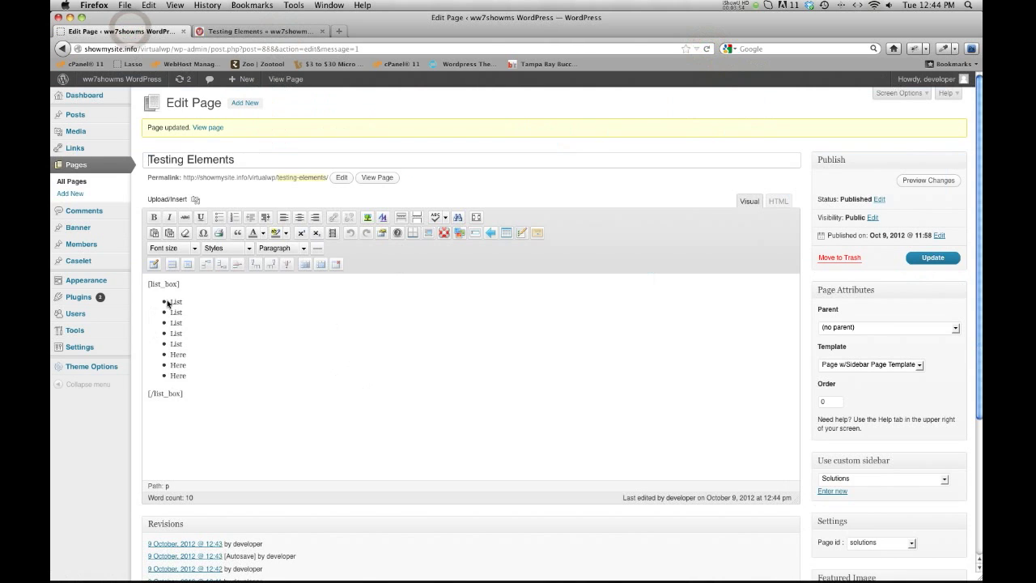
double_click(172, 300)
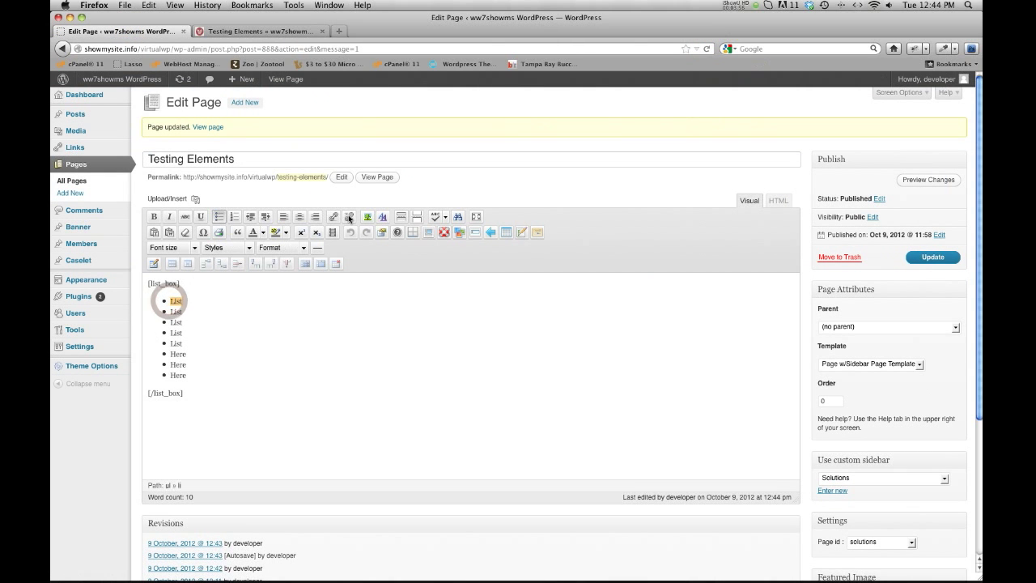
click(331, 219)
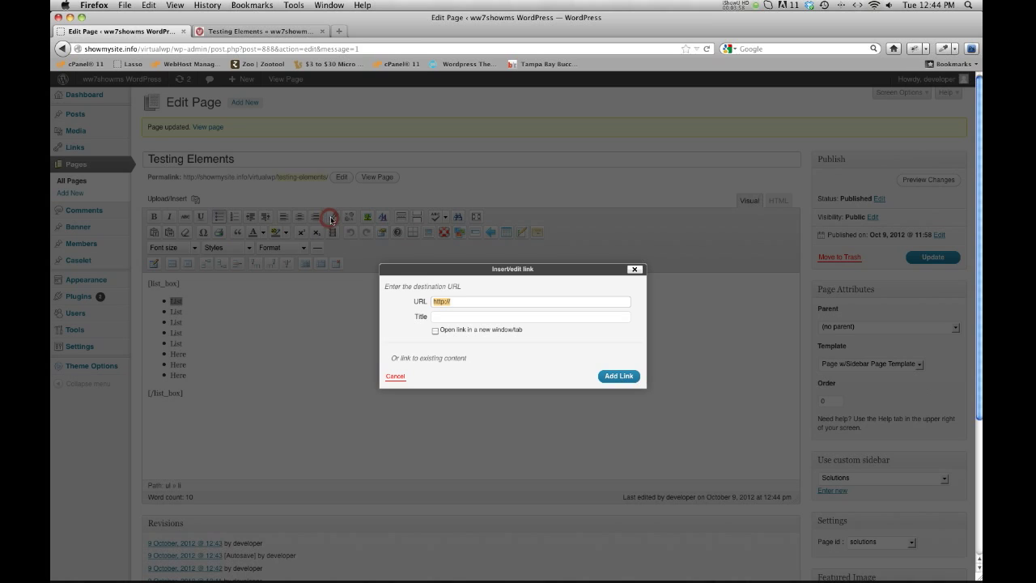
text(#)
click(564, 338)
click(622, 377)
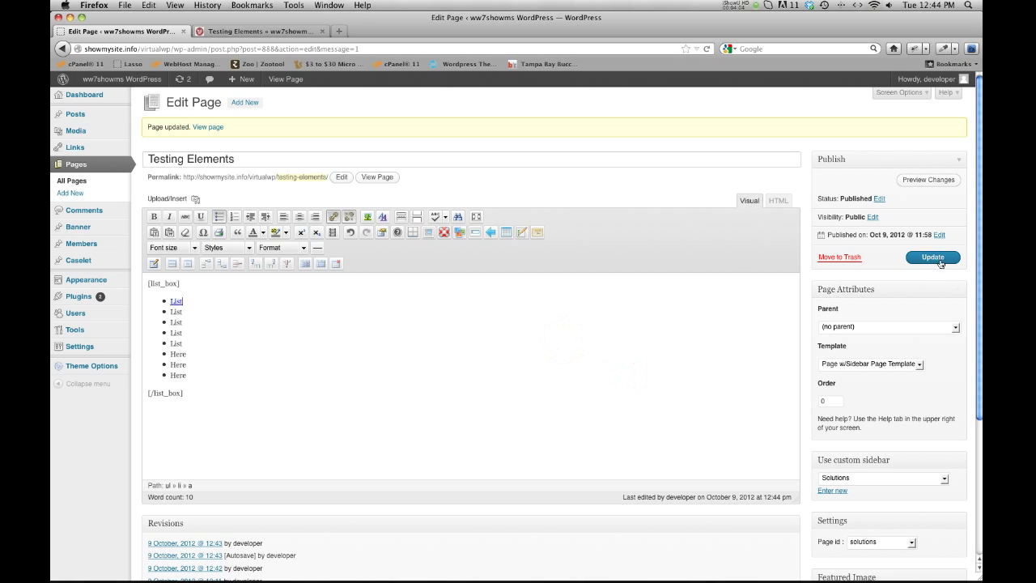
Update the page with the linked list item and reload the live Testing Elements page
click(932, 257)
click(286, 33)
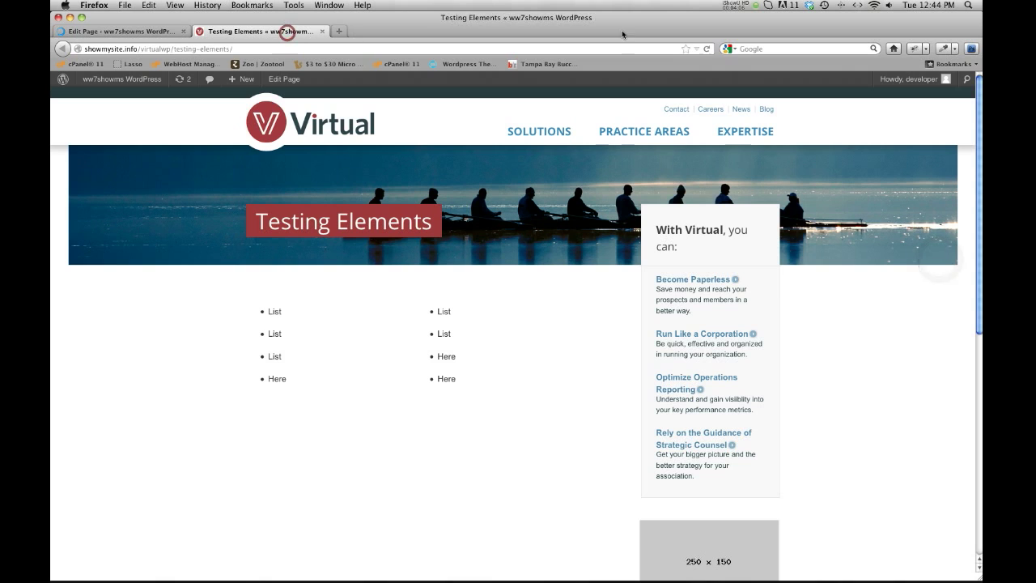
click(707, 49)
Return to the page editor and delete the entire list_box shortcode with its bullets
click(141, 31)
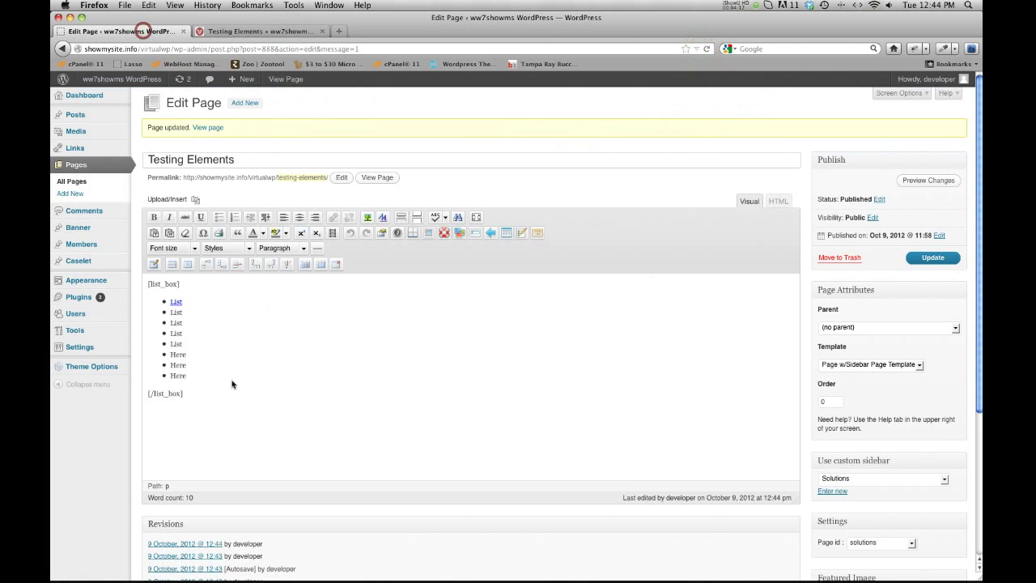
drag(189, 393, 124, 280)
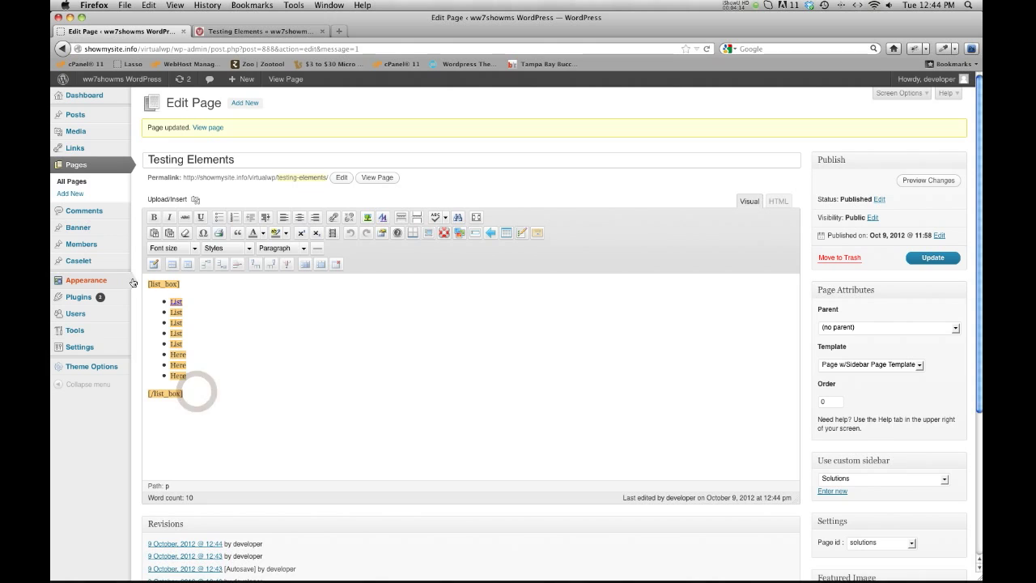
key(BackSpace)
click(208, 398)
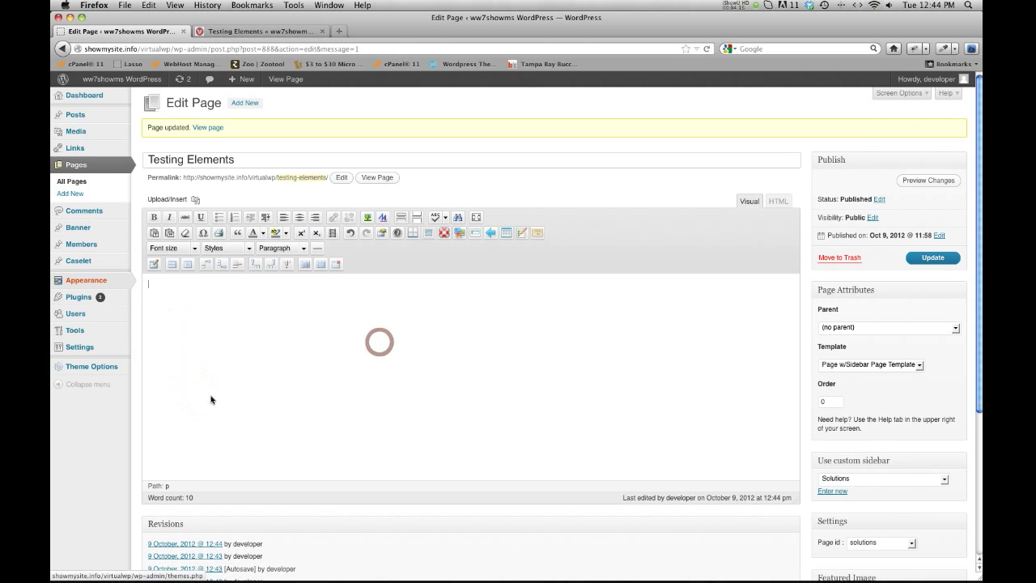
Start a 3 Column element with the main title "Main Title Here" and the Column 1 title "Subtitle Here"
click(507, 233)
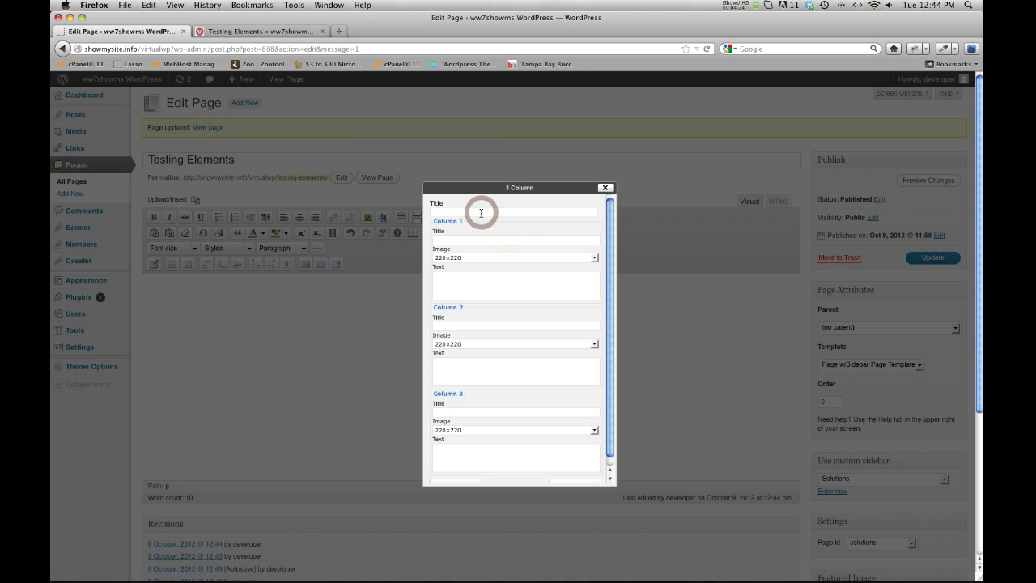
text(Main Title Here)
key(Tab)
text(Sub)
key(Down)
key(Tab)
Set the Column 1 image to arrows_icon and its text to "Some text goes here"
click(592, 257)
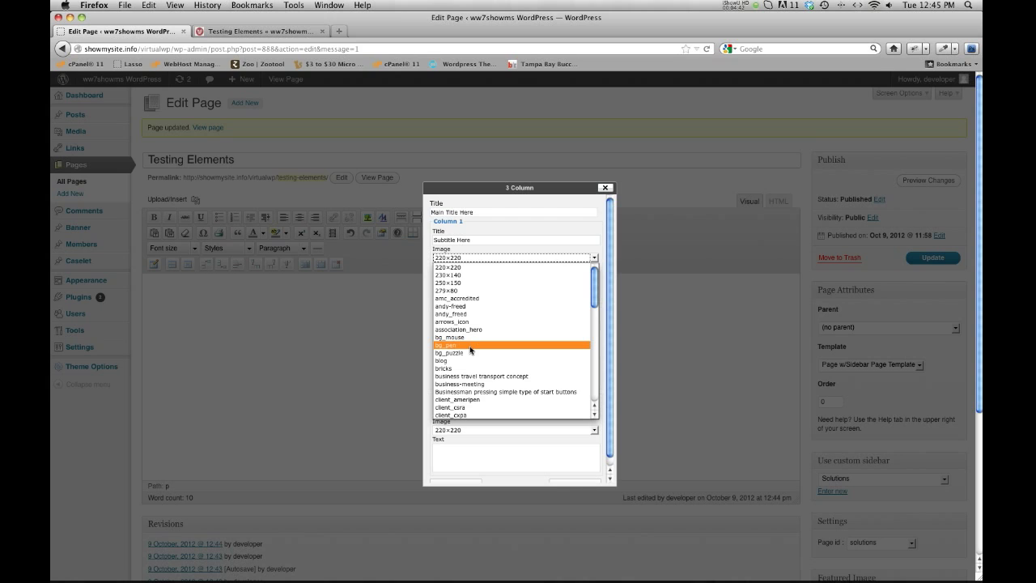
scroll(470, 349, down, 15)
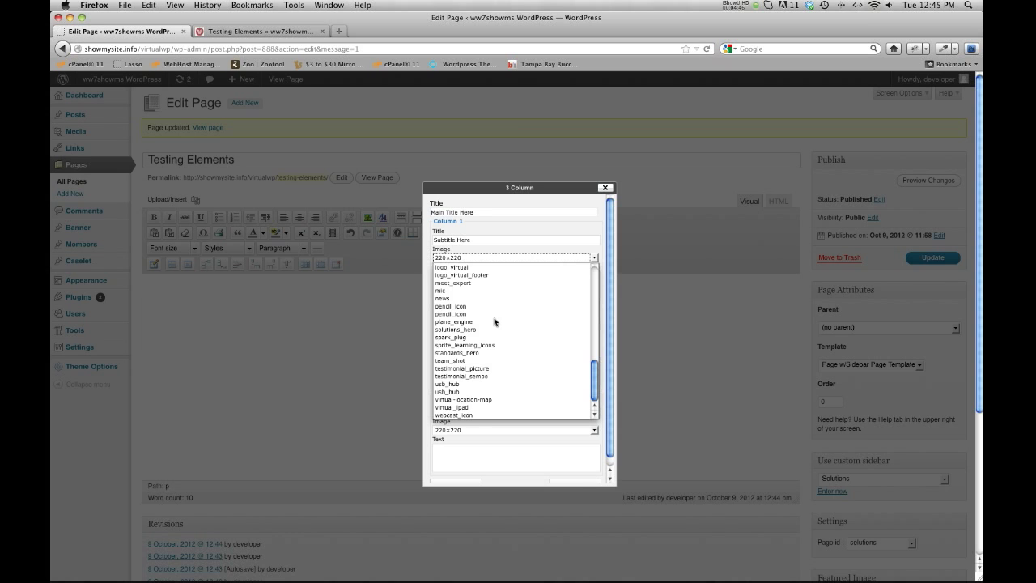
scroll(494, 321, up, 15)
scroll(493, 323, down, 1)
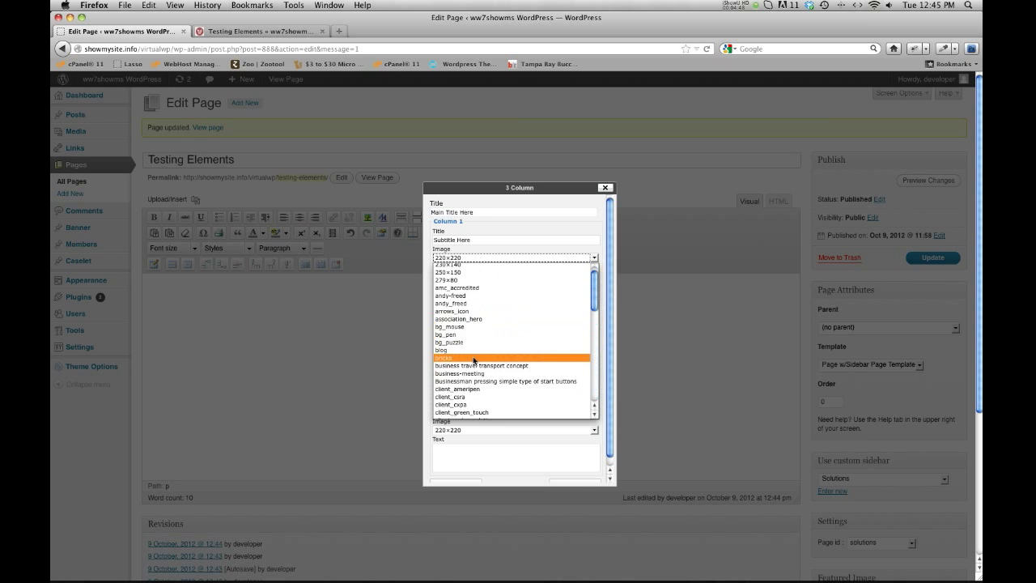
scroll(470, 341, down, 2)
scroll(471, 342, up, 3)
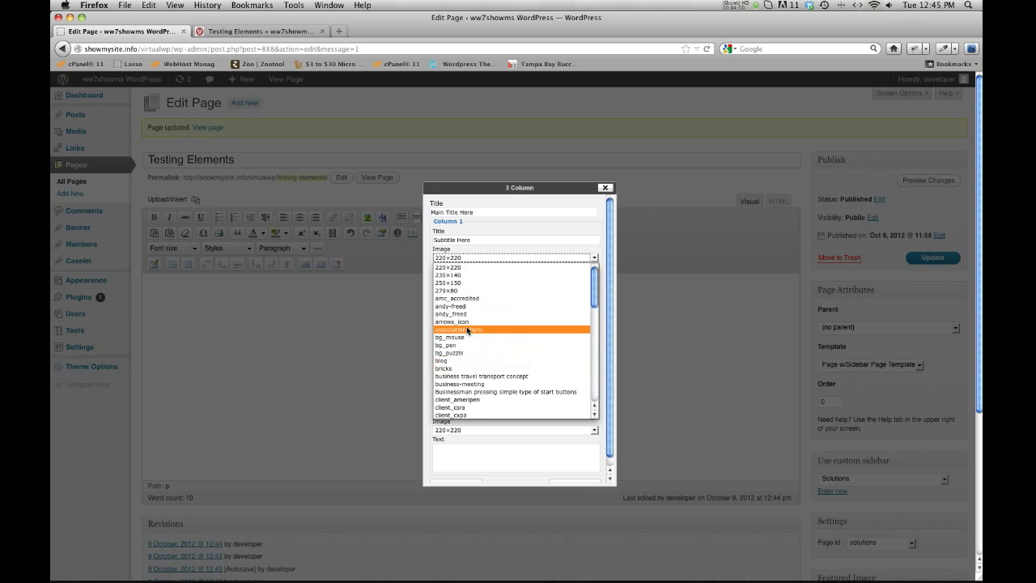
click(467, 321)
click(466, 276)
text(Some text goes here)
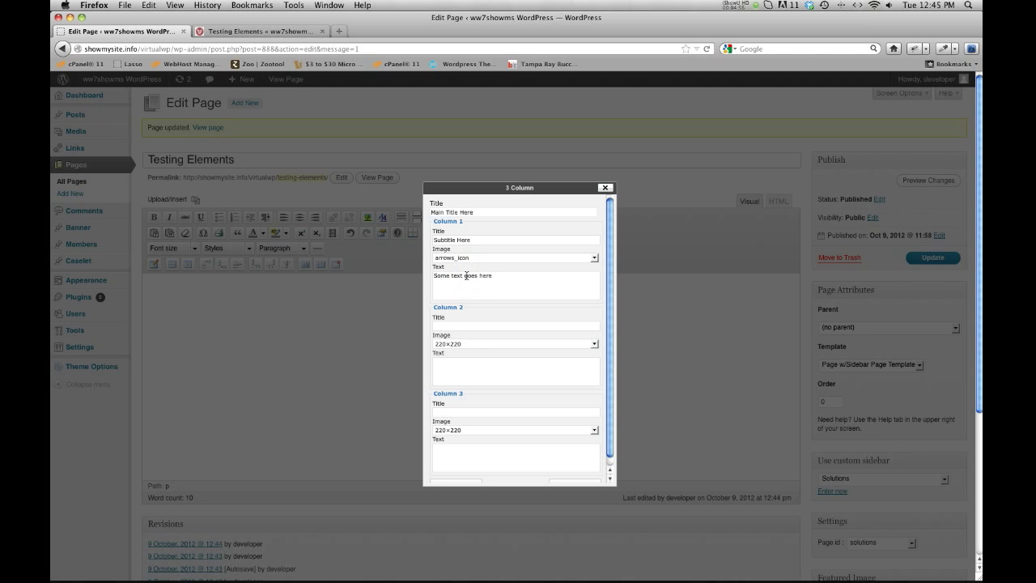
Fill in Column 2 with the title "Subtitle Here", the image pencil_icon and the text "Some more text"
click(453, 325)
text(S)
key(Down)
key(Tab)
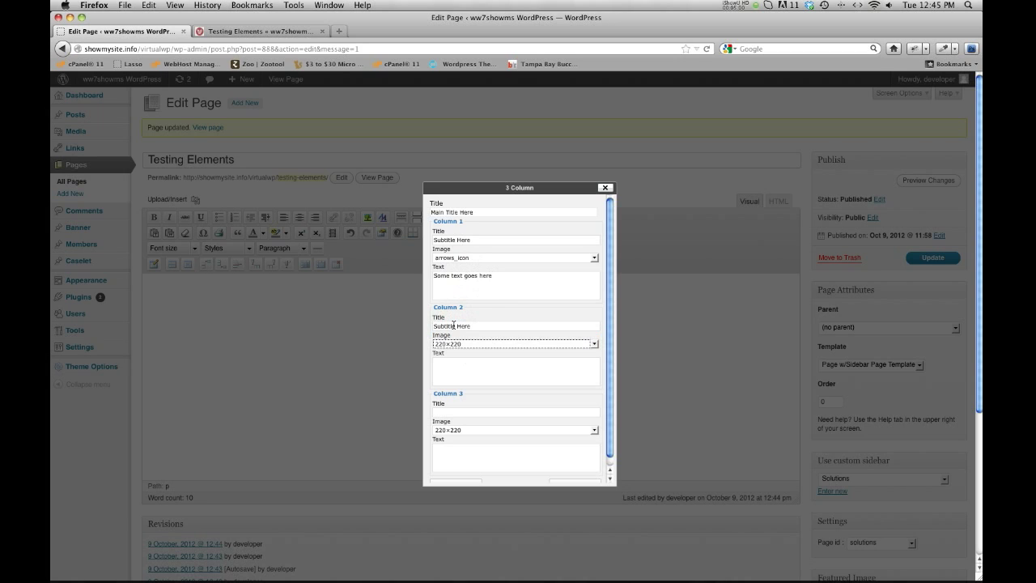
click(596, 345)
scroll(536, 395, down, 6)
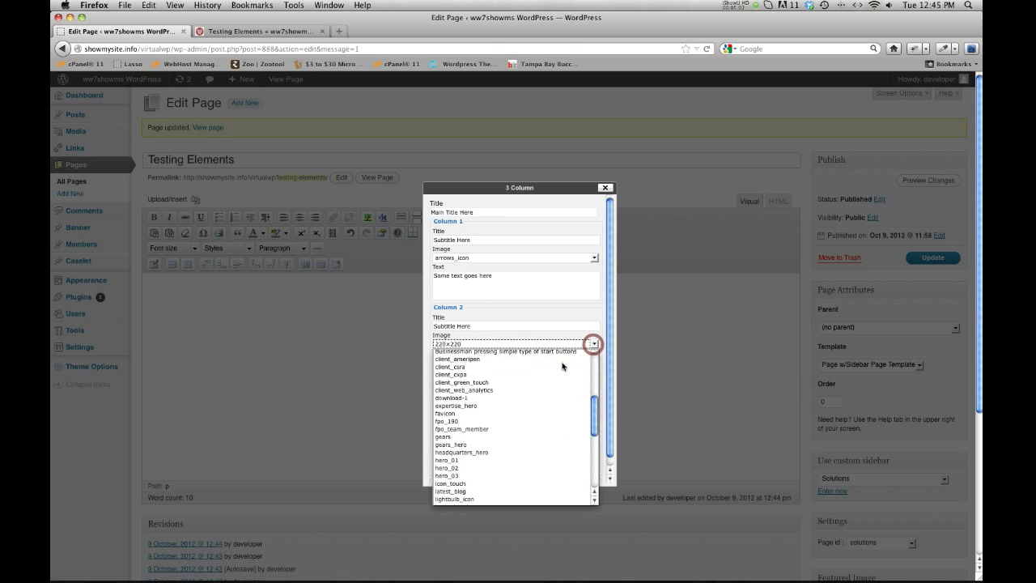
click(487, 429)
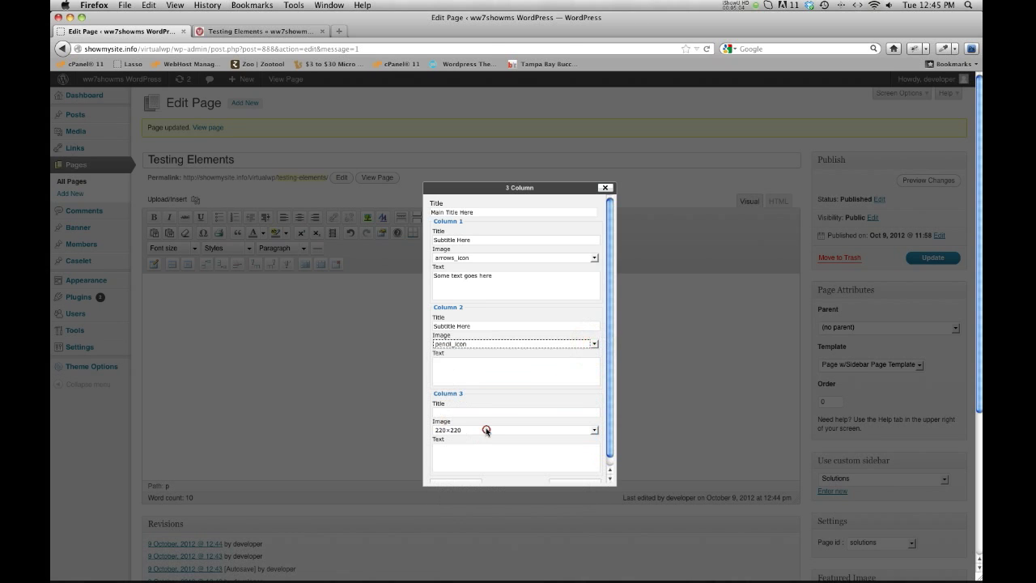
click(473, 377)
text(Some more text)
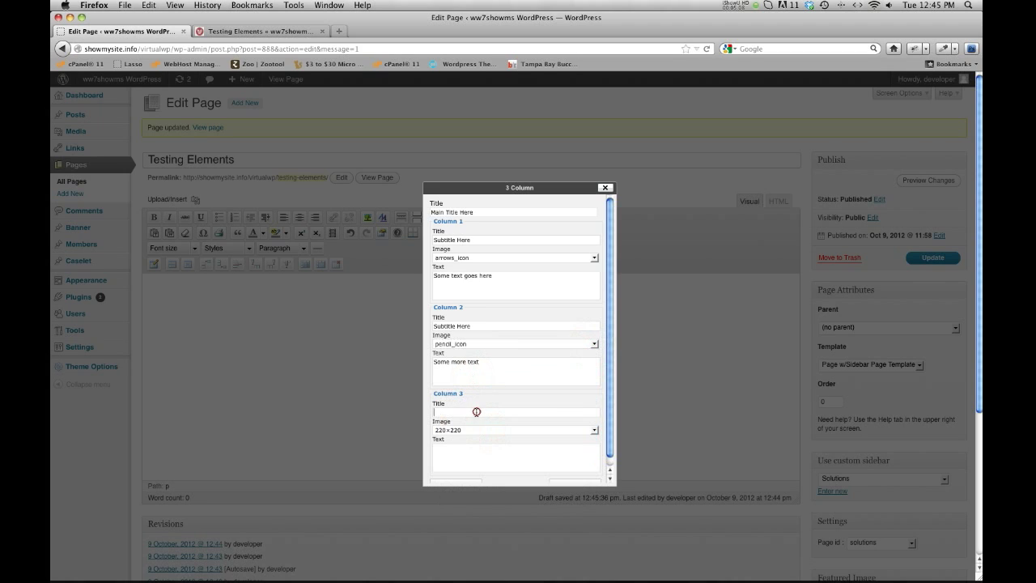
Fill in Column 3 with the title "Another Title", the image lightbulb_icon and the text "Text hooray", and insert the 3 Column element
text(Another Title)
click(589, 432)
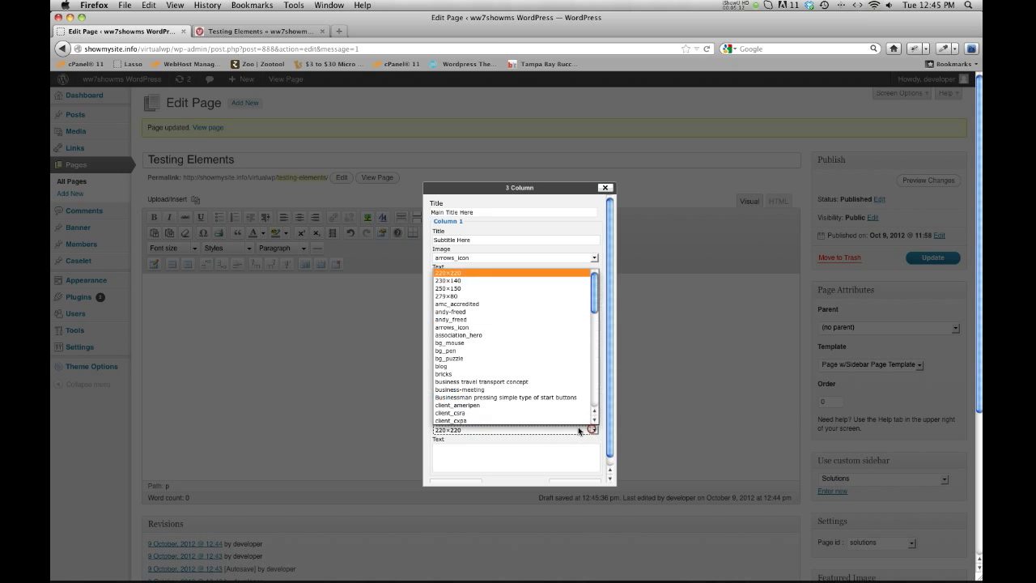
scroll(527, 346, down, 5)
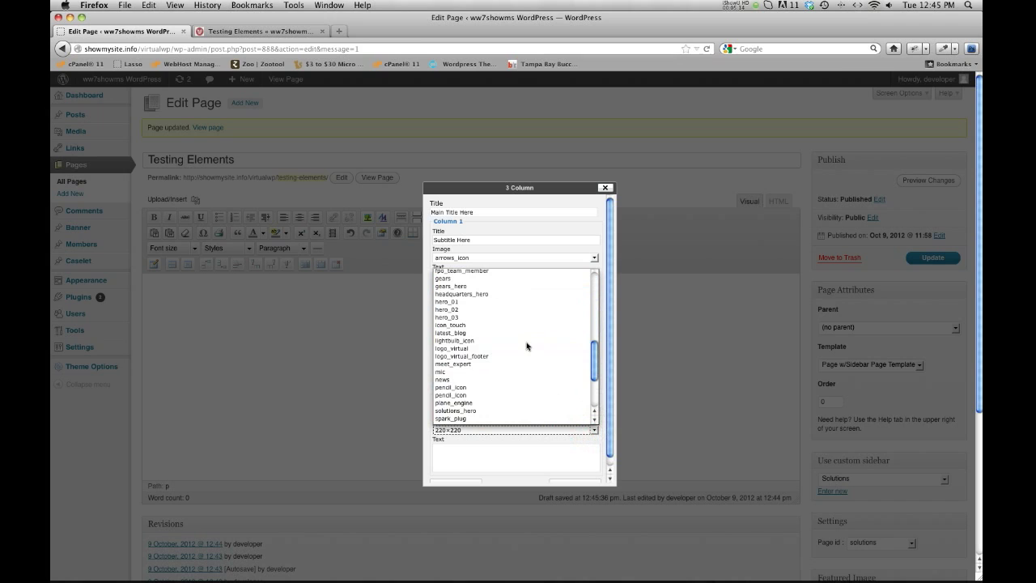
click(491, 343)
click(486, 451)
text(Te)
text(t)
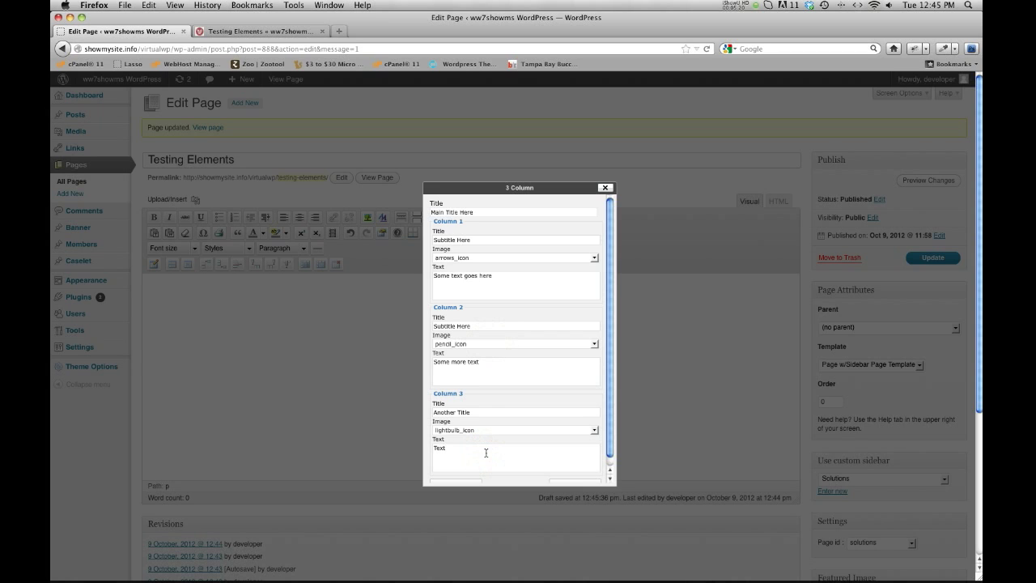
scroll(502, 429, down, 1)
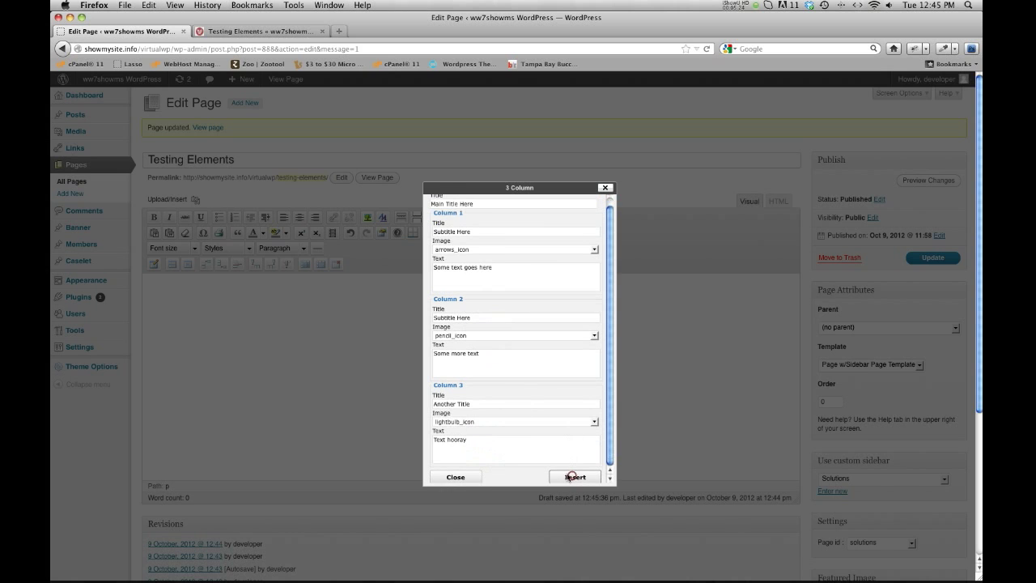
click(571, 477)
Update the page and reload the live Testing Elements page to check the 3 Column block
click(933, 258)
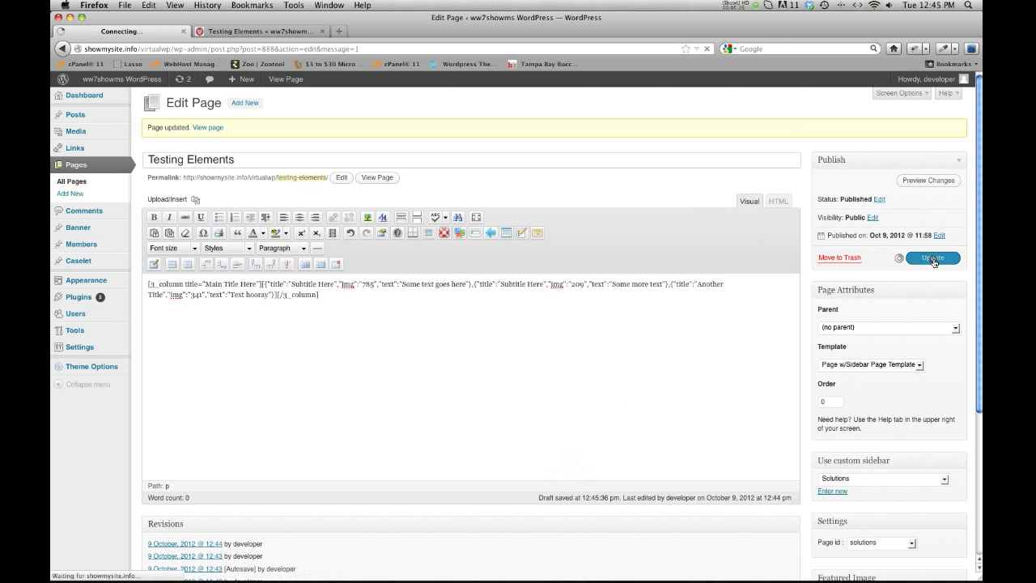
click(281, 31)
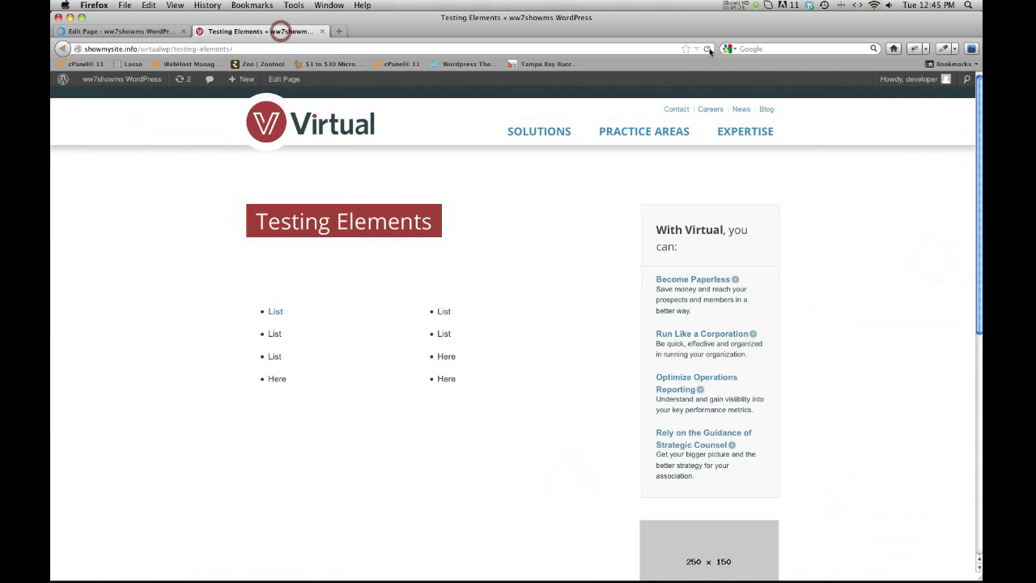
click(706, 49)
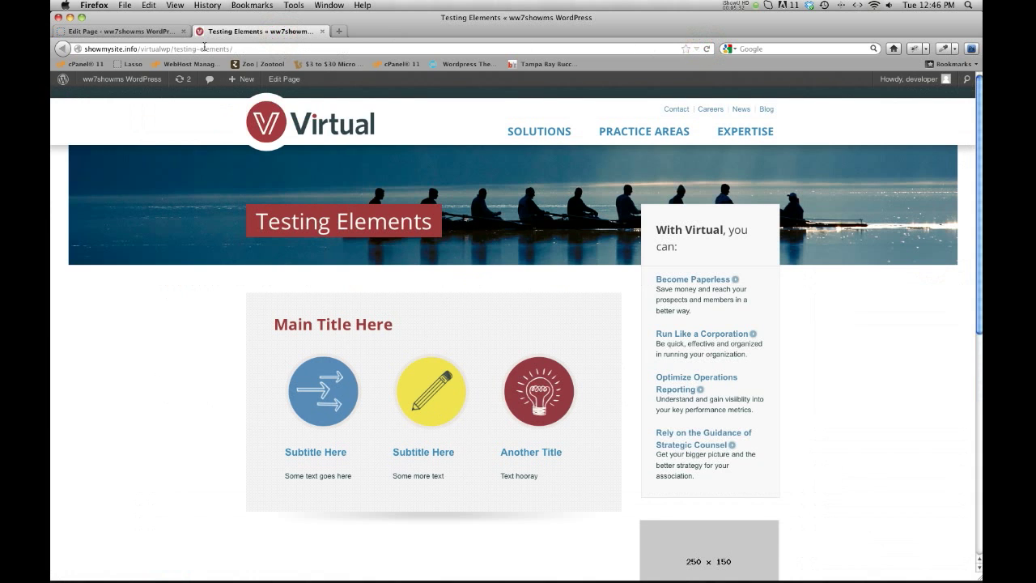
Return to the page editor and delete the entire 3_column shortcode
click(152, 33)
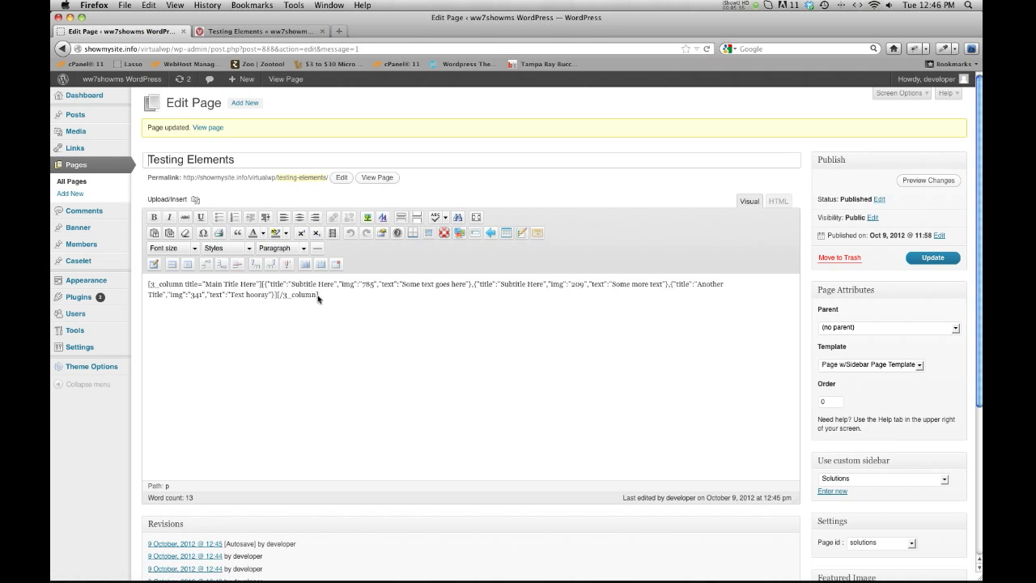
triple_click(317, 297)
key(BackSpace)
click(532, 348)
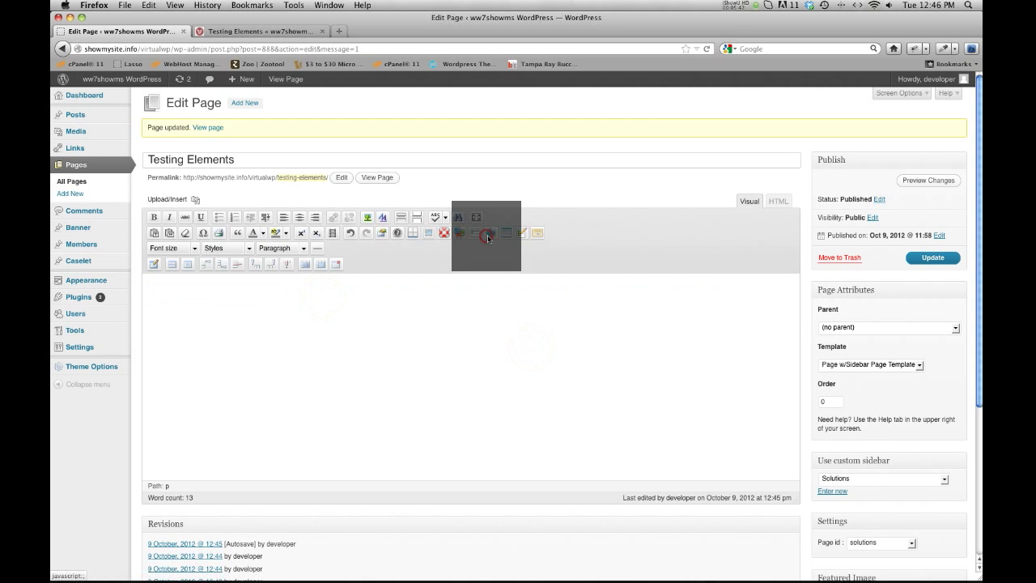
click(488, 235)
click(451, 329)
click(443, 305)
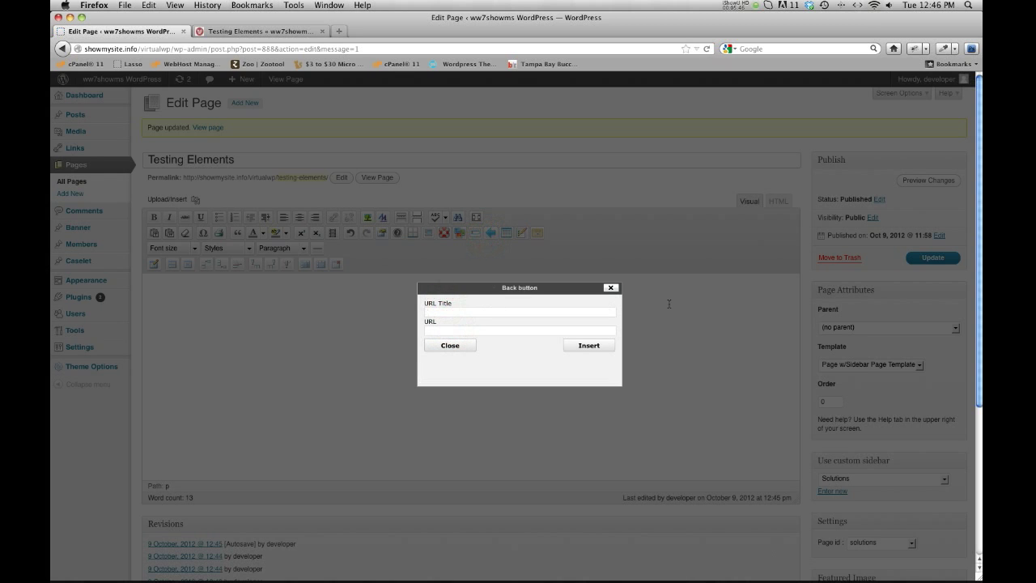
click(609, 288)
click(486, 262)
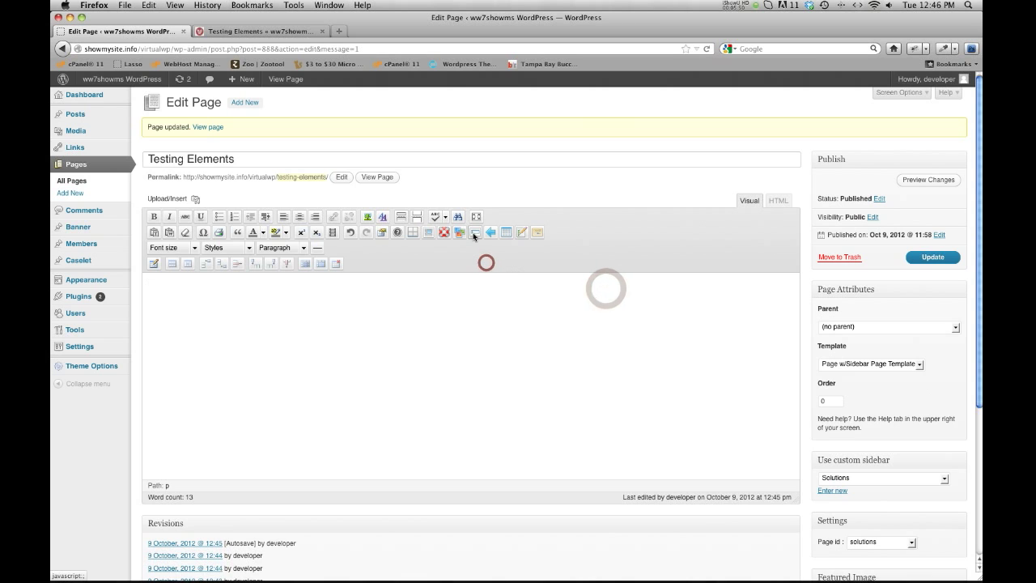
Insert an Info Box containing "lfksdklfkljsdfls;dlfkjsdflksdklf" and check it on the reloaded live page
click(474, 235)
click(488, 320)
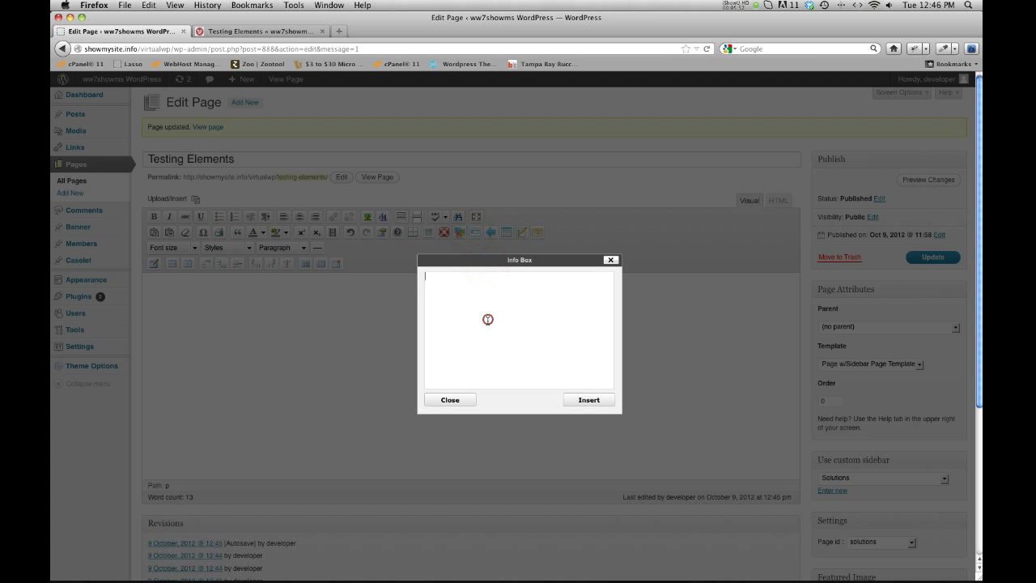
text(lfksdklfkljsdfls;dlfkjsdflksdklf)
click(581, 400)
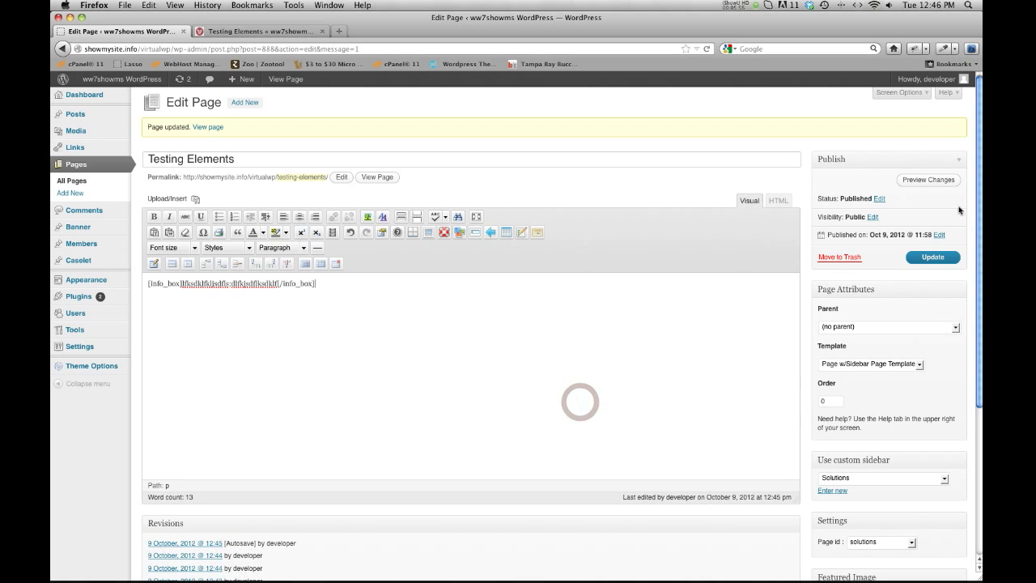
click(239, 31)
click(705, 49)
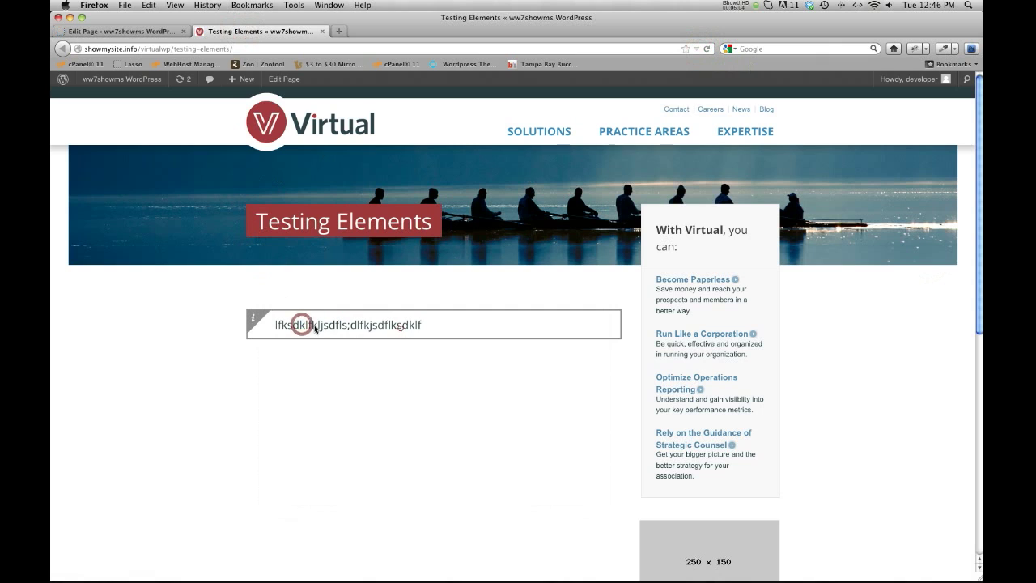
Return to the page editor and delete the entire info_box shortcode
click(161, 33)
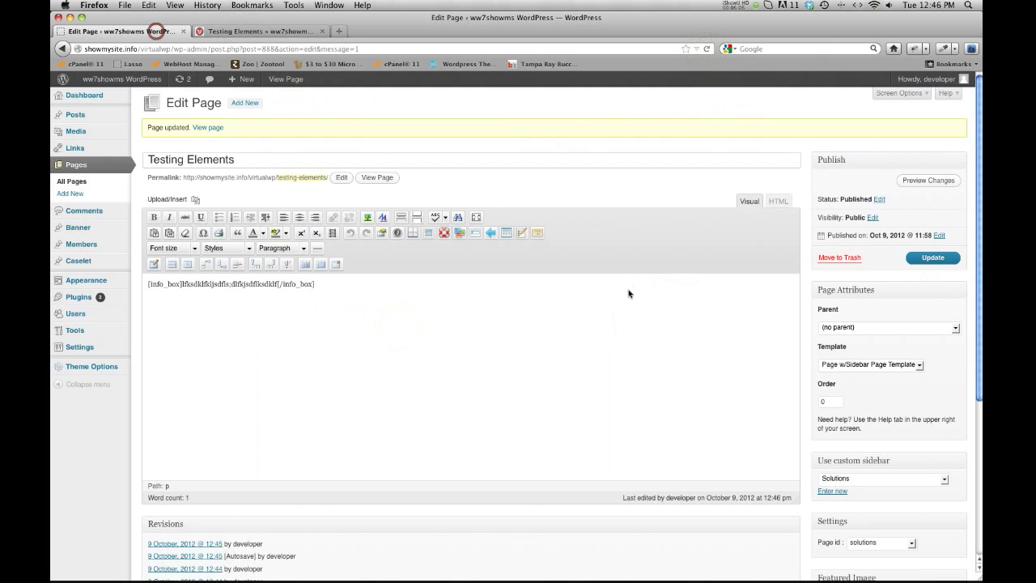
drag(322, 287, 143, 278)
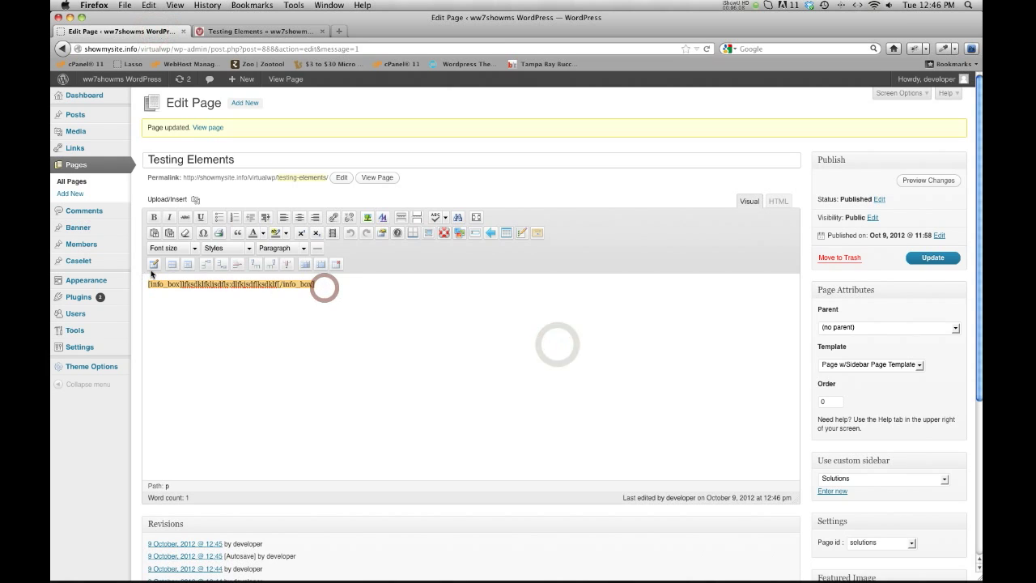
key(Delete)
click(334, 315)
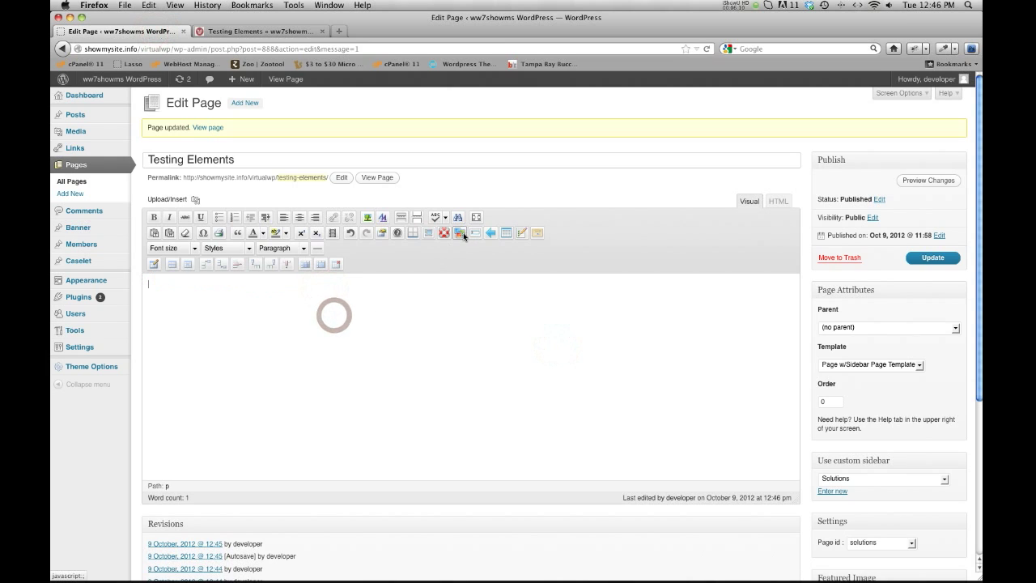
Insert a Carousel Gallery with the images client_ameripen, client_csra, client_cxpa and client_green_touch
click(460, 234)
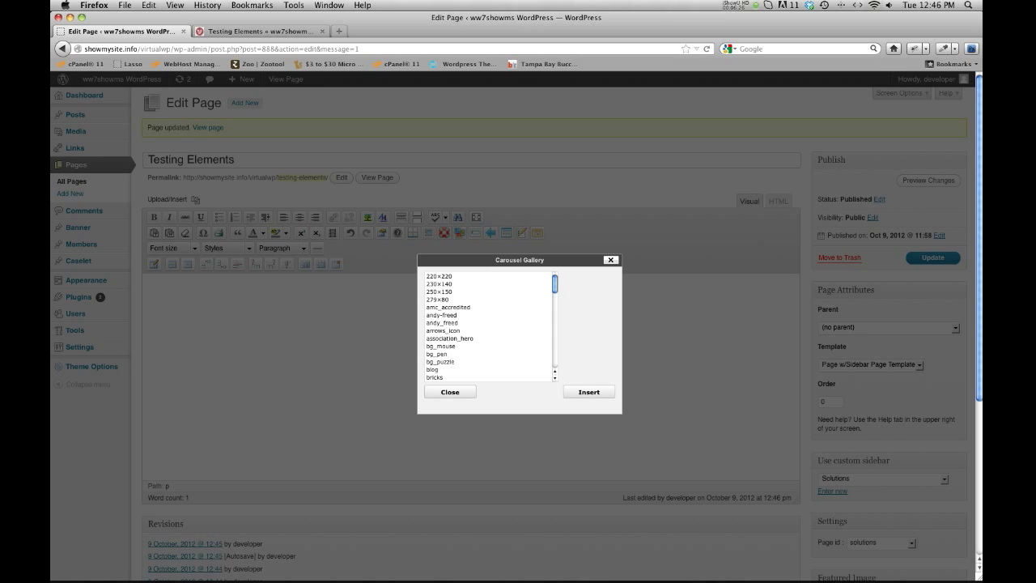
click(450, 325)
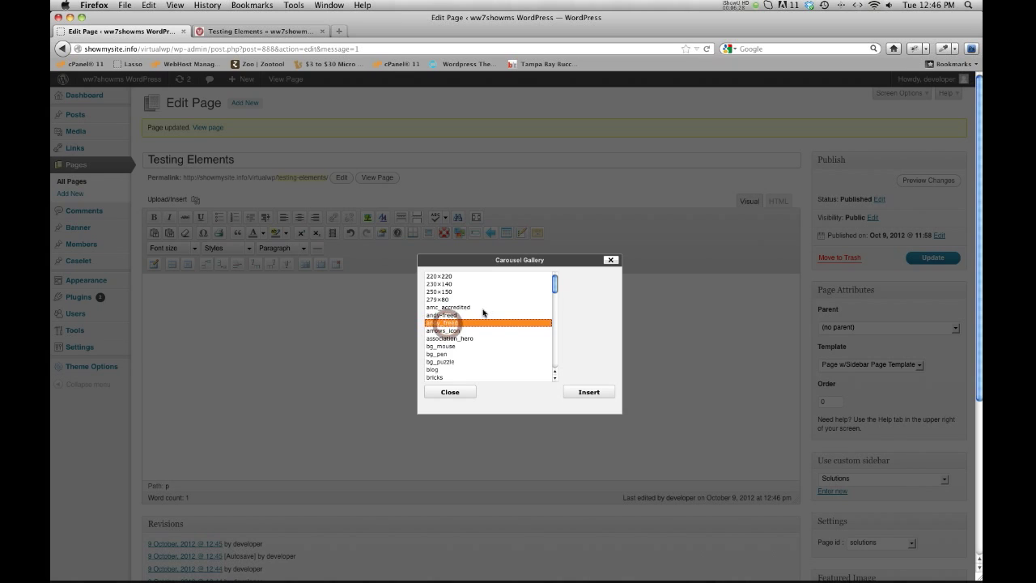
scroll(486, 319, down, 1)
scroll(486, 320, up, 1)
click(452, 307)
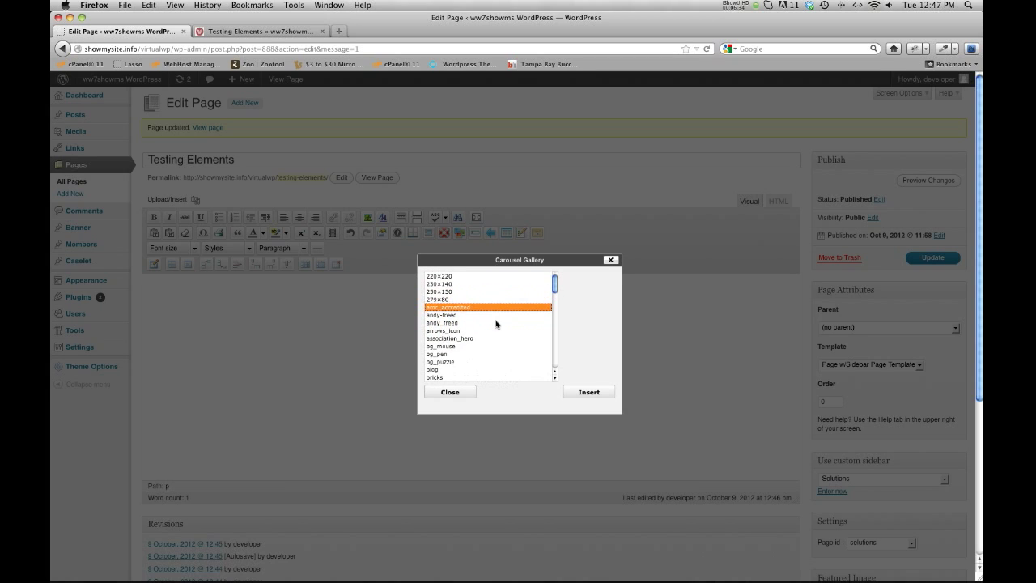
scroll(495, 324, down, 4)
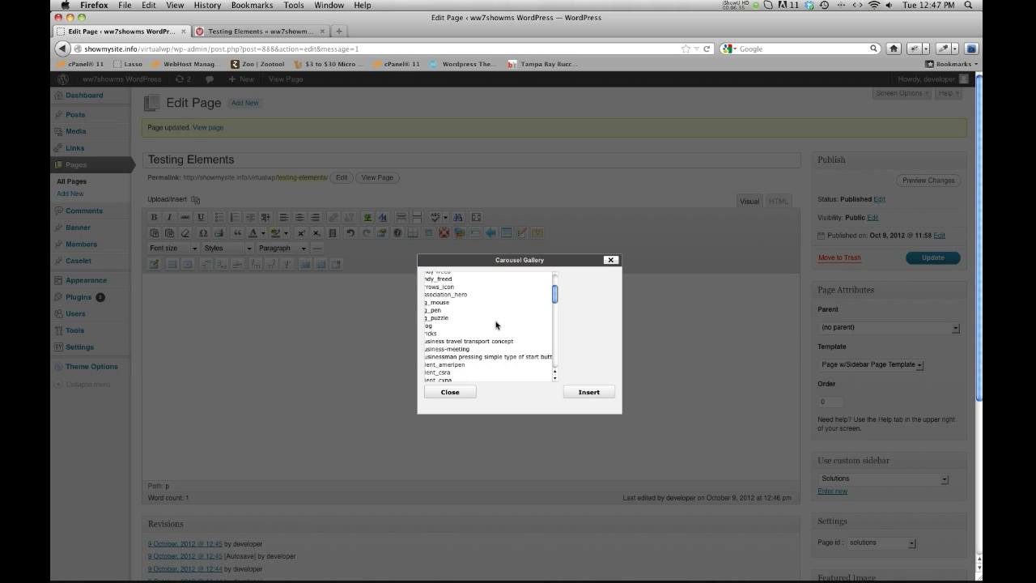
scroll(495, 323, down, 3)
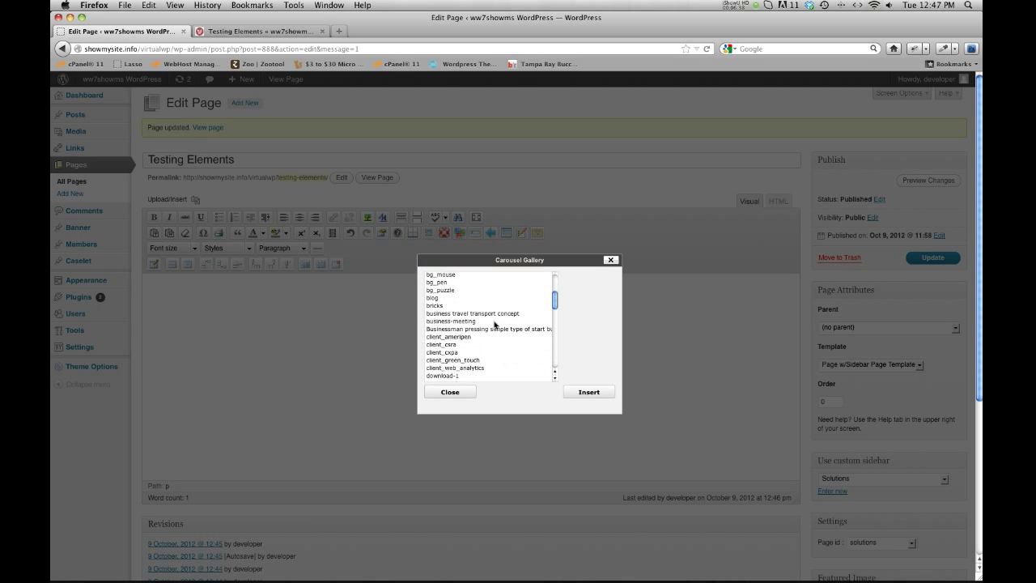
click(465, 324)
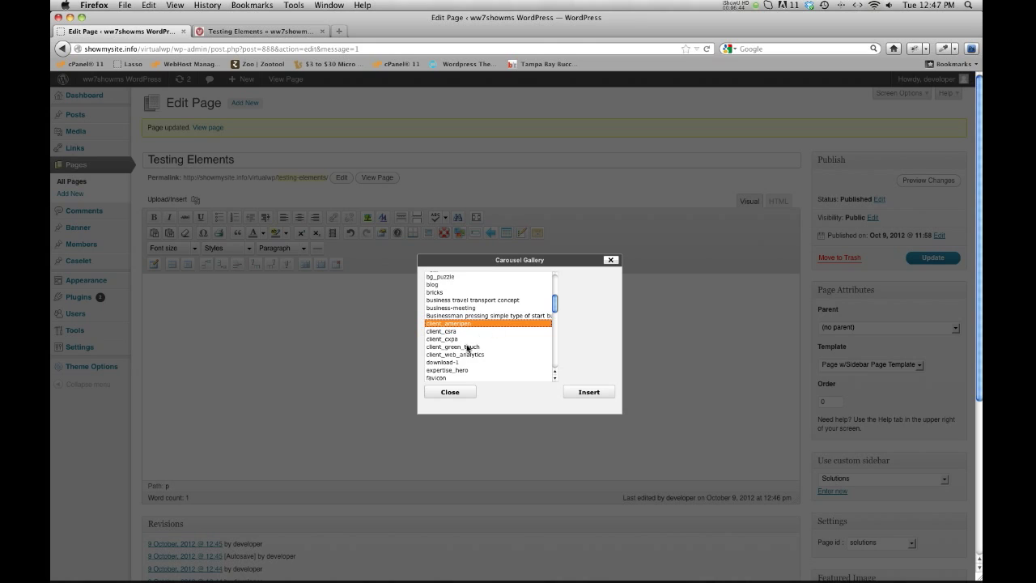
shift+click(459, 346)
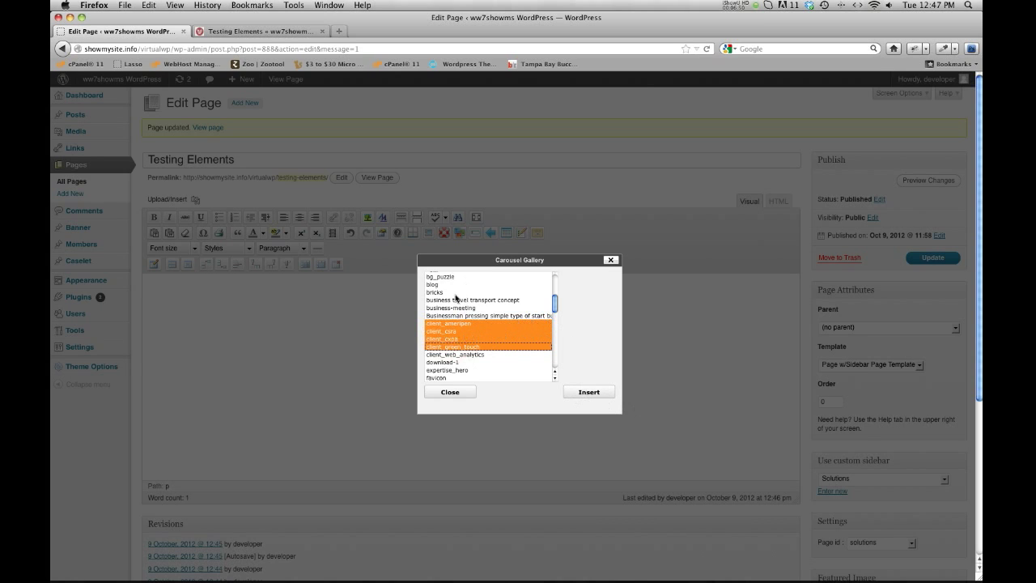
click(579, 389)
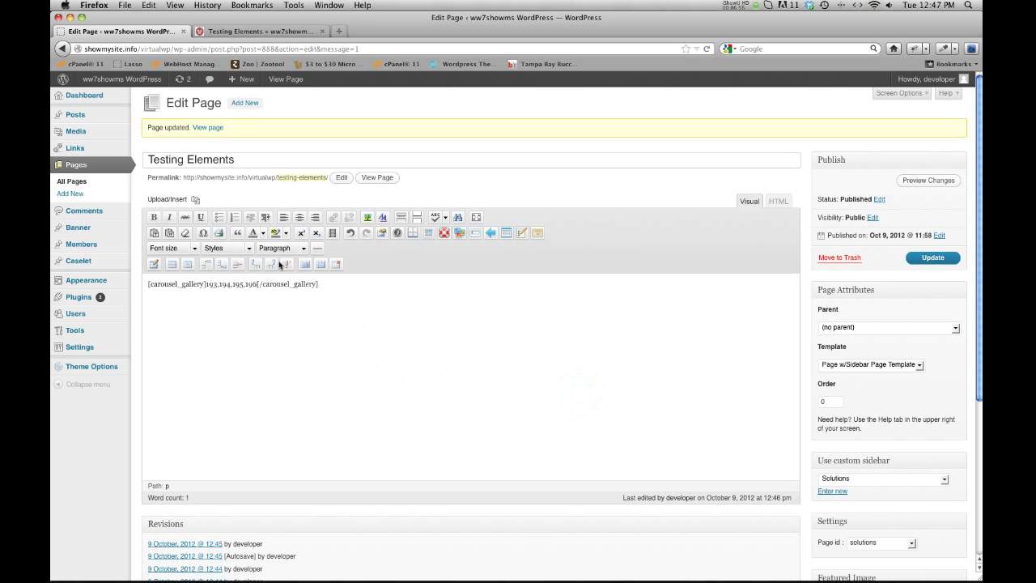
Update the page and reload the live Testing Elements page to check the carousel gallery
click(923, 258)
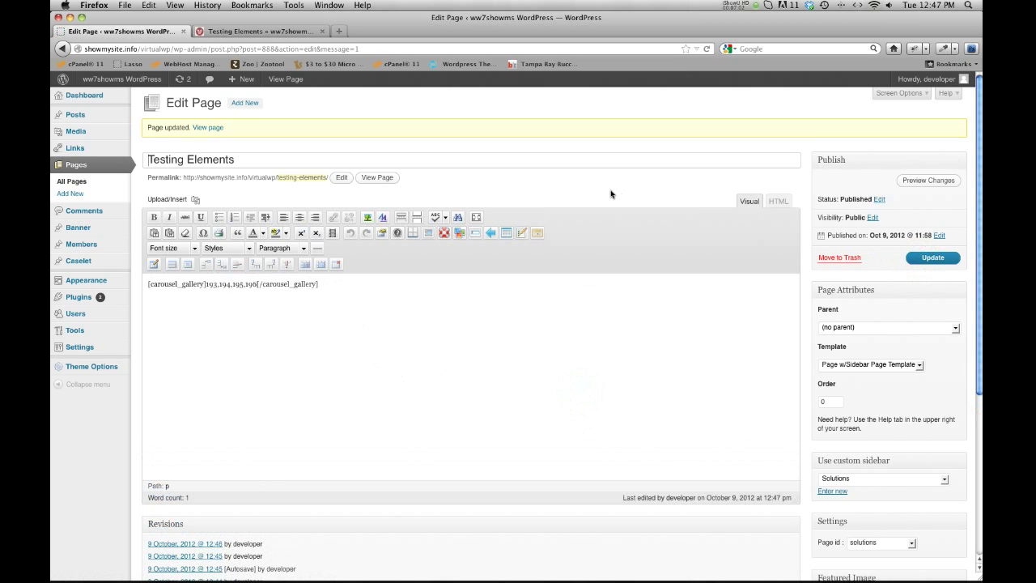
click(267, 32)
click(706, 49)
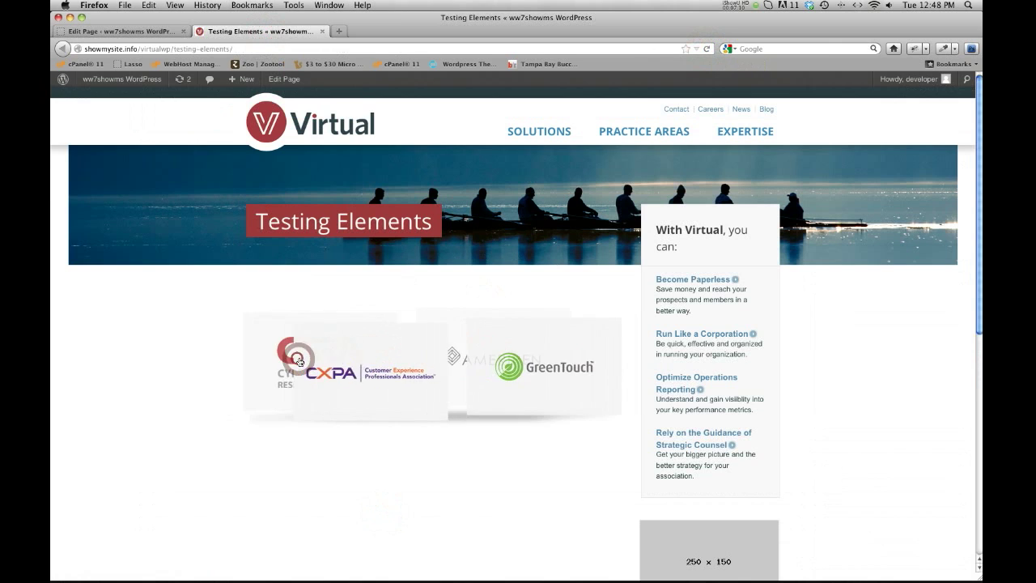
Rotate through the client logos in the carousel gallery on the live page
click(299, 361)
click(297, 360)
click(298, 359)
click(297, 360)
click(297, 360)
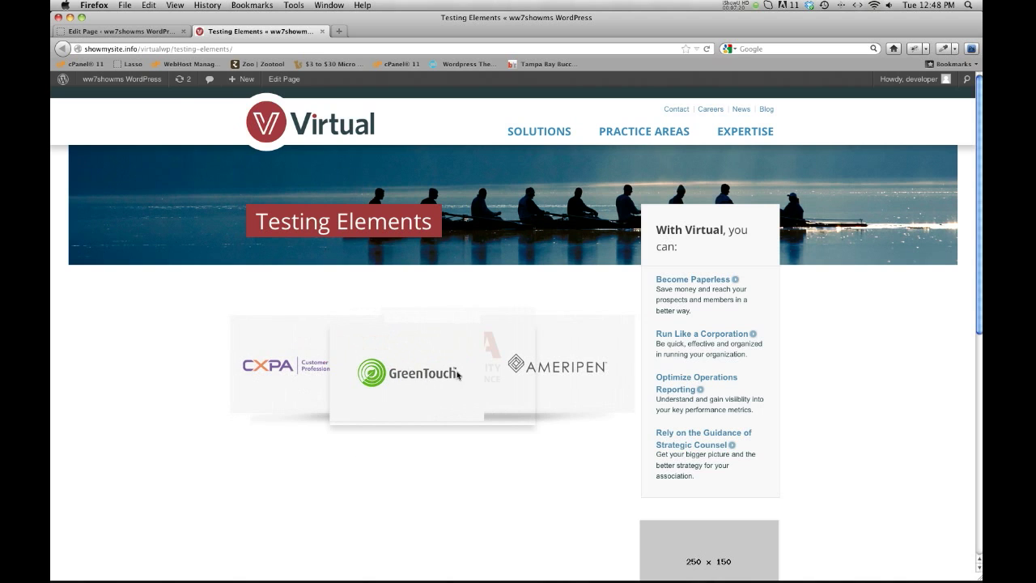
Return to the page editor and delete the entire carousel_gallery shortcode
click(160, 36)
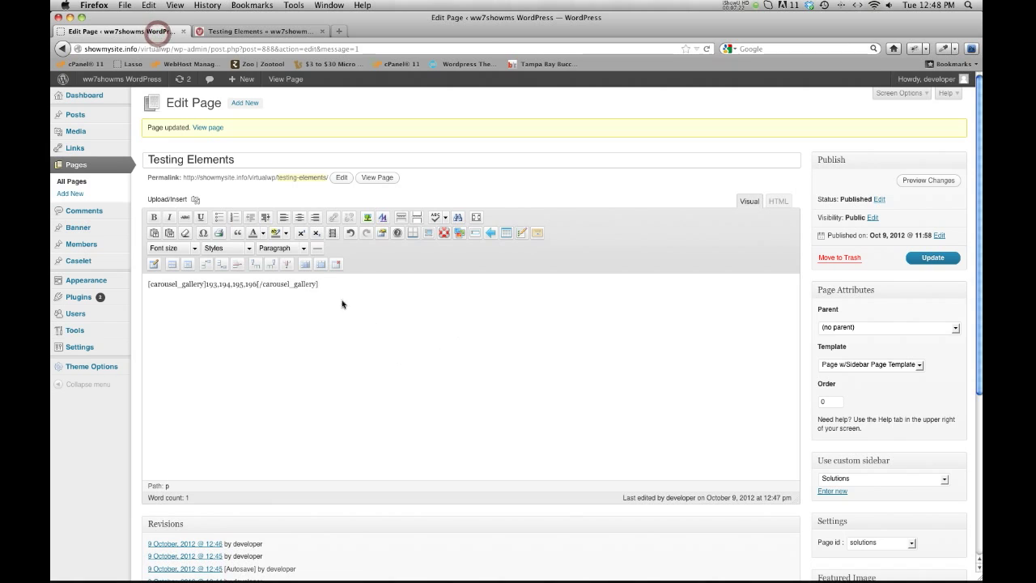
drag(319, 284, 89, 271)
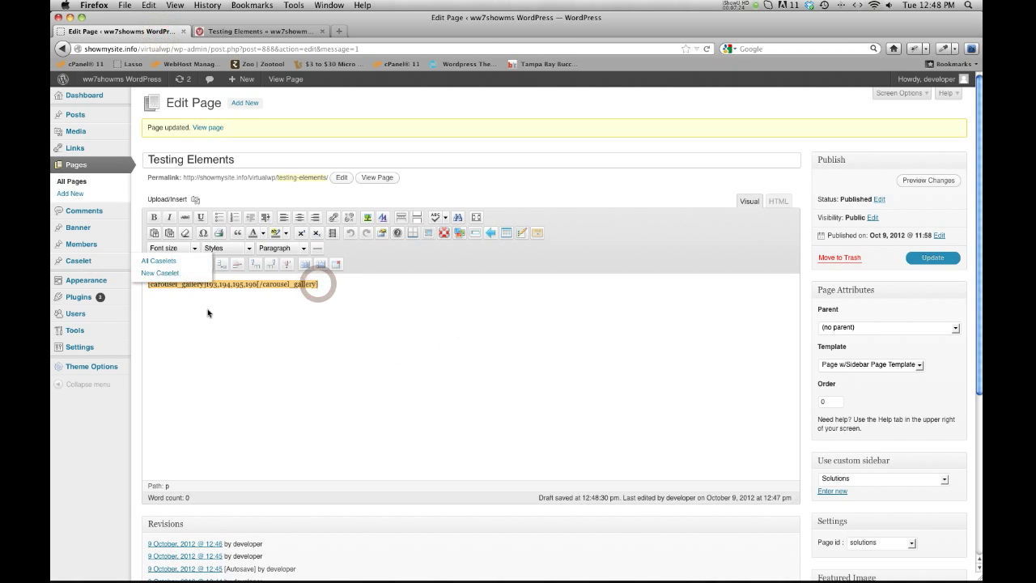
key(BackSpace)
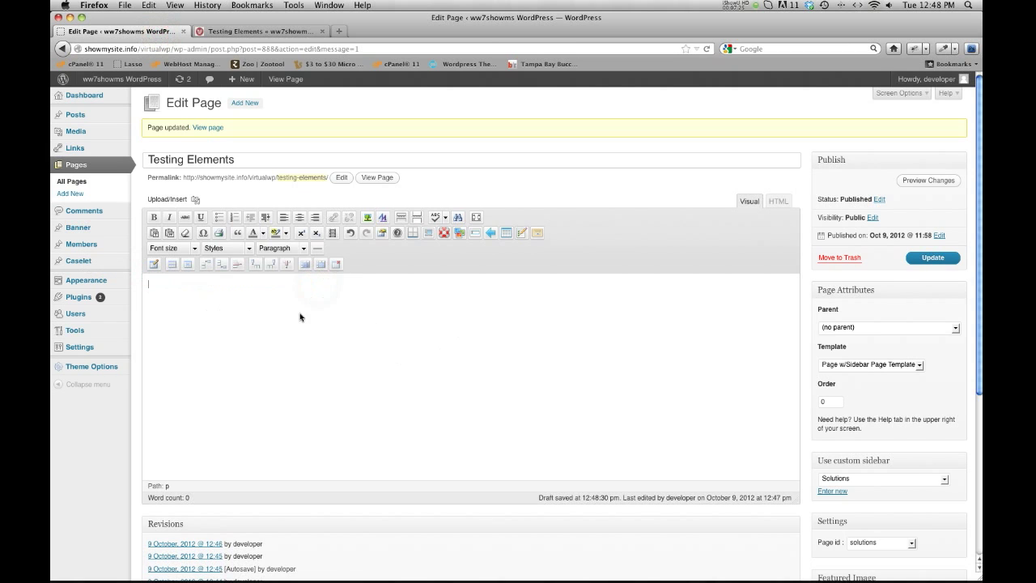
Insert a Resources Box whose first two pairs each have the URL title "Title" and the URL "#"
click(443, 234)
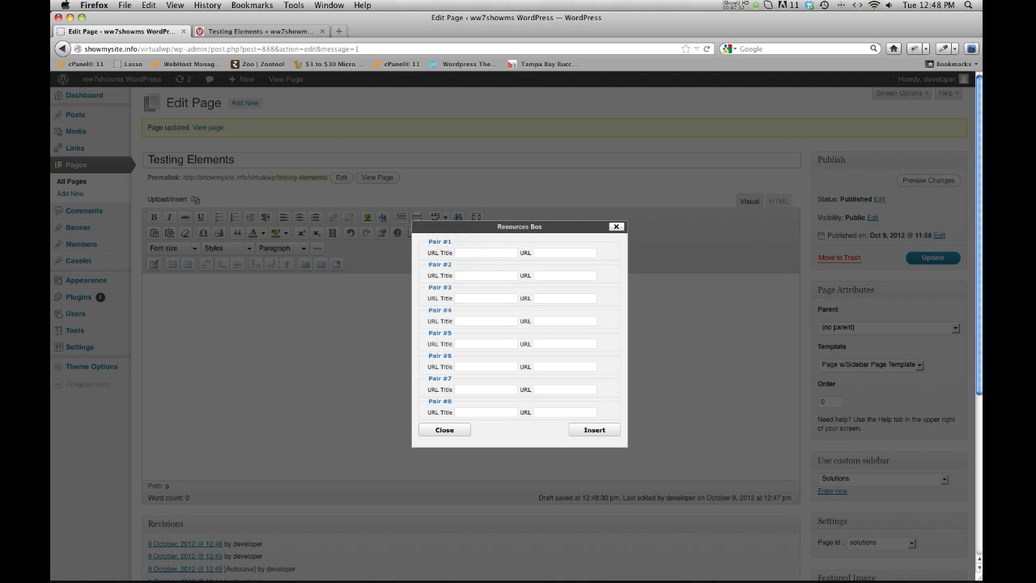
text(Title)
key(Tab)
text(#)
key(Tab)
text(Title)
key(Tab)
text(#)
key(Tab)
click(605, 432)
Update the page and reload the live Testing Elements page to check the resources box
click(931, 257)
click(293, 32)
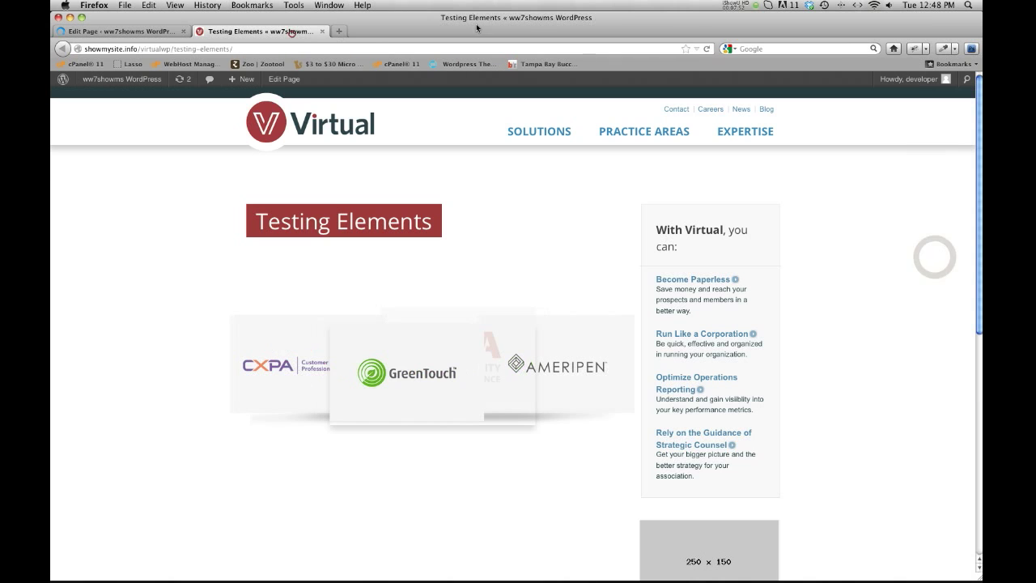
click(703, 49)
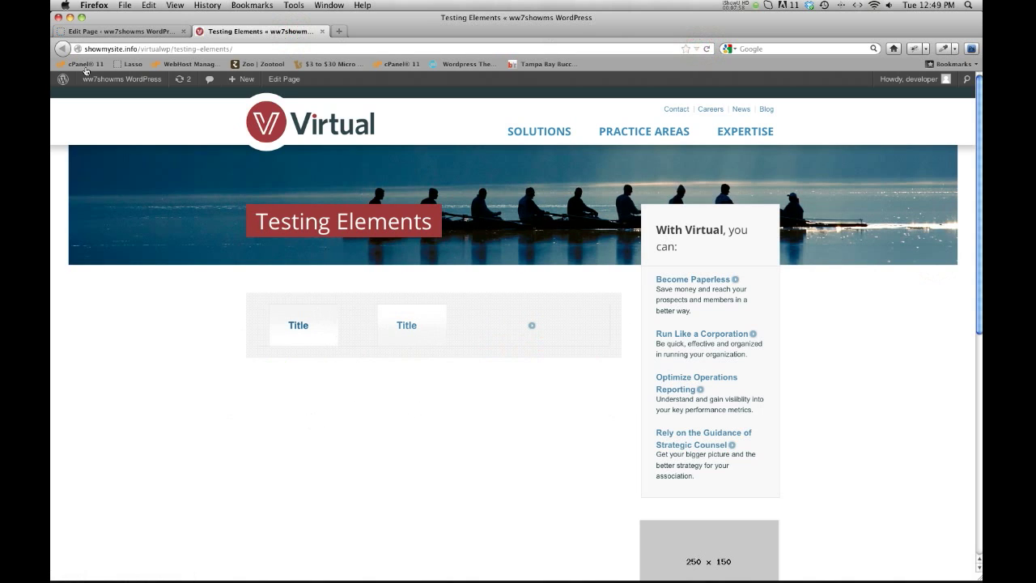
Return to the page editor and delete the entire resources_box shortcode
click(113, 31)
click(324, 323)
triple_click(419, 286)
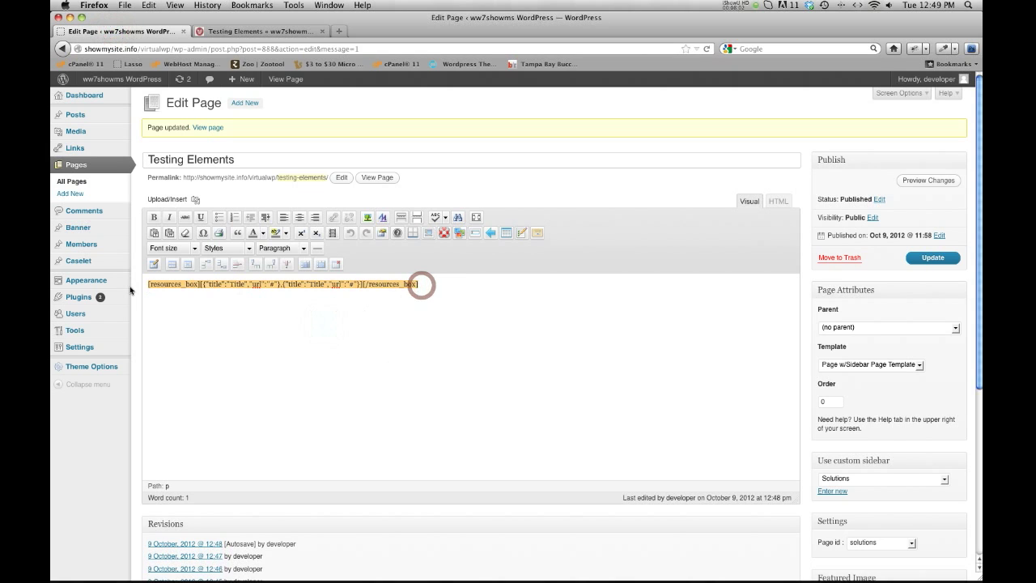
key(BackSpace)
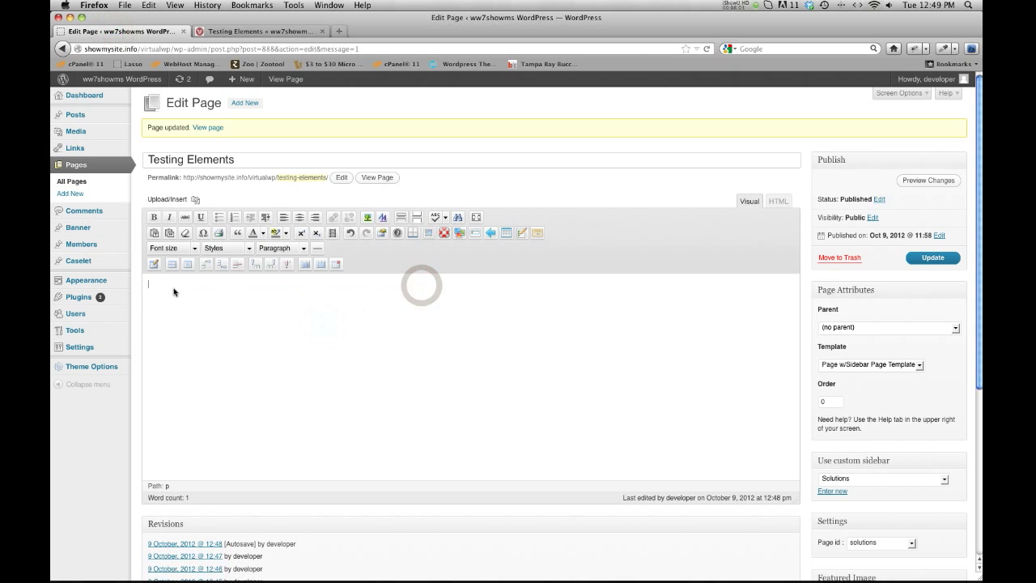
Insert a Resources Box whose first four pairs each have the URL title "Title Goes Here" and the URL "#"
click(444, 234)
click(458, 254)
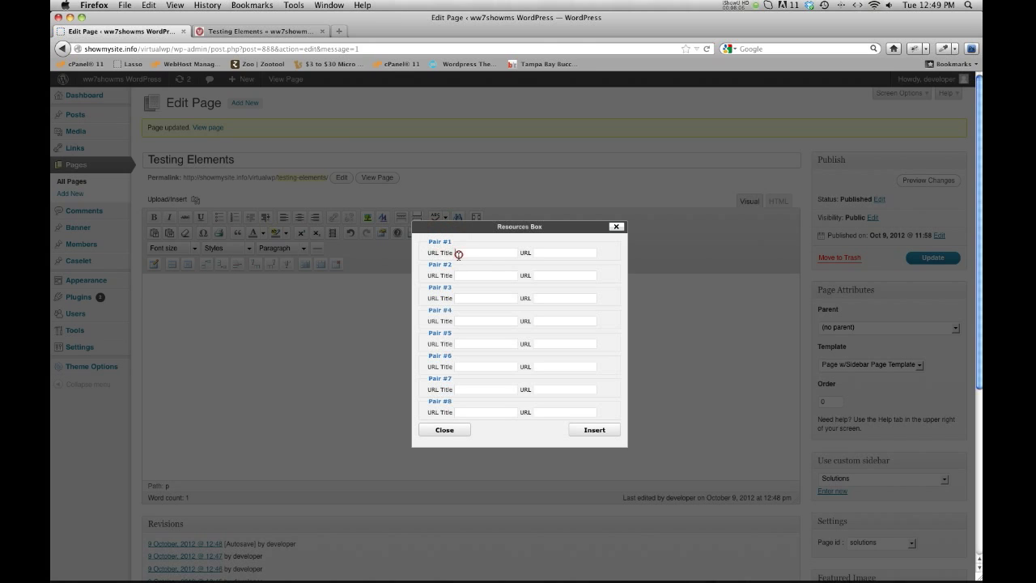
text(T)
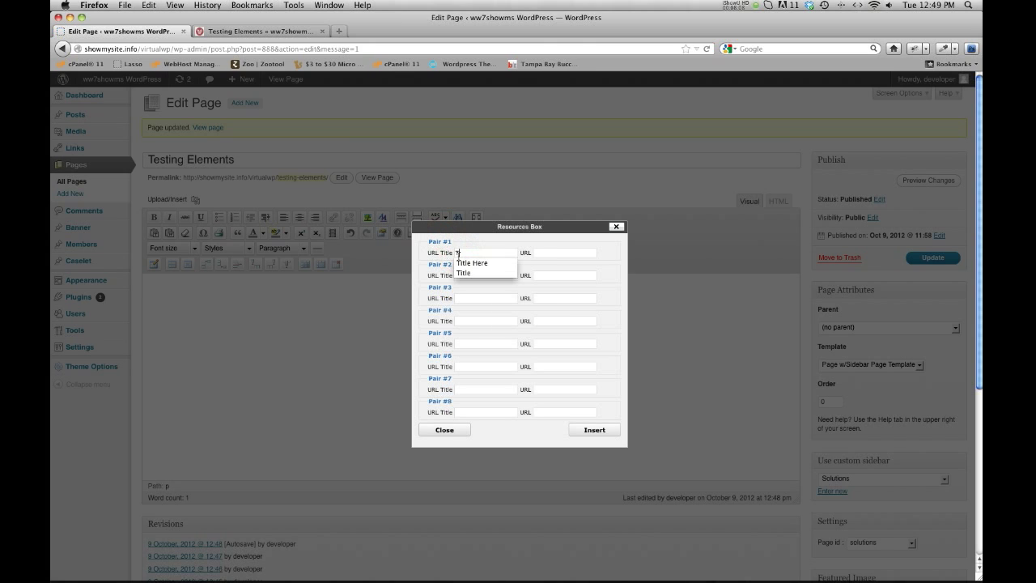
text(itle Goes Here)
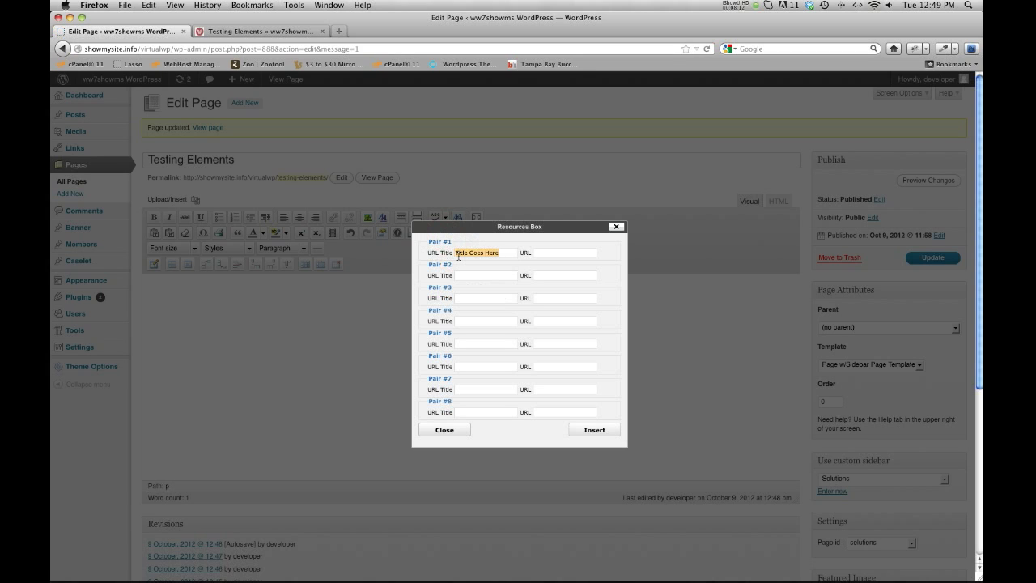
text(#)
key(Tab)
key(BackSpace)
text(#)
key(Tab)
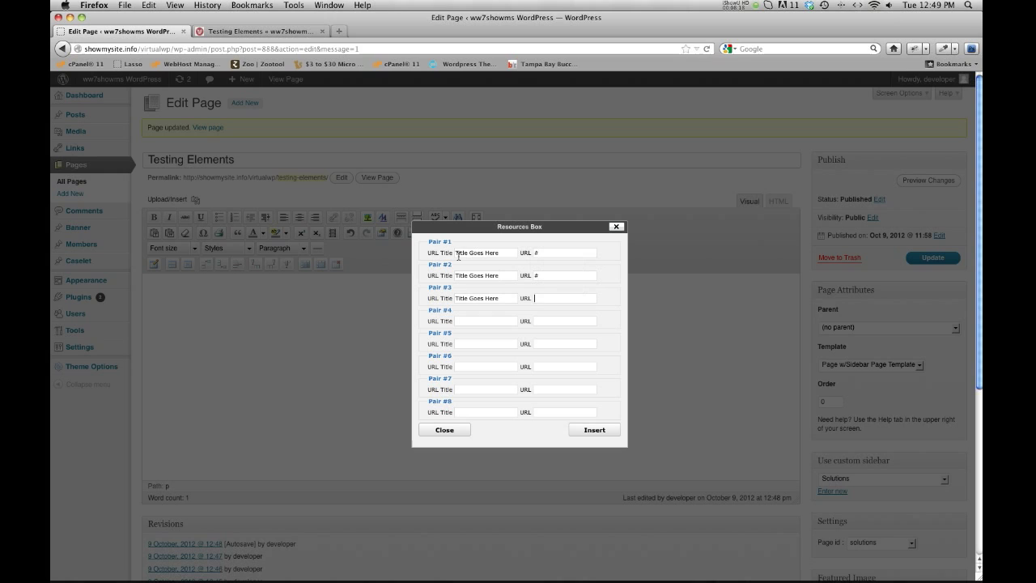
text(#)
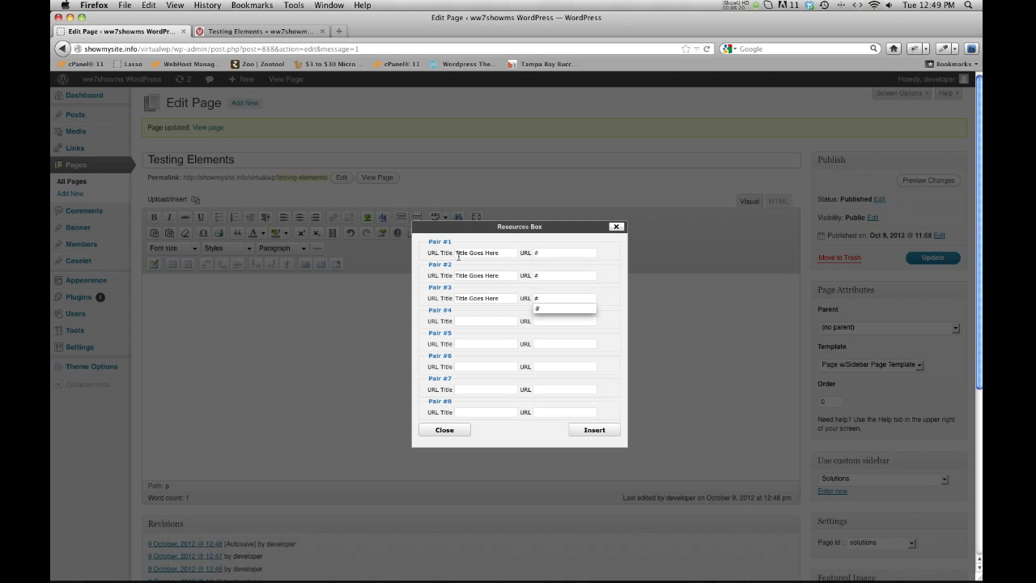
key(Tab)
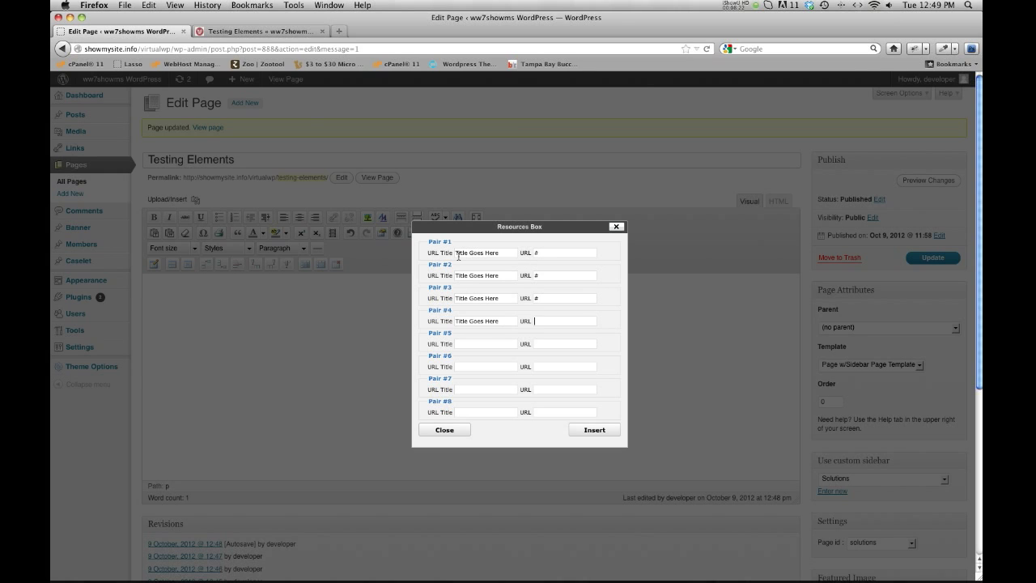
text(#)
click(511, 433)
click(573, 429)
Update the page and reload the live Testing Elements page to check the four-pair resources box
click(931, 258)
click(272, 32)
click(706, 48)
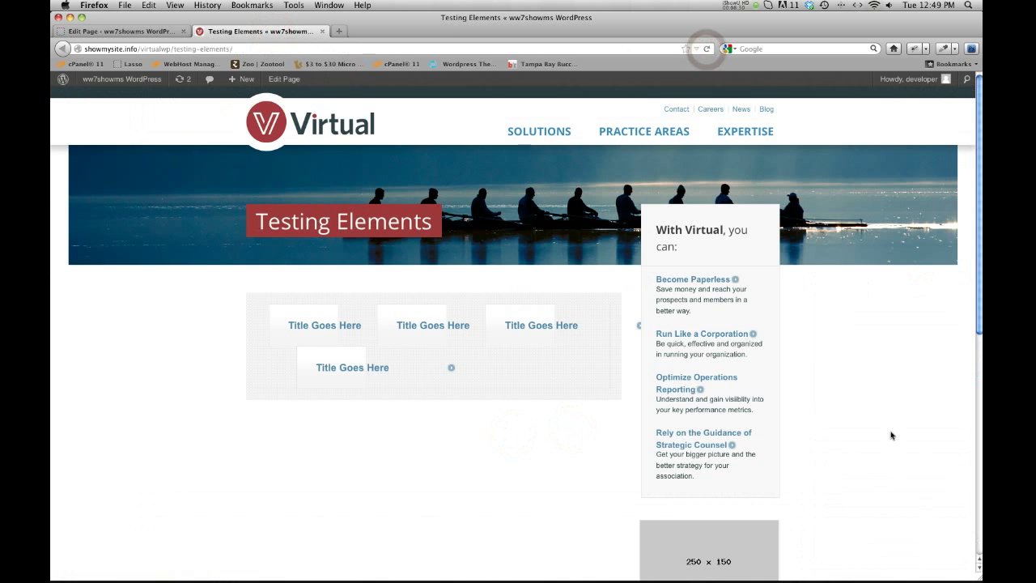
scroll(558, 475, down, 10)
scroll(561, 476, up, 9)
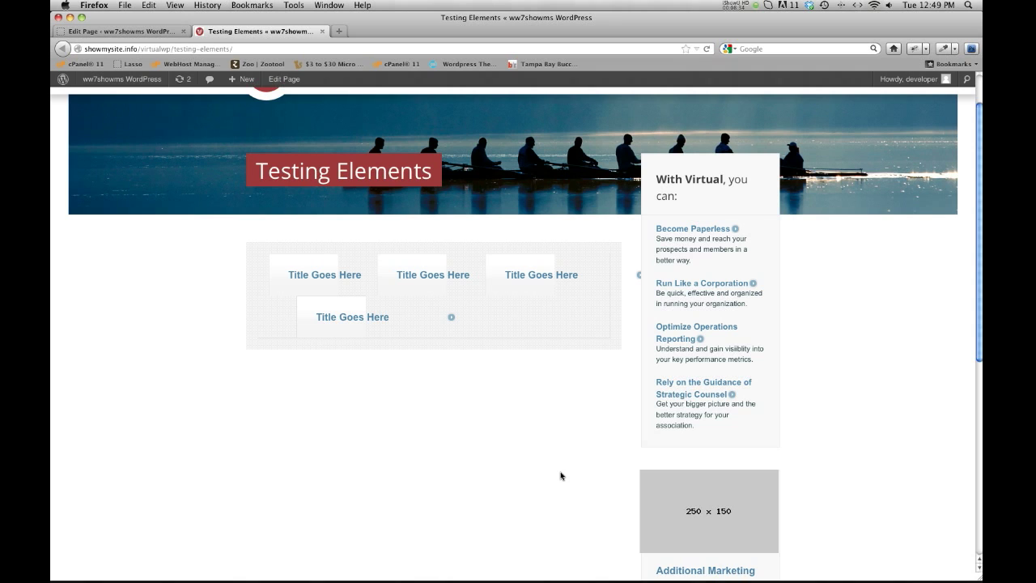
scroll(561, 476, up, 1)
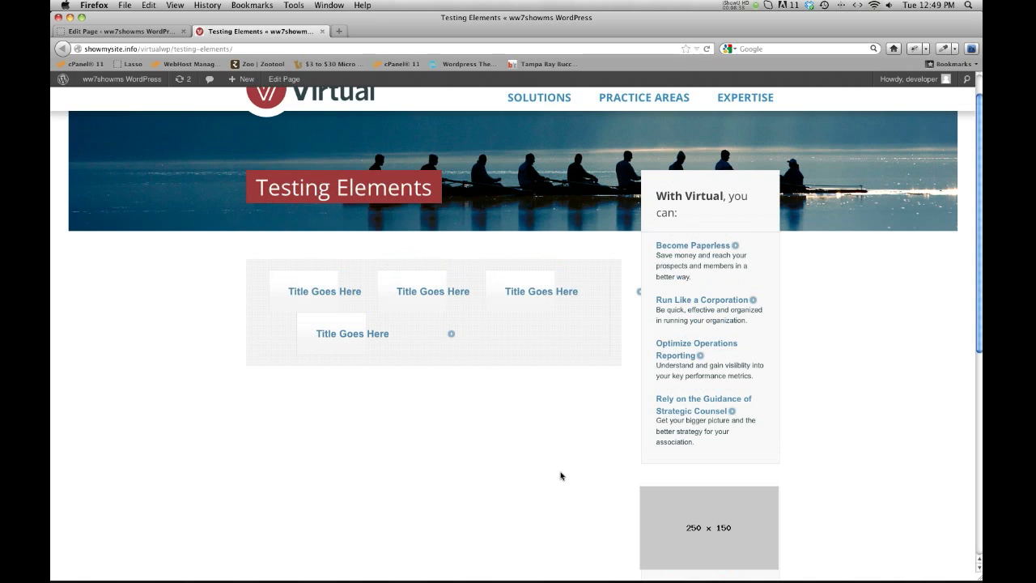
Reload the live Testing Elements page again and review the layout of the resources box
click(234, 32)
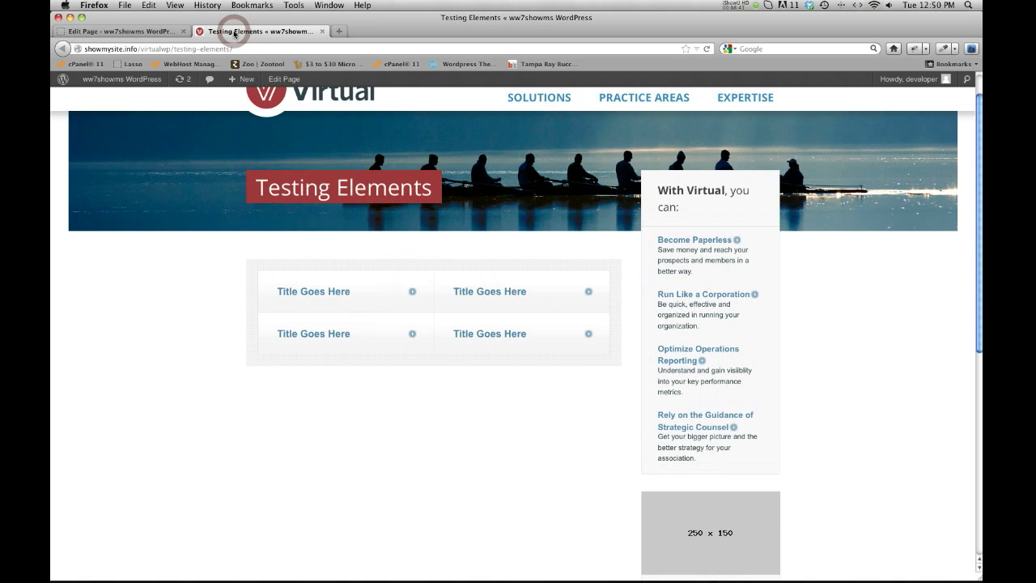
click(386, 409)
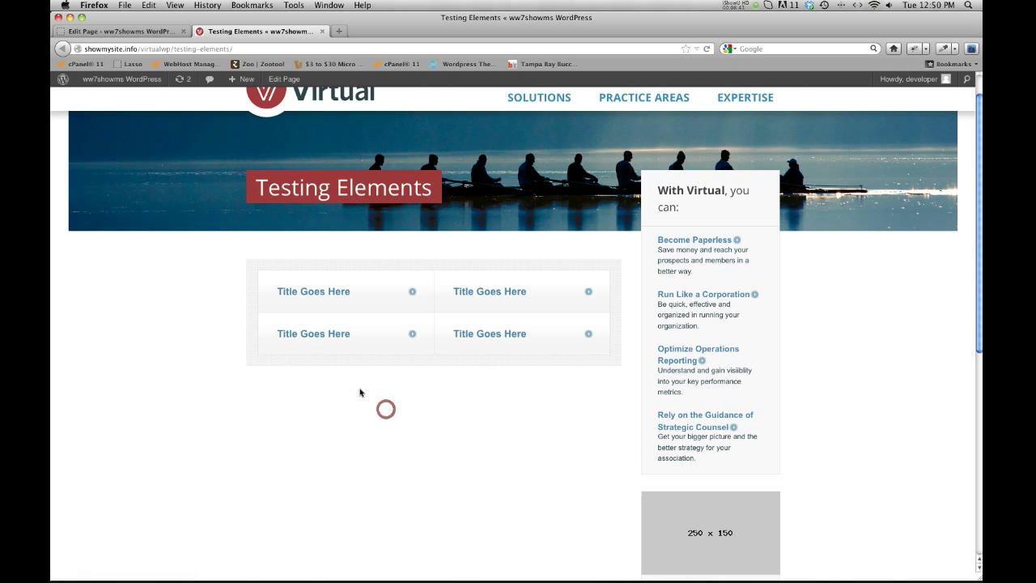
click(706, 50)
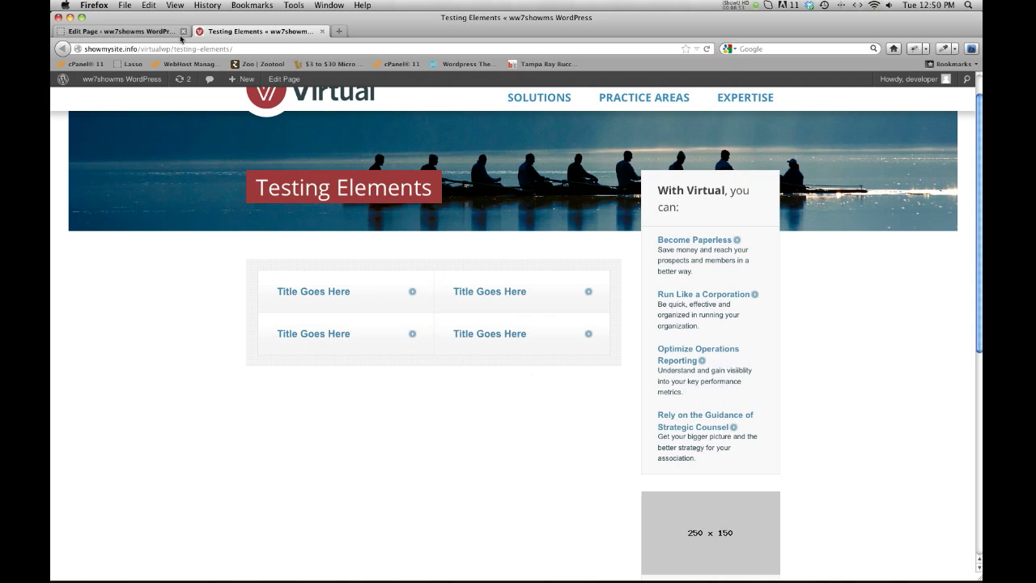
click(209, 324)
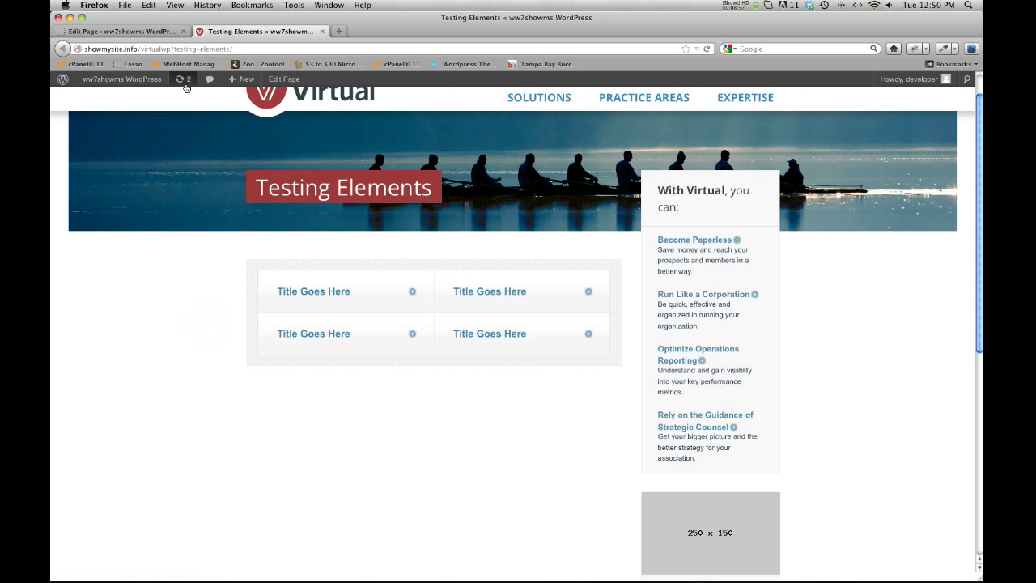
Return to the page editor and insert a Content Box of the type Blog elements into the page body
click(157, 33)
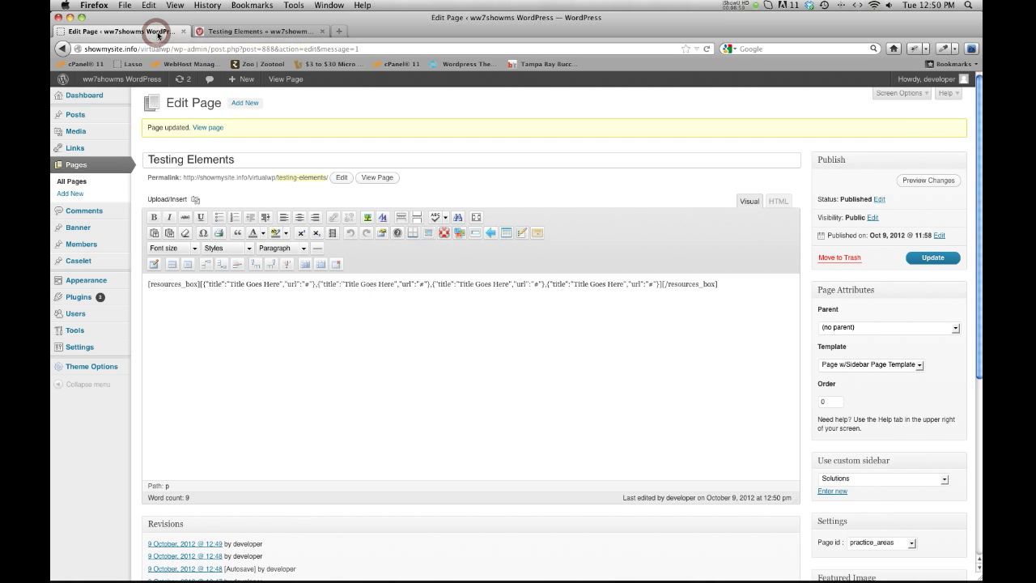
click(519, 332)
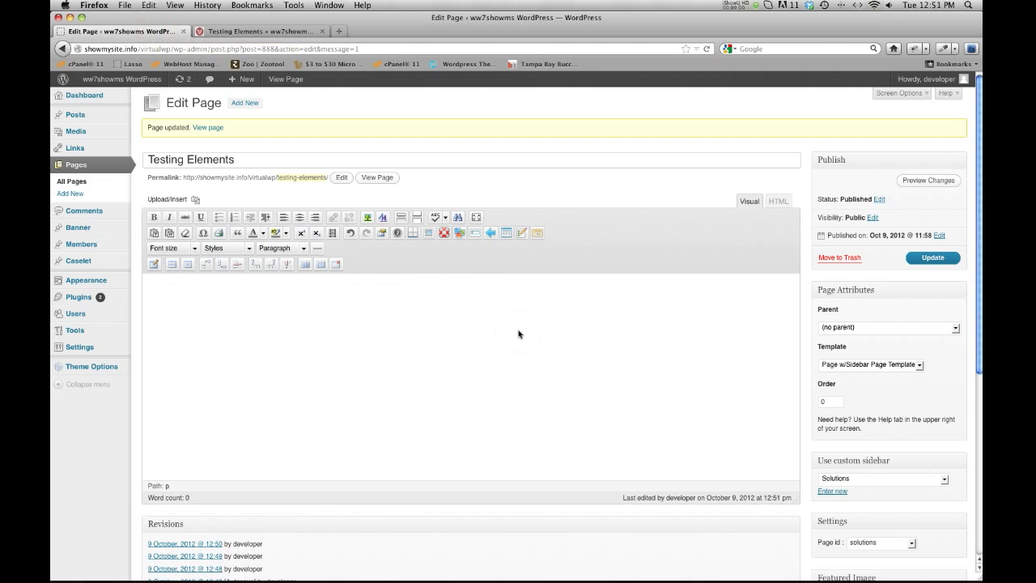
drag(444, 254, 444, 235)
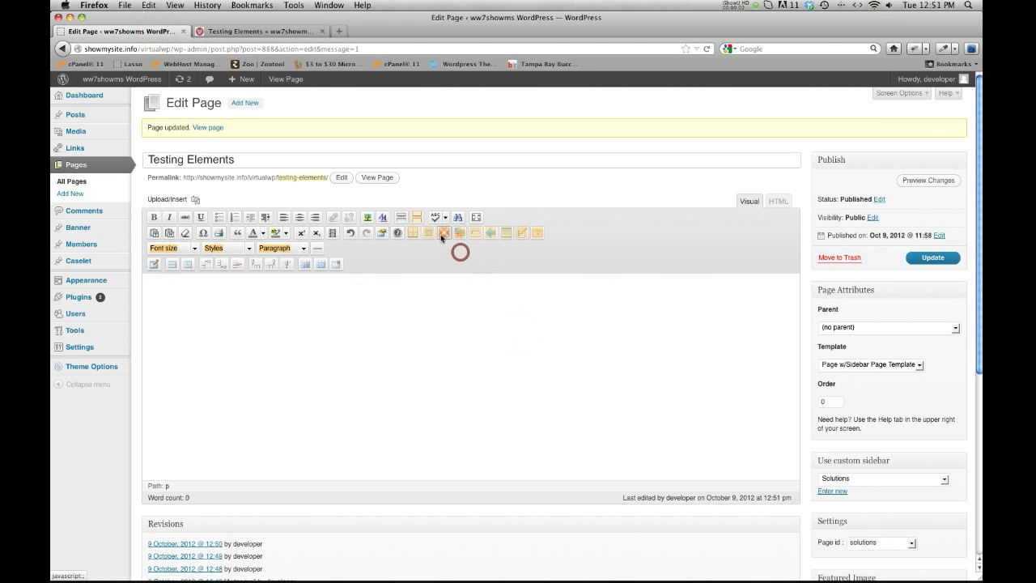
click(424, 262)
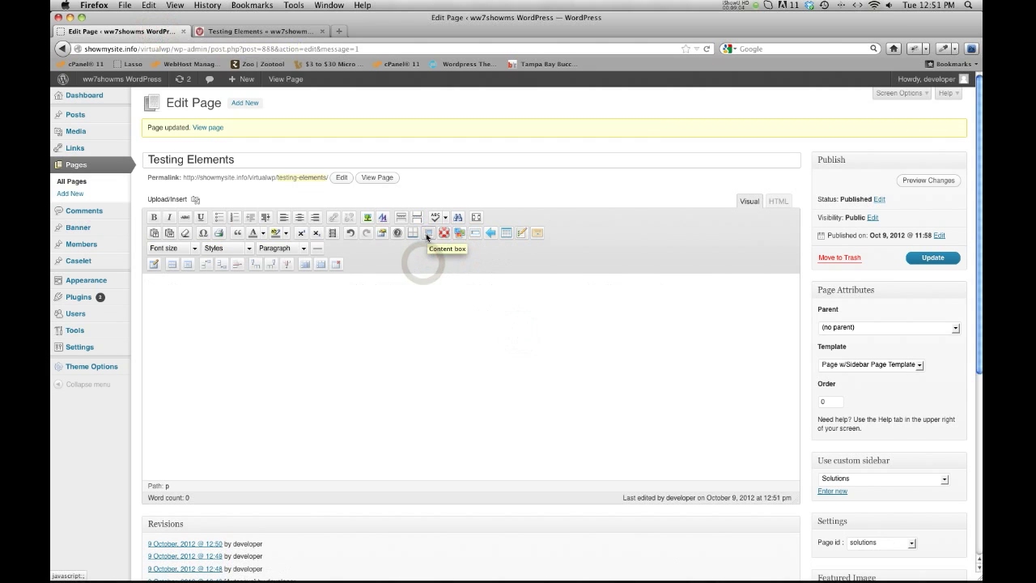
click(428, 233)
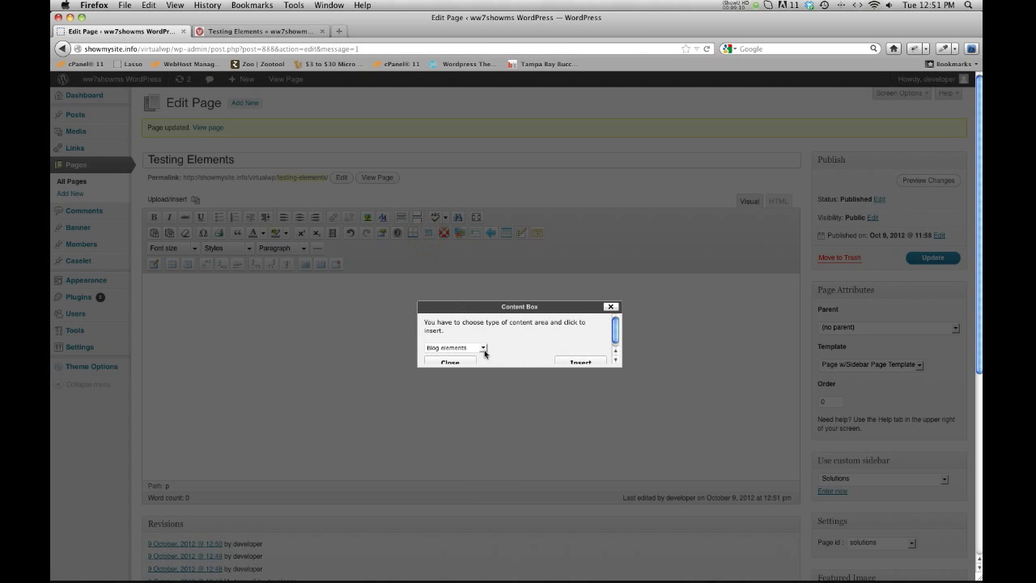
click(589, 366)
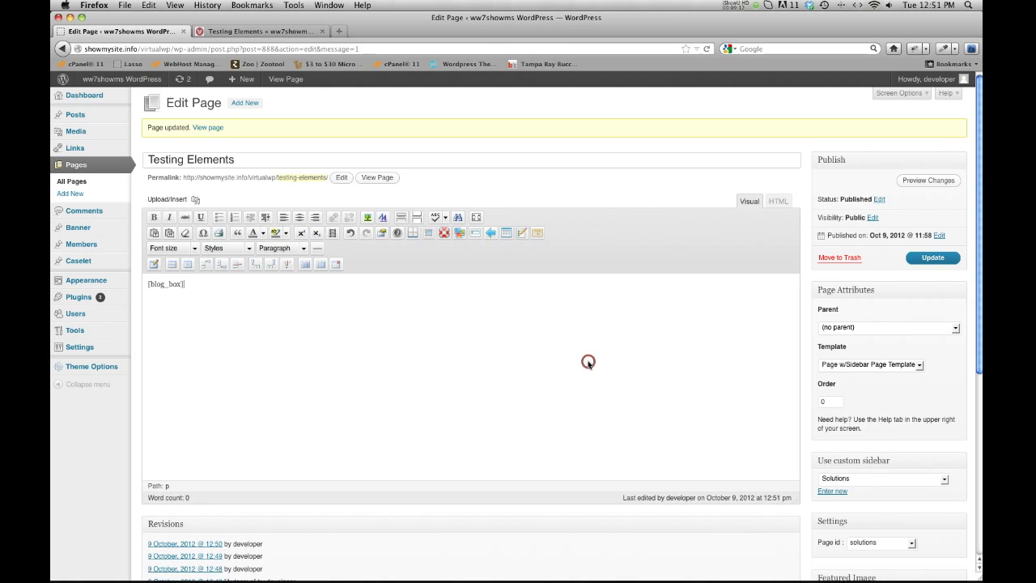
Update the page and reload the live Testing Elements page to look through the blog posts listing
click(929, 258)
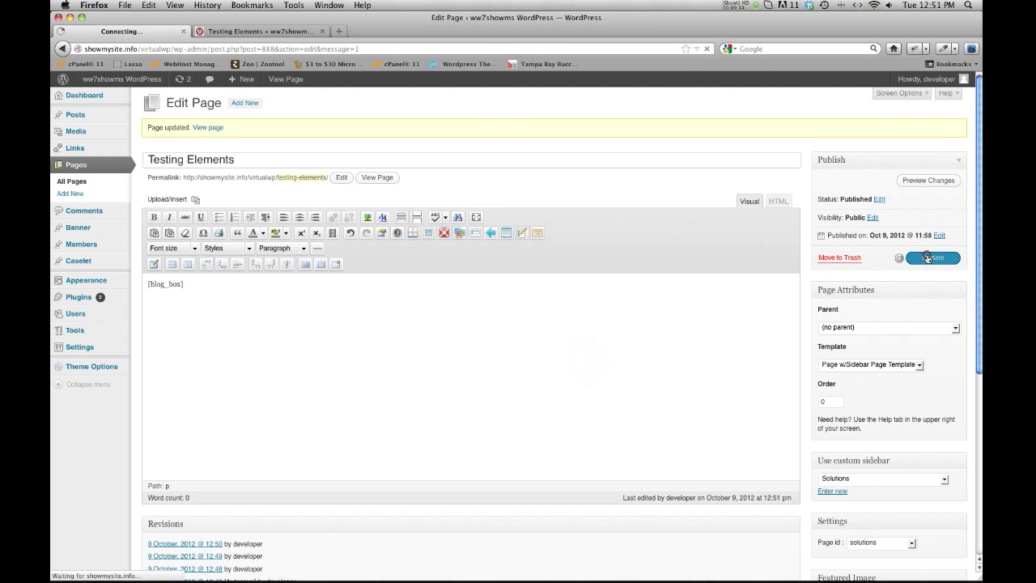
click(277, 31)
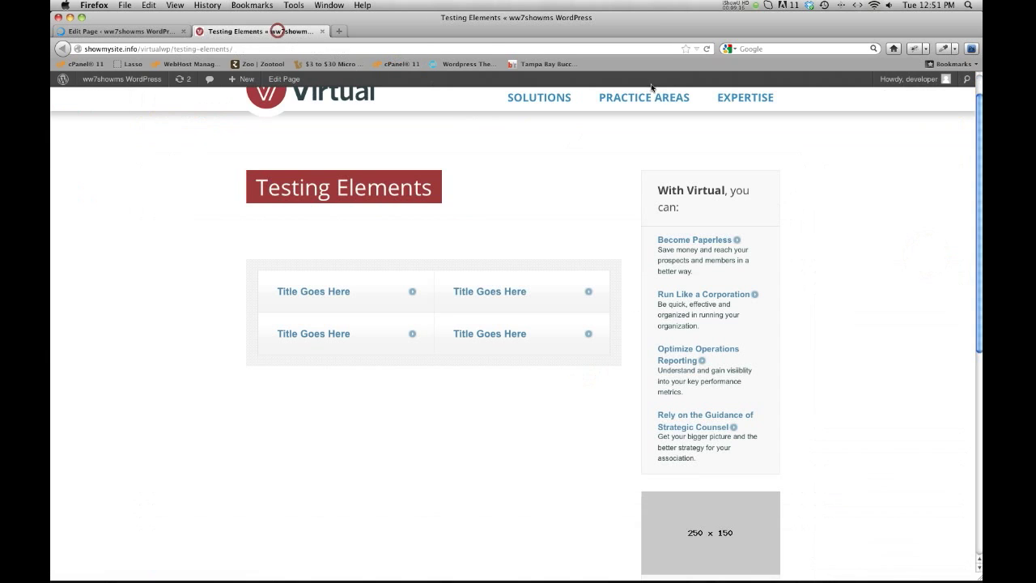
click(706, 49)
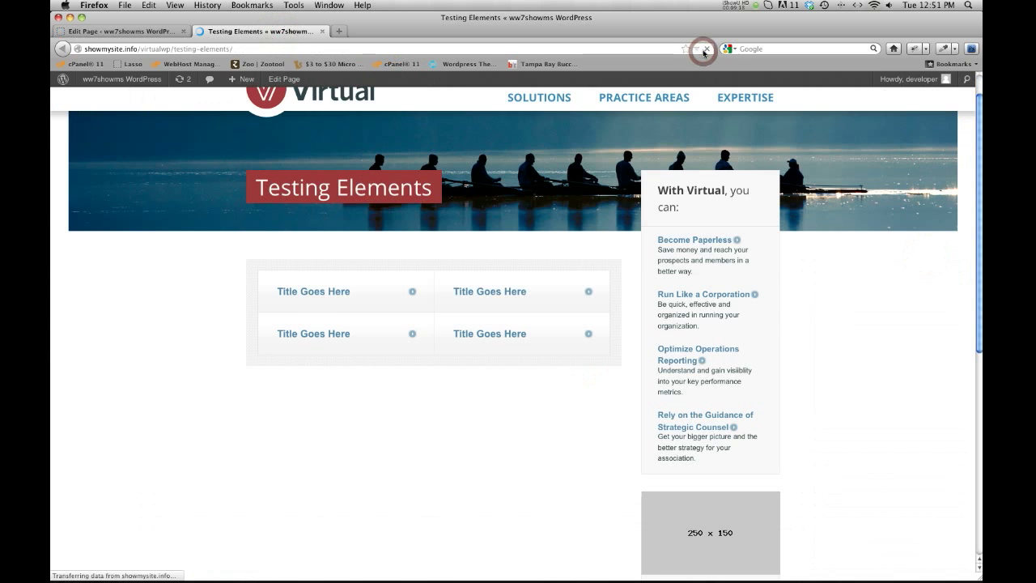
scroll(559, 300, down, 5)
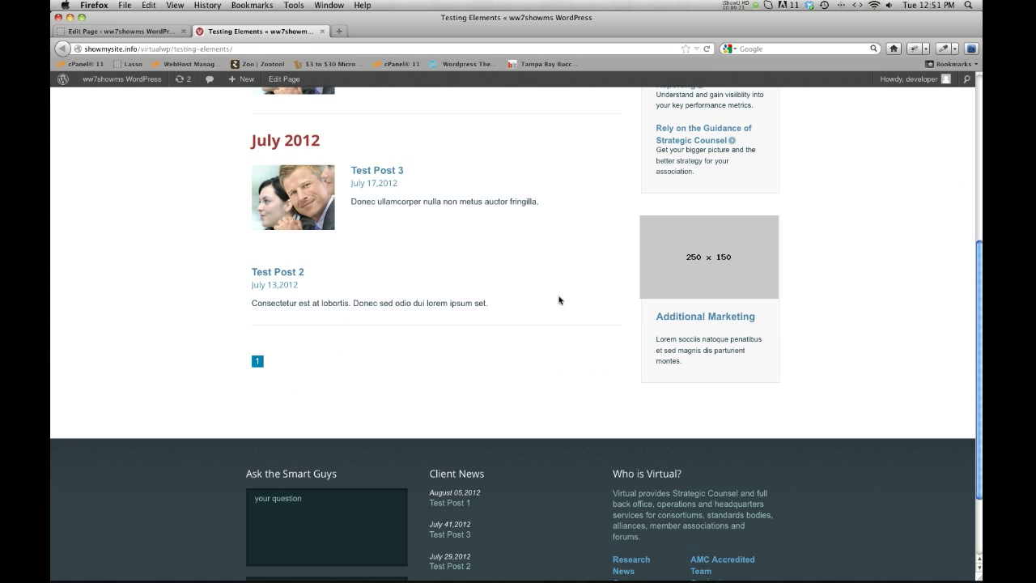
scroll(145, 117, up, 5)
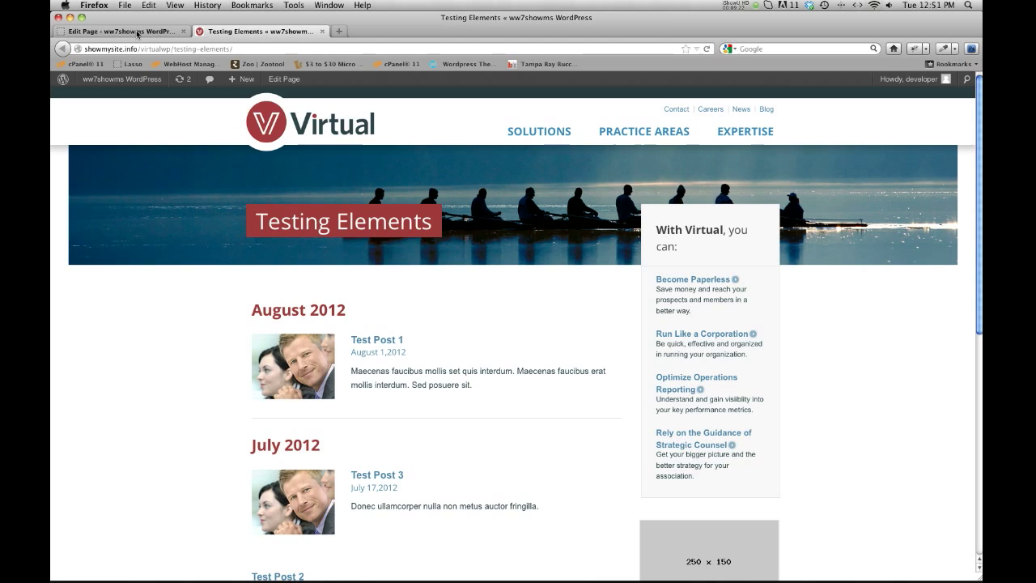
Return to the page editor and delete the blog_box shortcode
click(136, 31)
drag(186, 283, 136, 286)
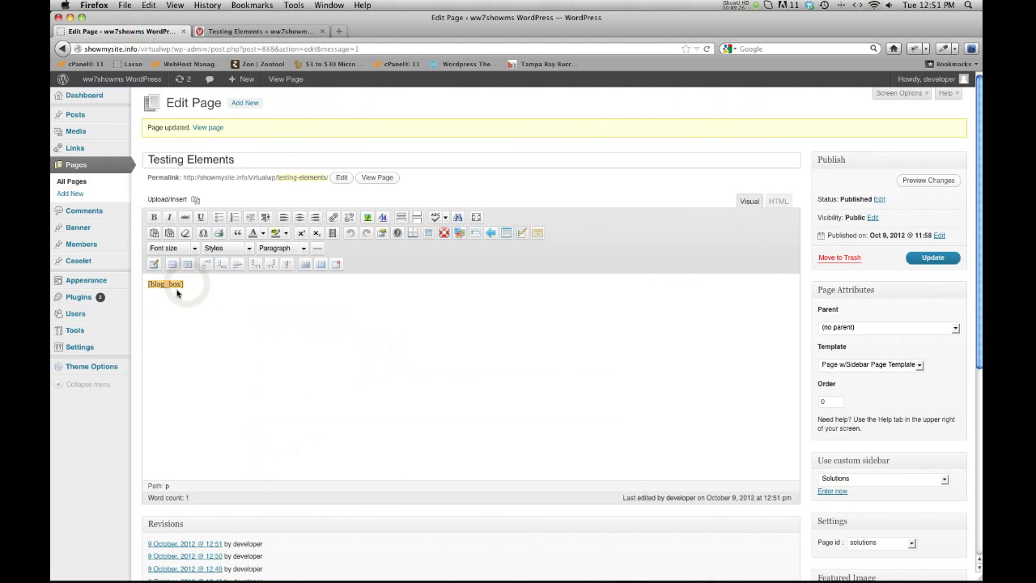
click(264, 294)
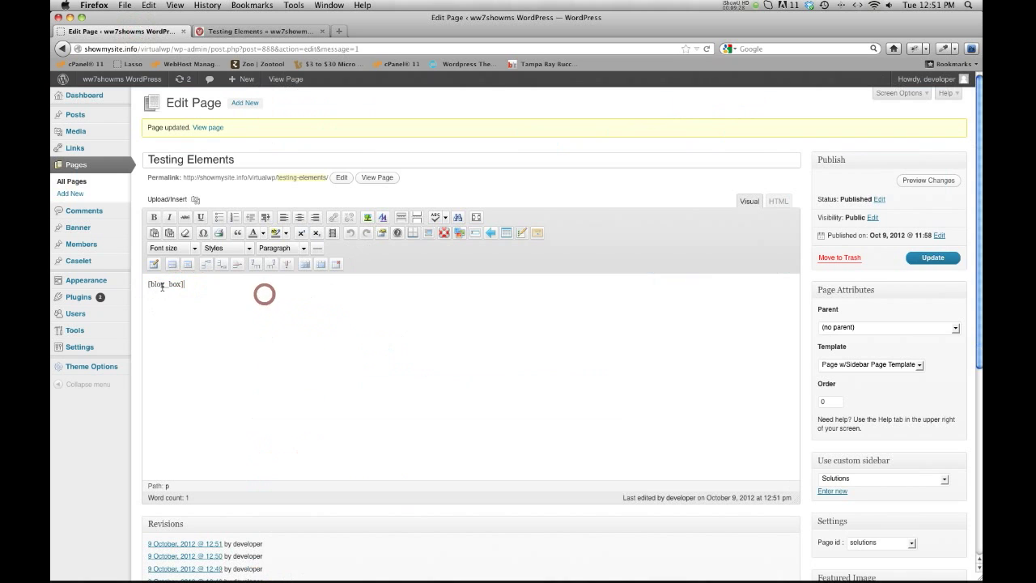
drag(163, 287, 141, 288)
key(BackSpace)
Insert a Content Box with the content type set to Member elements
click(427, 234)
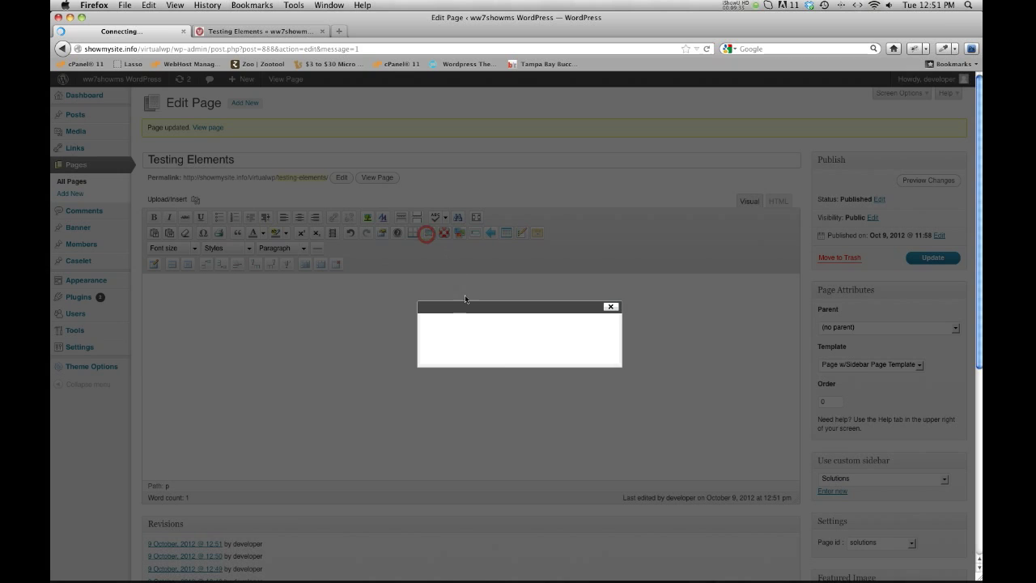
click(485, 348)
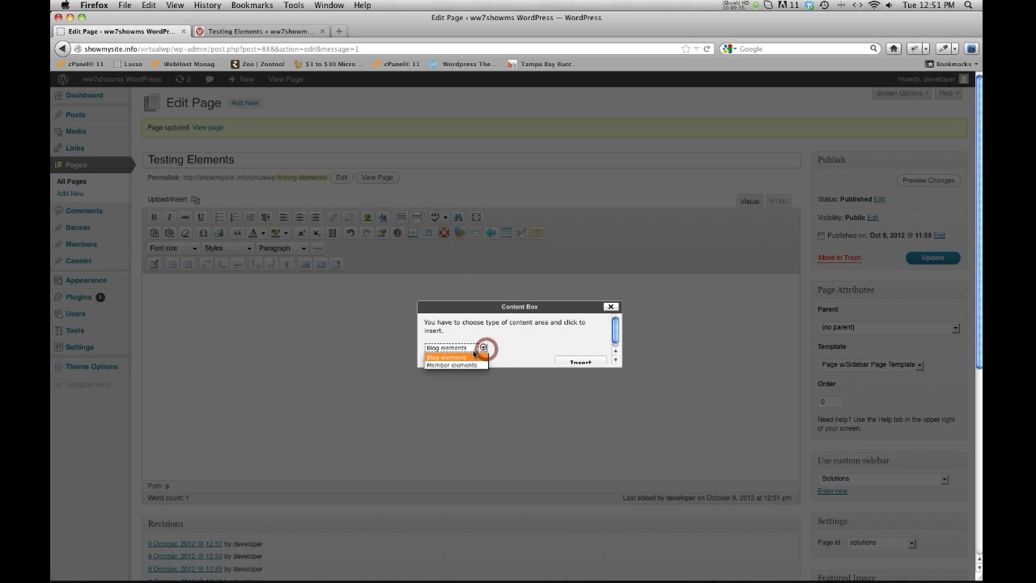
click(458, 363)
click(566, 362)
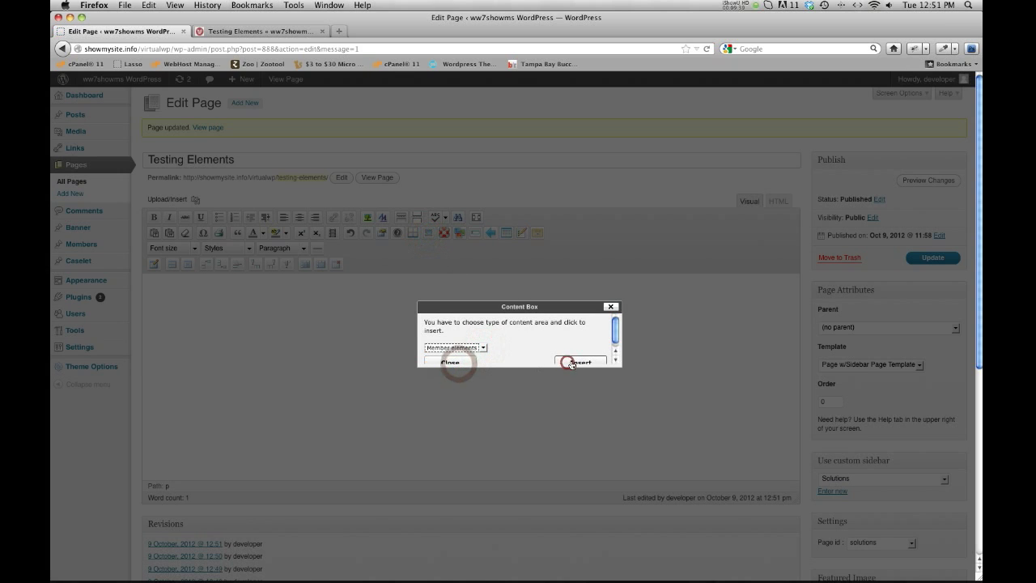
Update the page and reload the live Testing Elements page to look through the member profiles
click(933, 258)
click(274, 33)
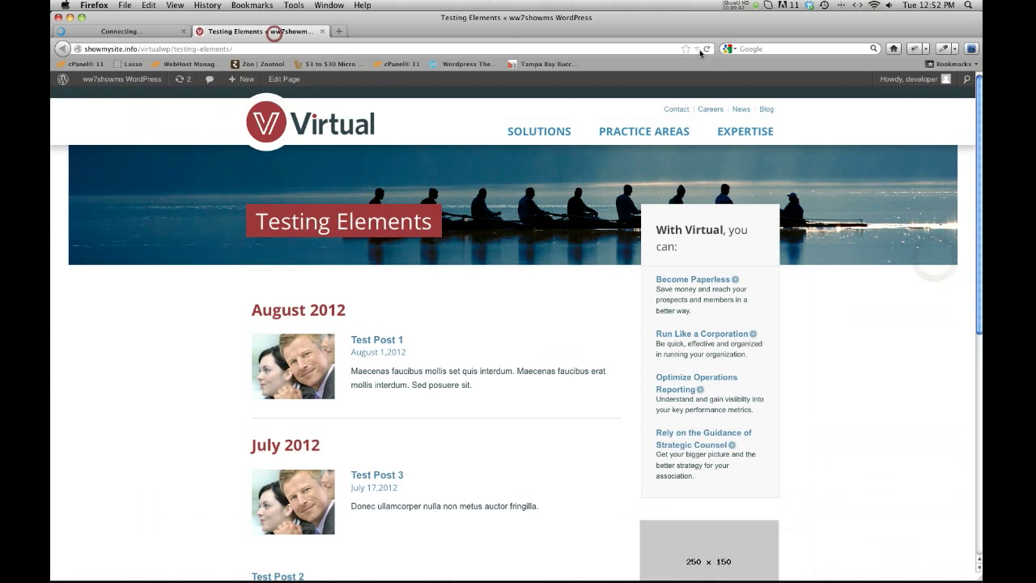
click(704, 49)
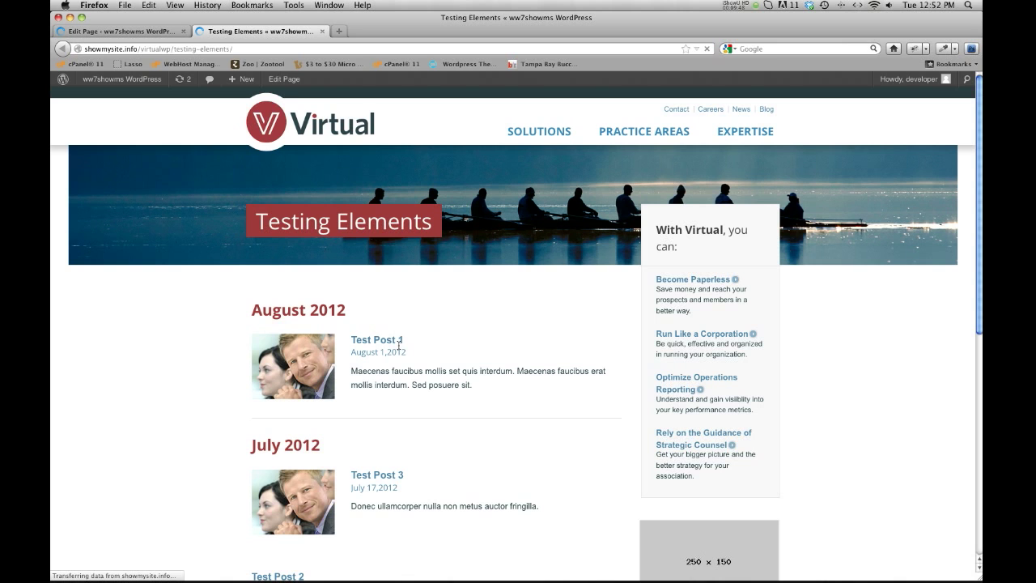
scroll(420, 329, down, 5)
scroll(418, 328, up, 5)
Return to the page editor and delete the shortcode of the member content box
click(157, 32)
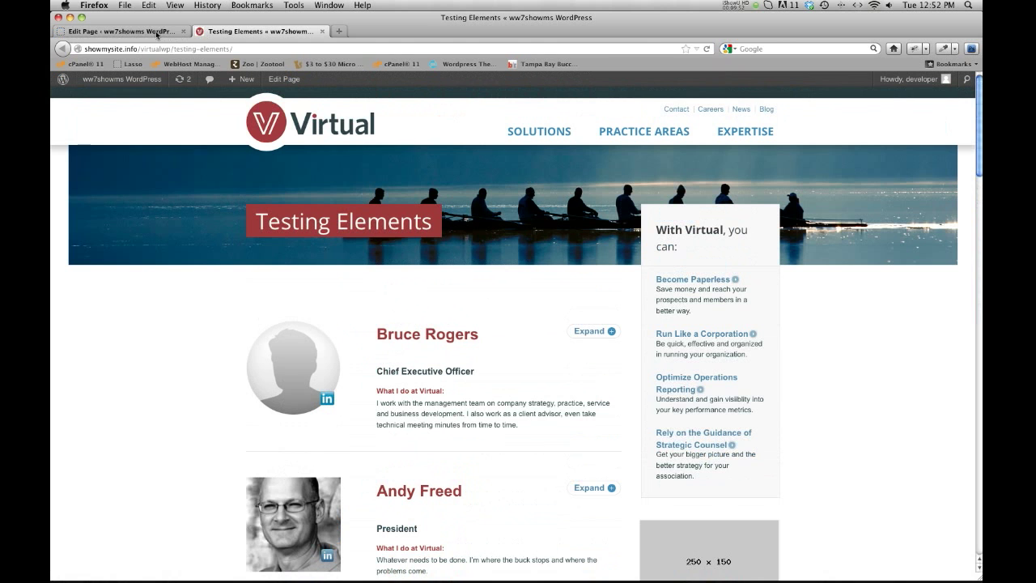
triple_click(206, 281)
key(BackSpace)
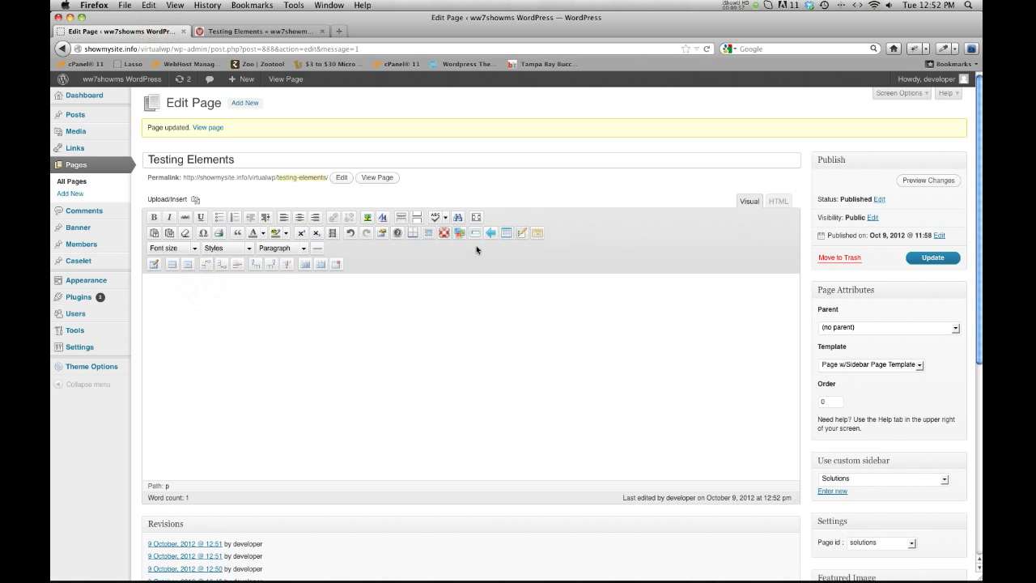
Insert a Focus Box into the empty page content and remove the "[object Window]" placeholder between its shortcode tags
click(413, 233)
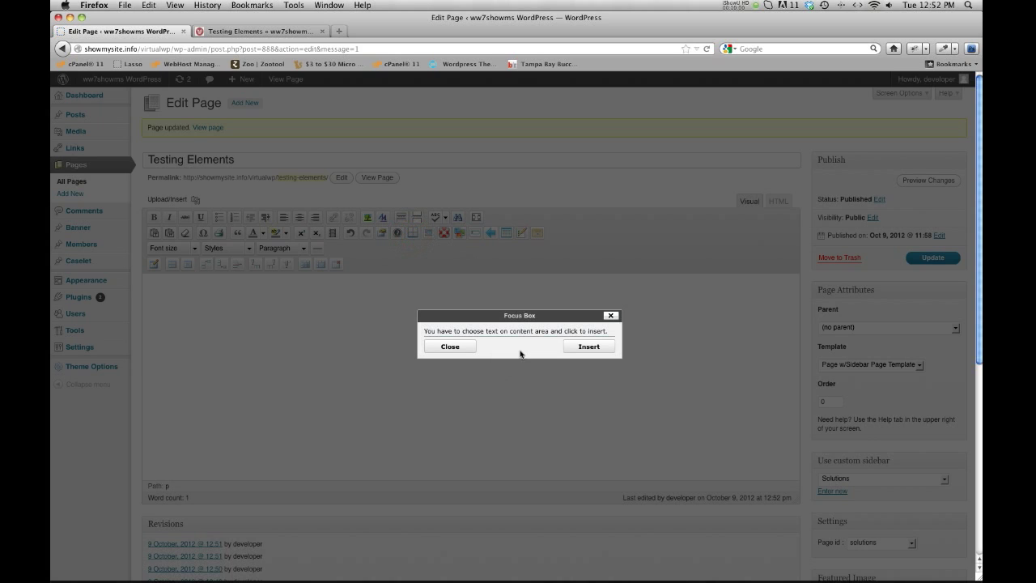
click(581, 348)
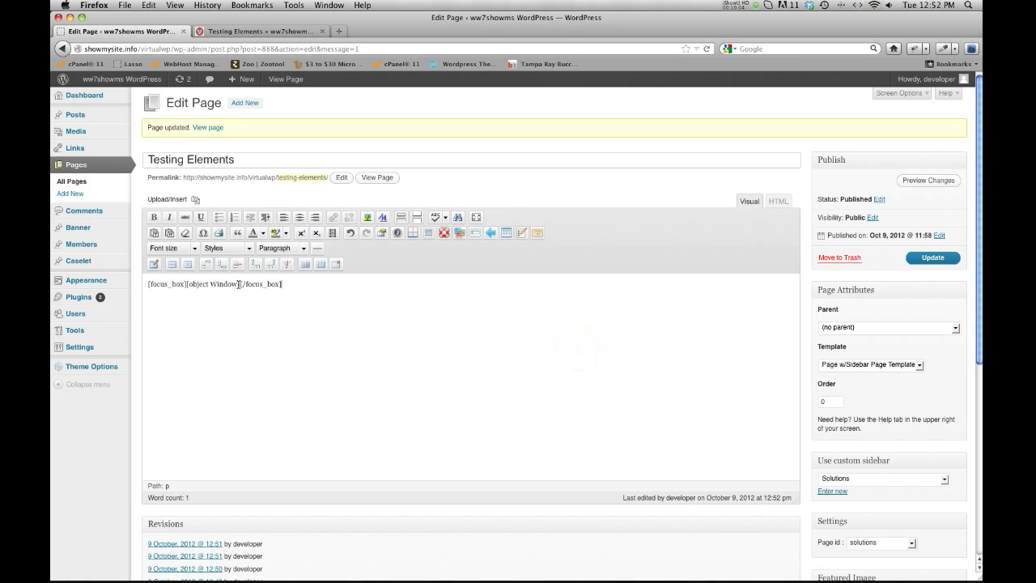
key(BackSpace)
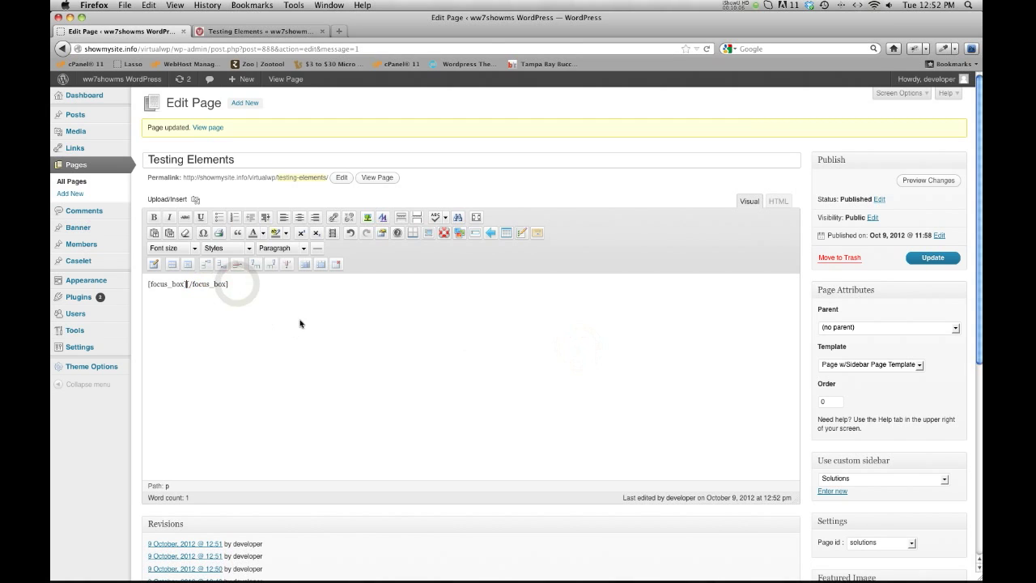
Fill the focus_box shortcode with three copies of the "Lorem ipsum dolor sit amet" sample paragraph
key(super+Tab)
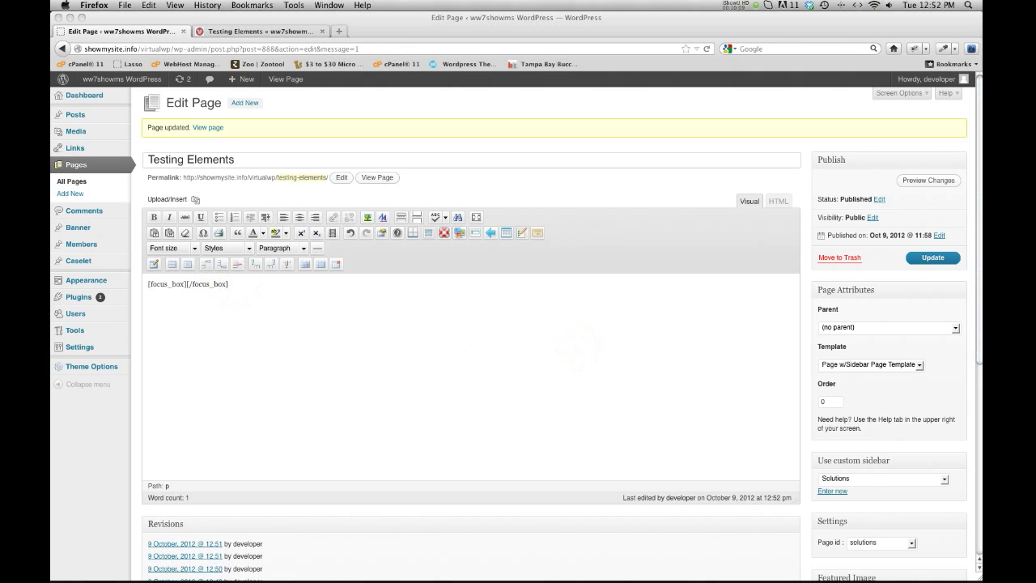
click(187, 287)
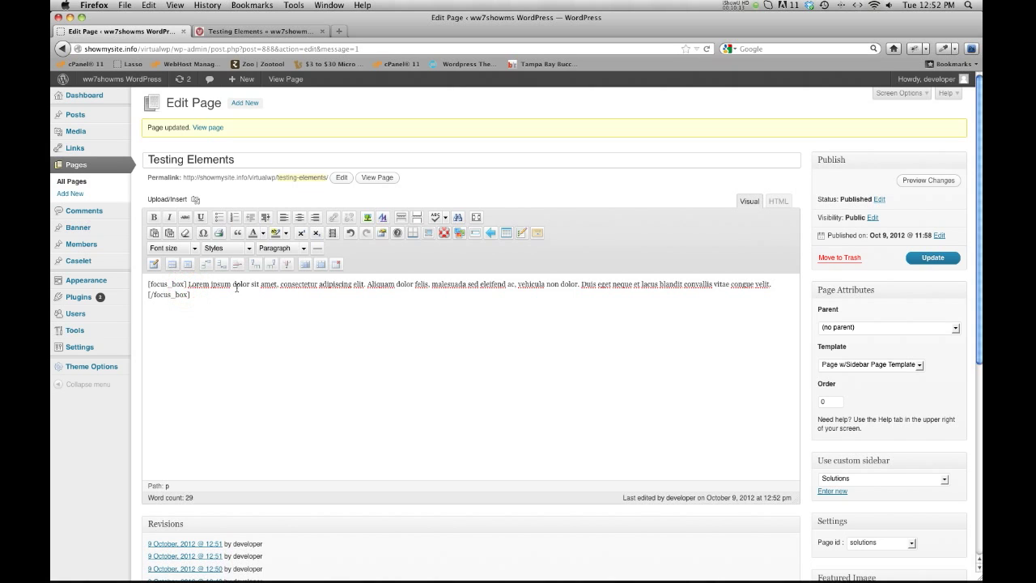
text(Lorem ipsum dolor sit amet, consectetur adipiscing elit. Aliquam dolor felis, malesuada sed eleifend ac, vehicula non dolor. Duis eget neque et lacus blandit convallis vitae congue velit.)
text(Lorem ipsum dolor sit amet, consectetur adipiscing elit. Aliquam dolor felis, malesuada sed eleifend ac, vehicula non dolor. Duis eget neque et lacus blandit convallis vitae congue velit.)
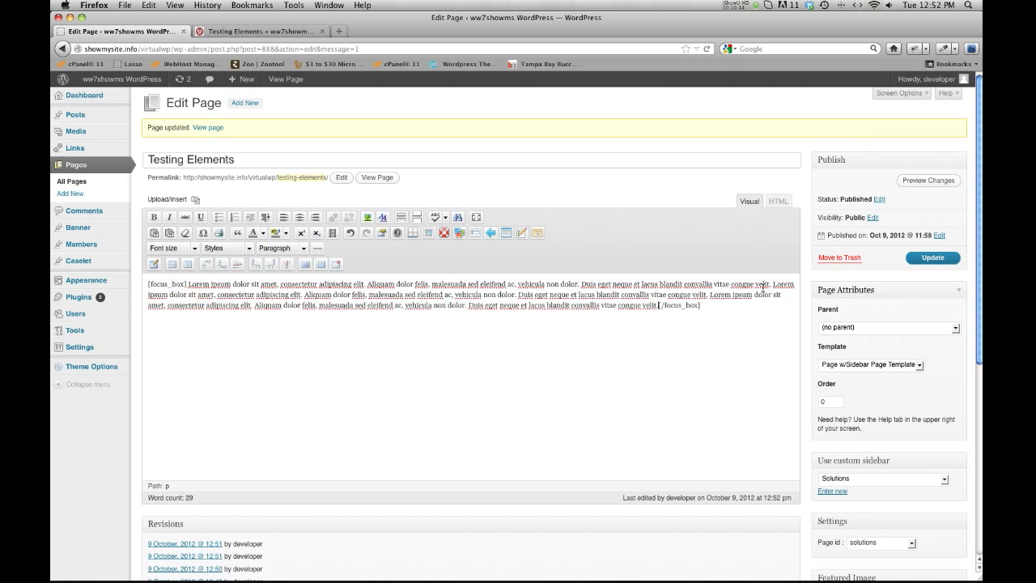
Bold the passage from "malesuada sed eleifend ac" in the first paragraph copy through "vehicula" in the second
click(384, 285)
drag(424, 283, 491, 293)
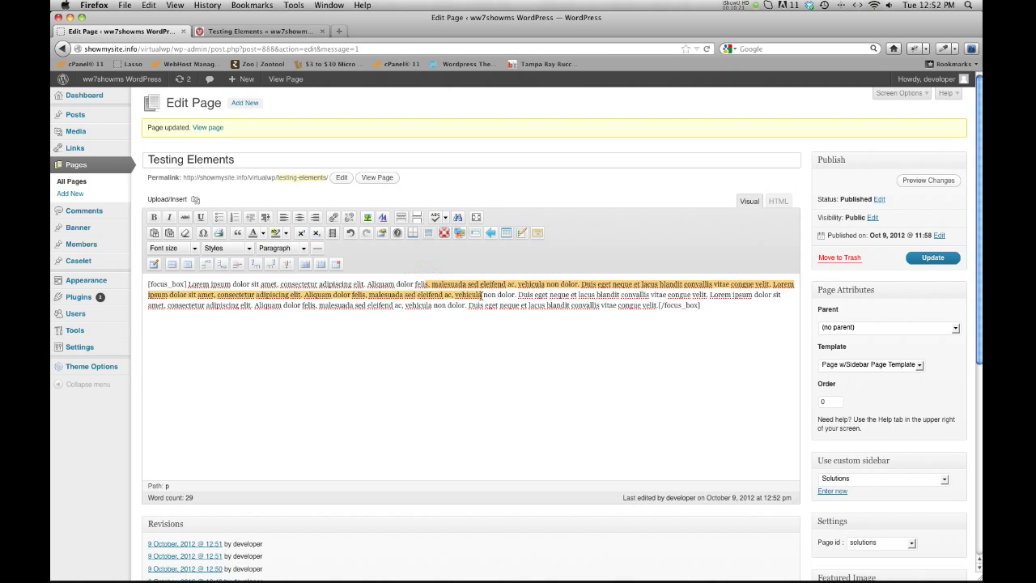
click(153, 217)
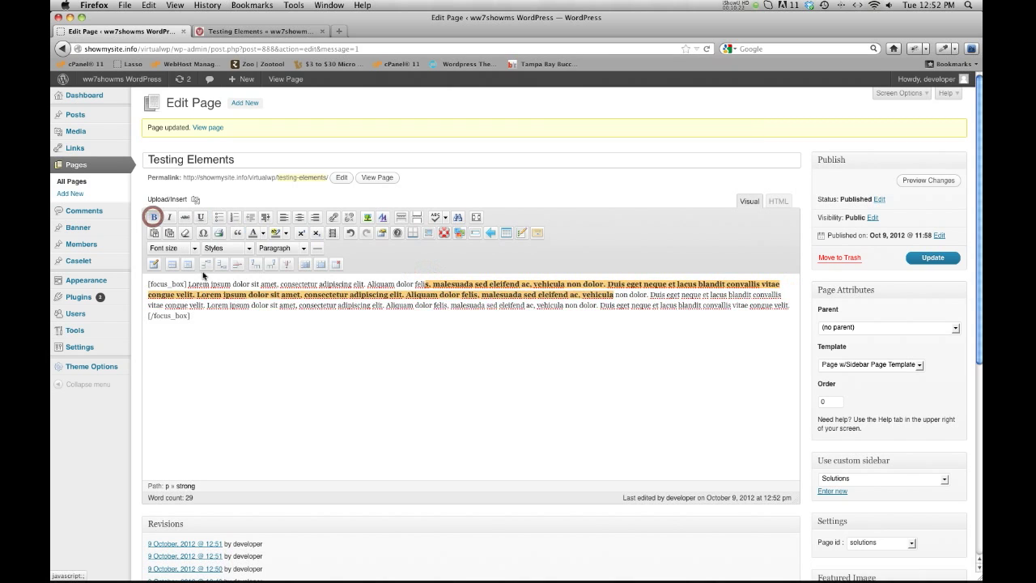
Insert the arrows_icon image from the page's gallery at the start of the focus box, left-aligned at full size
click(185, 285)
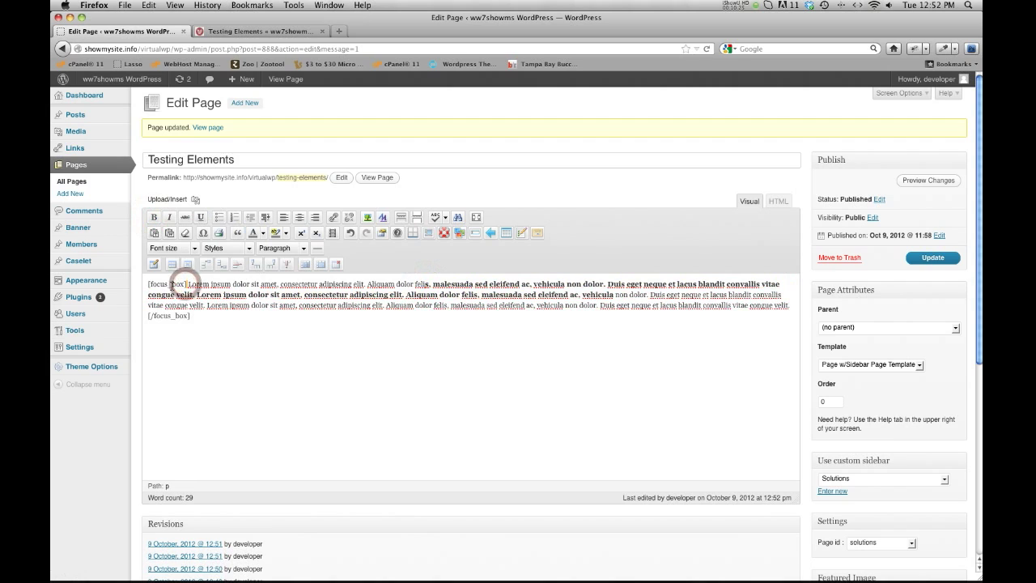
click(195, 200)
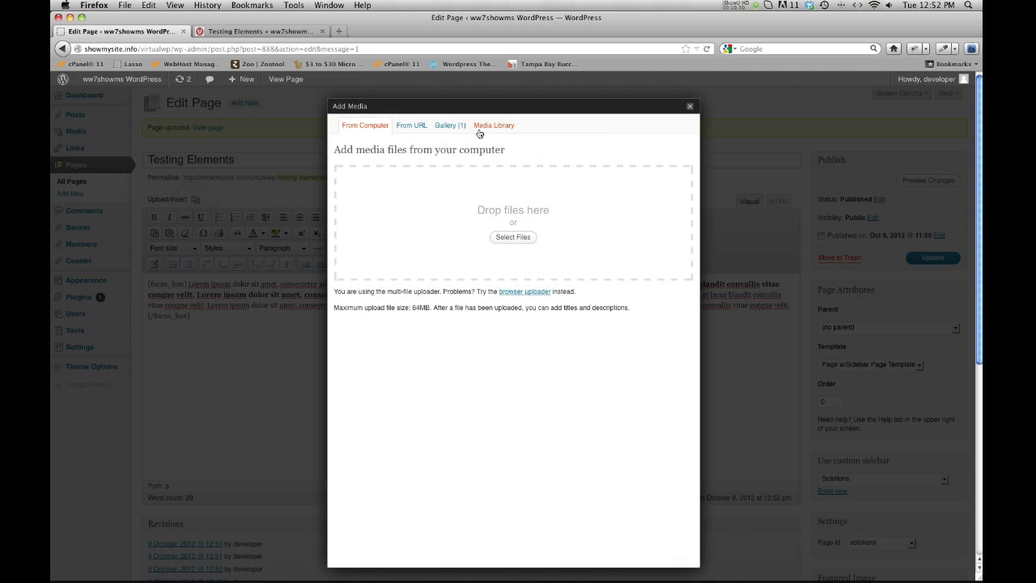
click(451, 126)
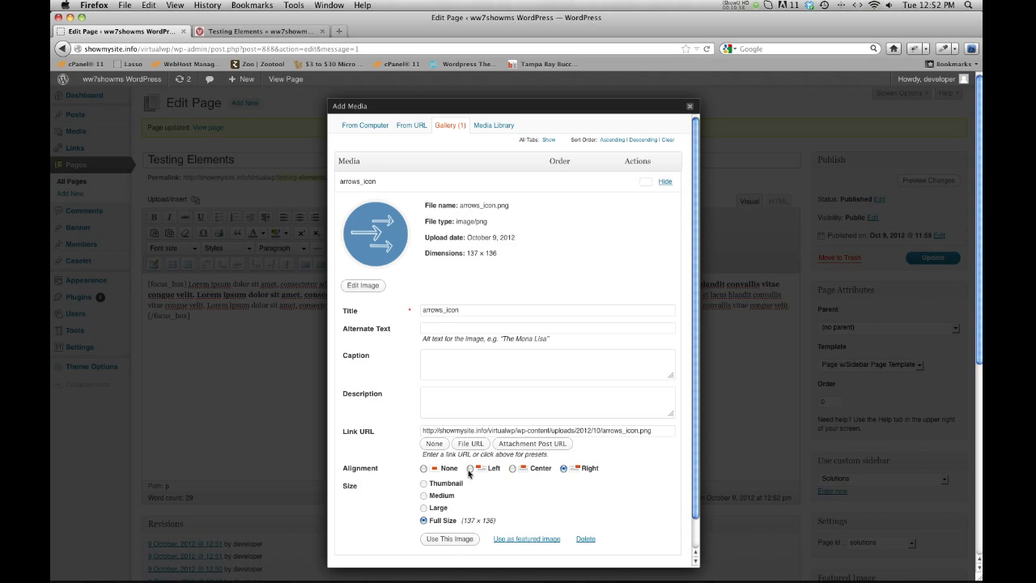
click(447, 541)
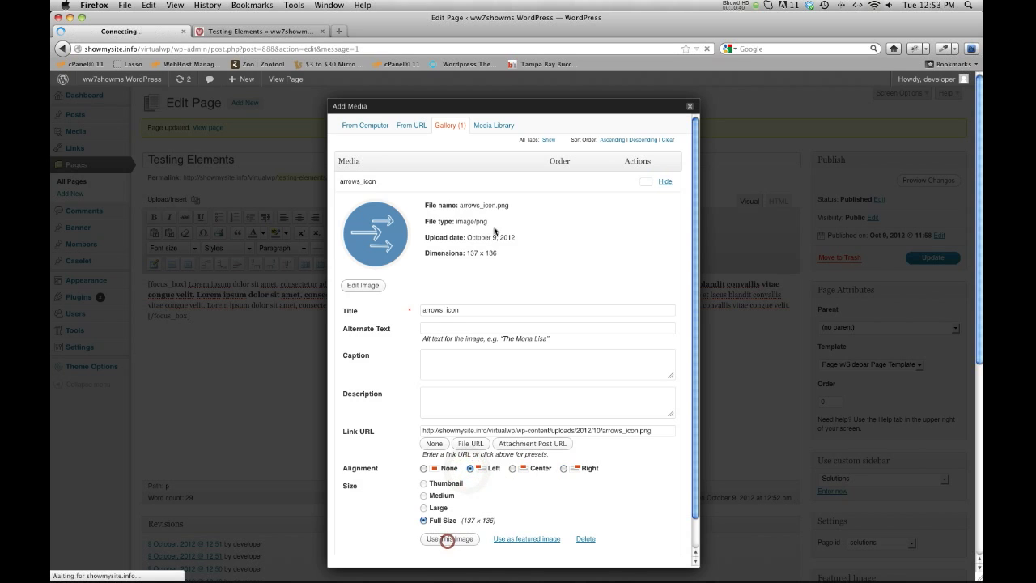
Update the page and reload the live Testing Elements page to view the focus box
click(910, 256)
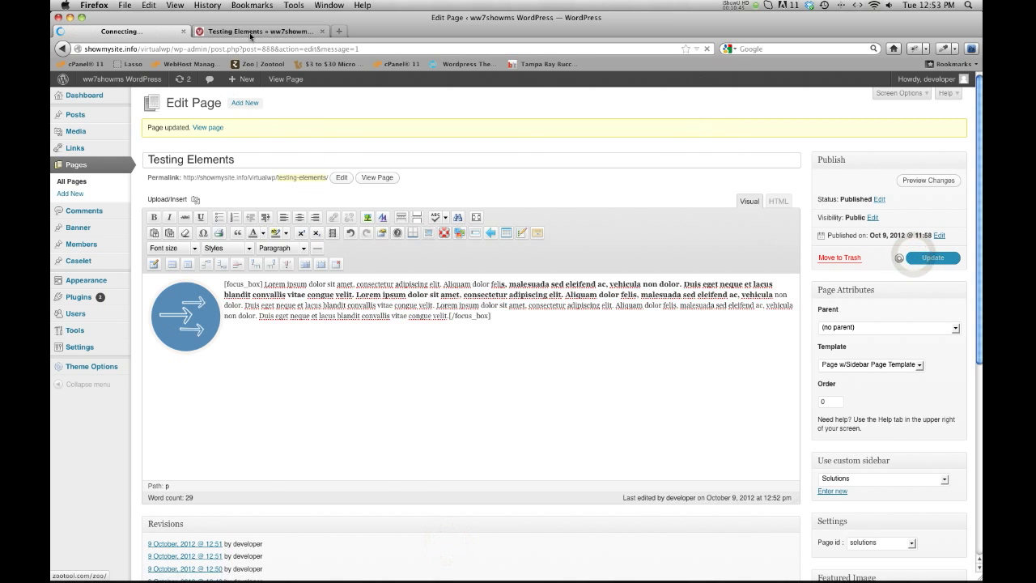
click(251, 31)
click(702, 49)
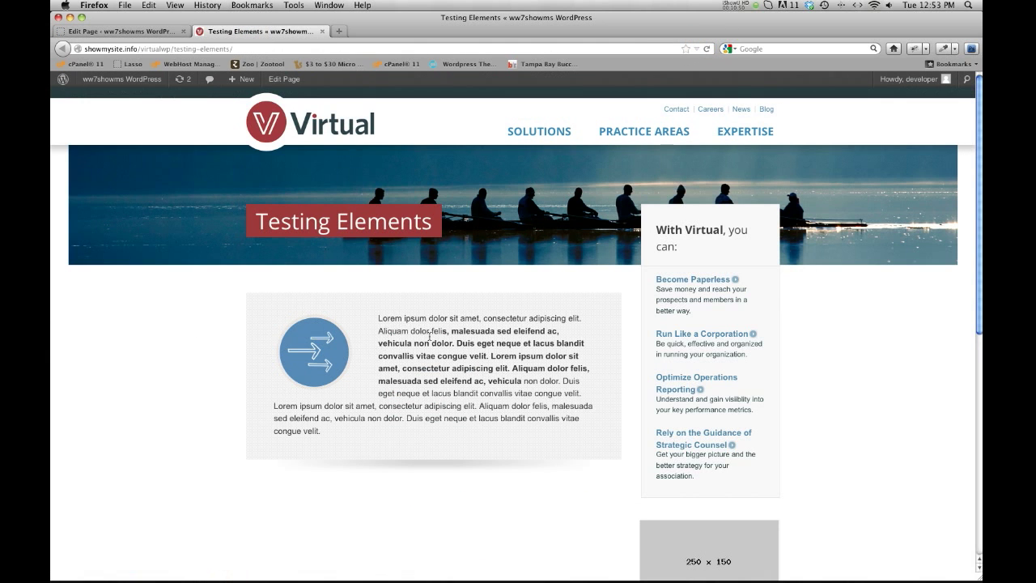
Return to the page editor and delete the focus box shortcode with its text and arrows image
click(154, 31)
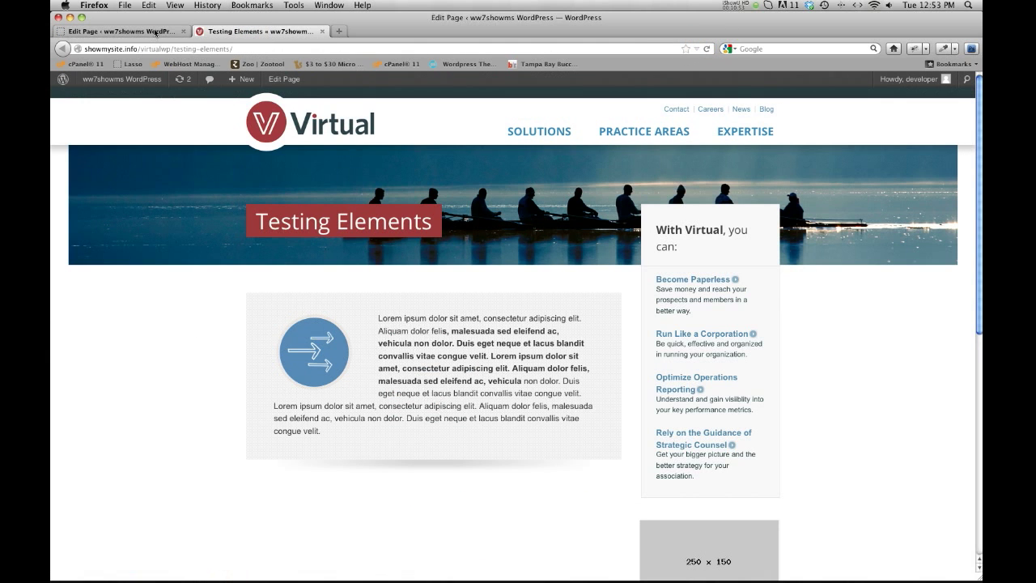
click(380, 354)
drag(271, 368, 172, 298)
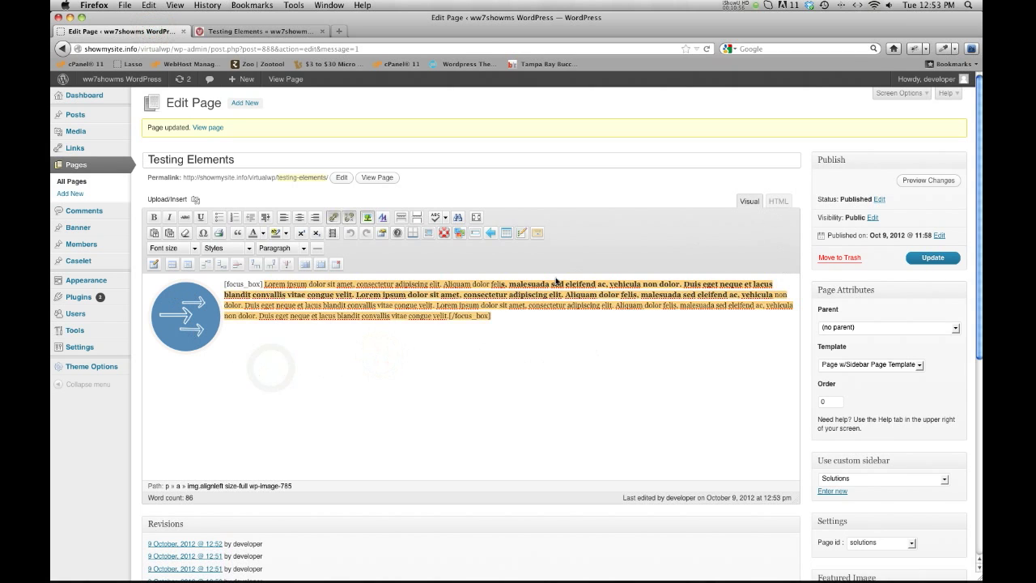
key(Delete)
drag(143, 310, 191, 281)
click(252, 336)
key(BackSpace)
click(230, 340)
click(194, 326)
key(BackSpace)
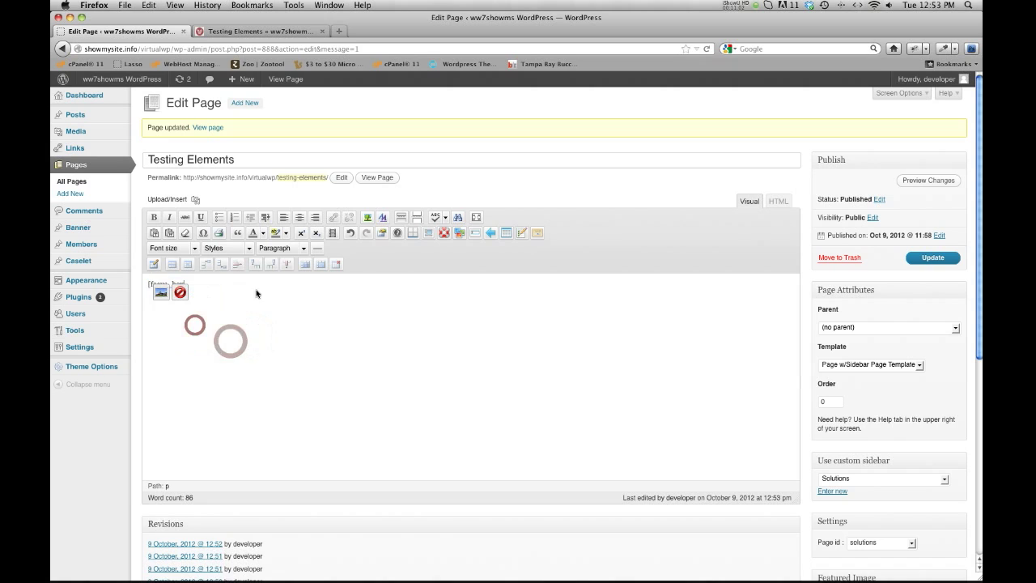
click(180, 295)
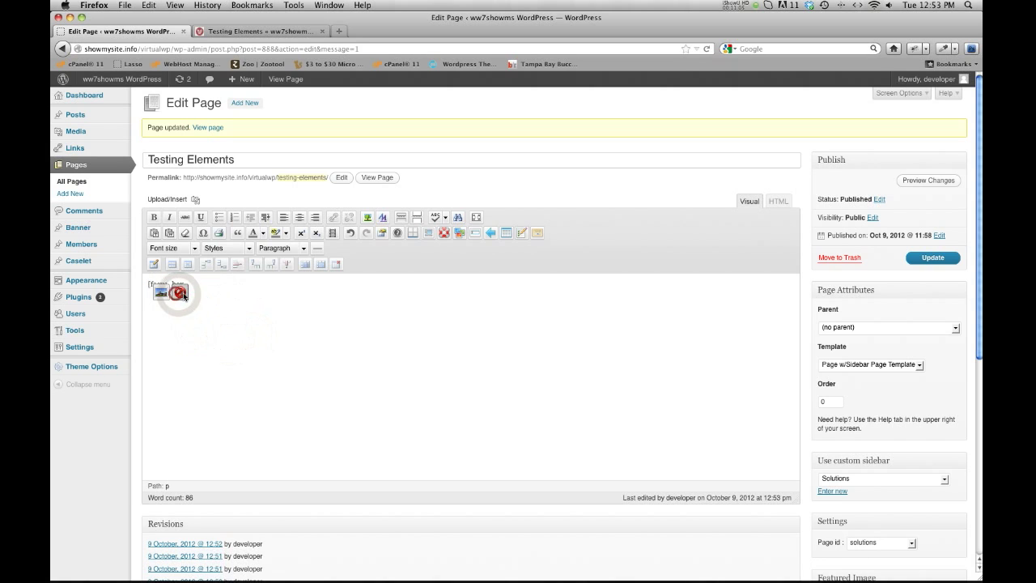
click(214, 326)
drag(188, 286, 147, 288)
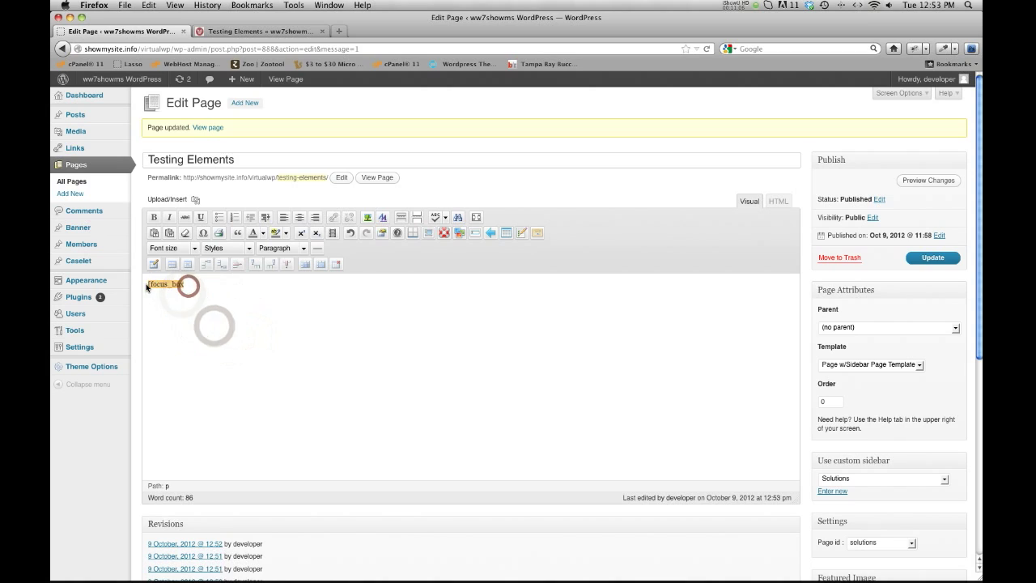
key(BackSpace)
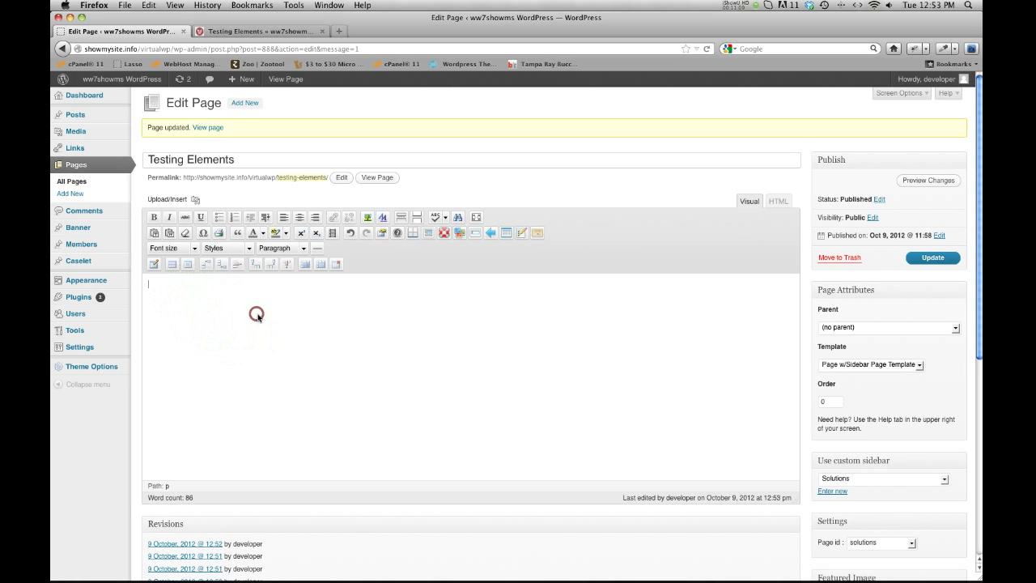